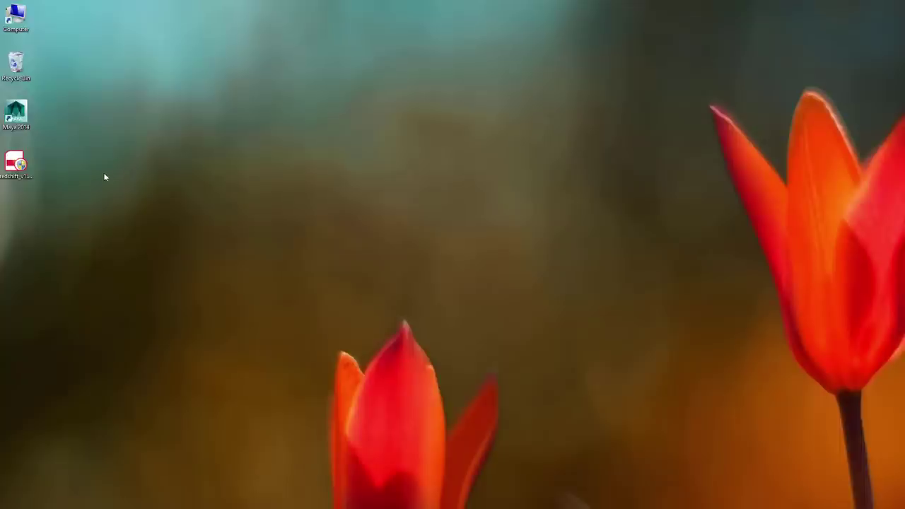
# Run the Redshift 1.0.39 installer from the desktop and accept its license agreement
pyautogui.click(15, 167)
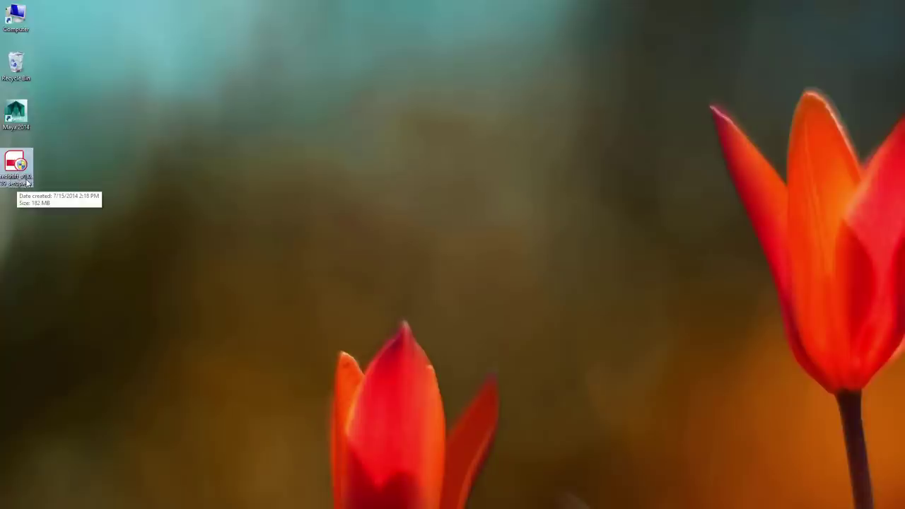
pyautogui.doubleClick(21, 164)
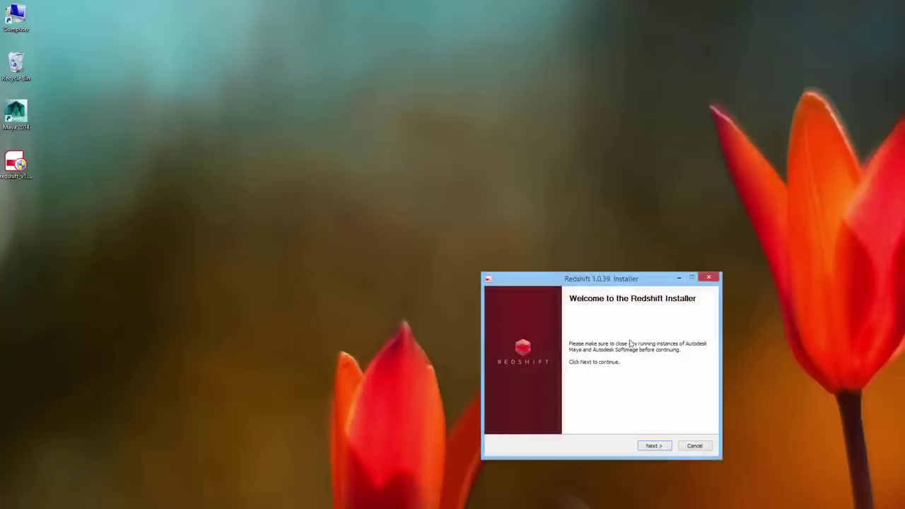
pyautogui.moveTo(606, 279); pyautogui.dragTo(401, 176)
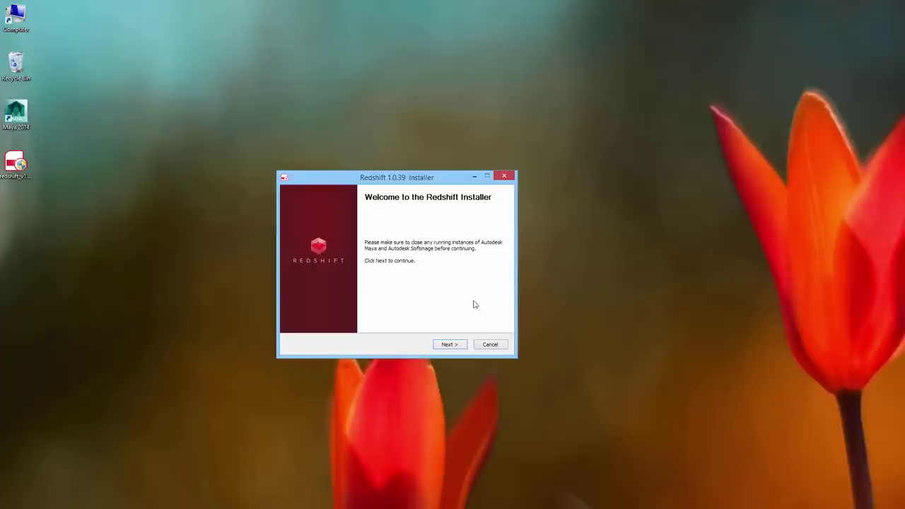
pyautogui.click(458, 345)
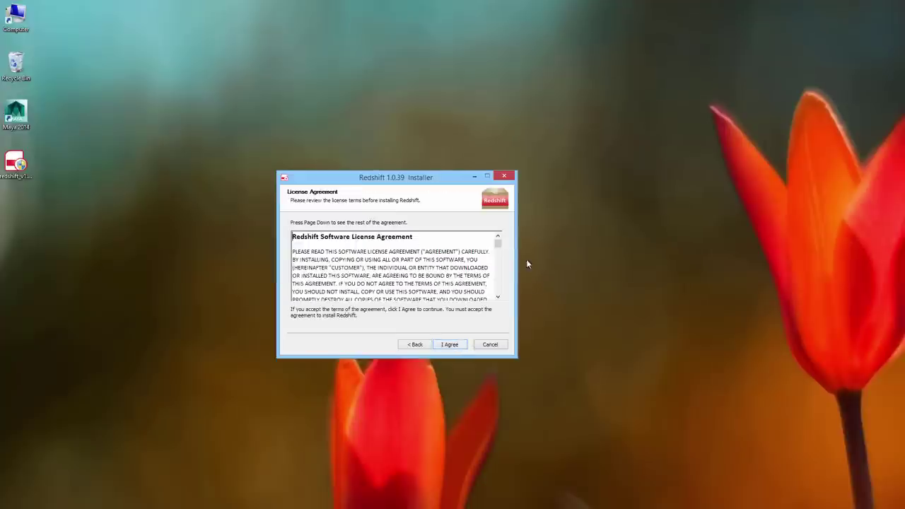
pyautogui.moveTo(498, 243); pyautogui.dragTo(498, 290)
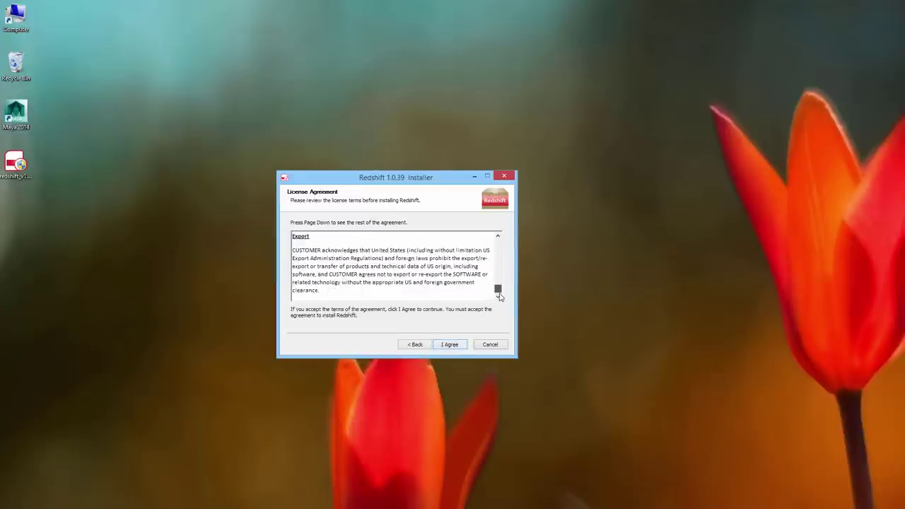
pyautogui.click(455, 345)
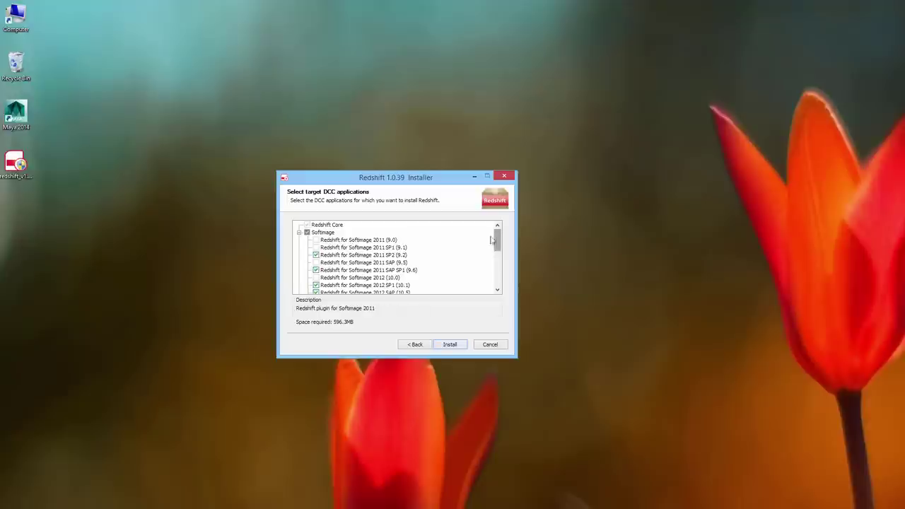
# Deselect the Softimage and other Maya plug-ins, keep only Redshift for Maya 2014 64-bit, and run the installation
pyautogui.scroll(-1, 498, 251)
pyautogui.moveTo(498, 254)
pyautogui.mouseDown()
pyautogui.moveTo(498, 288)
pyautogui.moveTo(498, 244)
pyautogui.mouseUp()
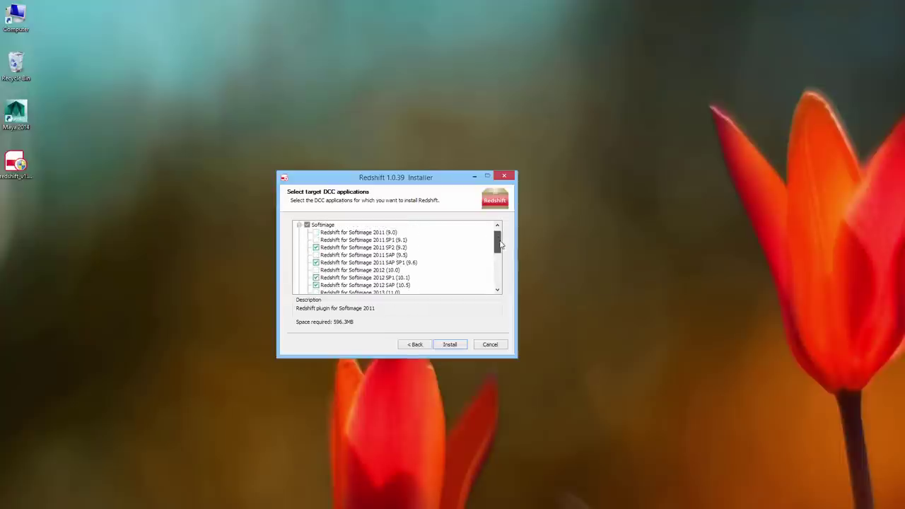
pyautogui.click(307, 225)
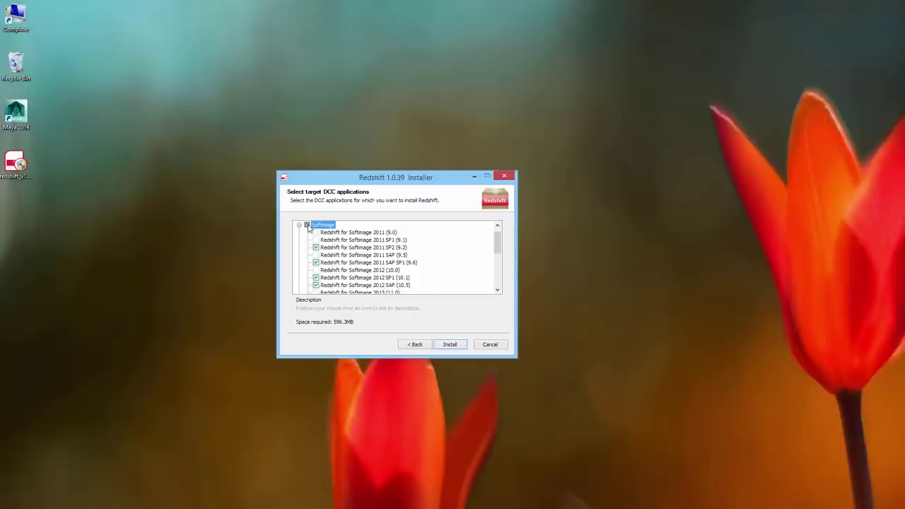
pyautogui.moveTo(499, 244); pyautogui.dragTo(498, 277)
pyautogui.click(308, 241)
pyautogui.click(307, 241)
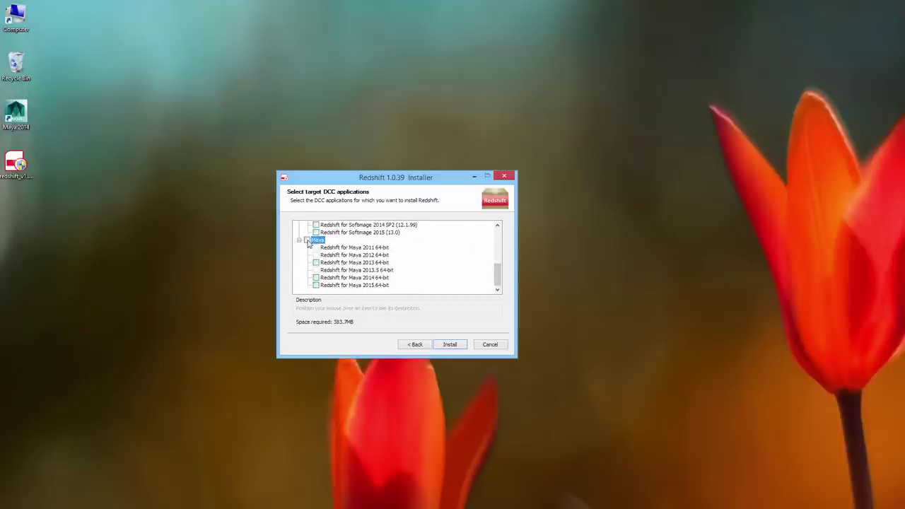
pyautogui.click(316, 278)
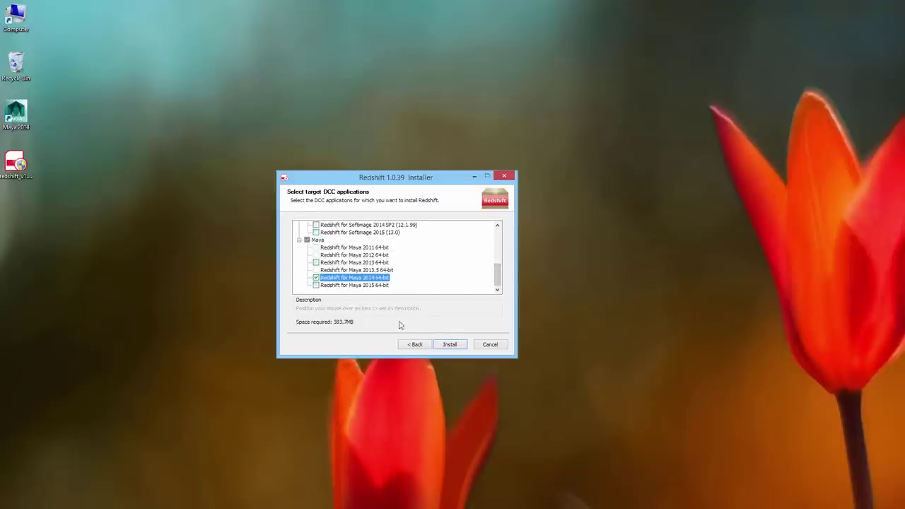
pyautogui.click(448, 344)
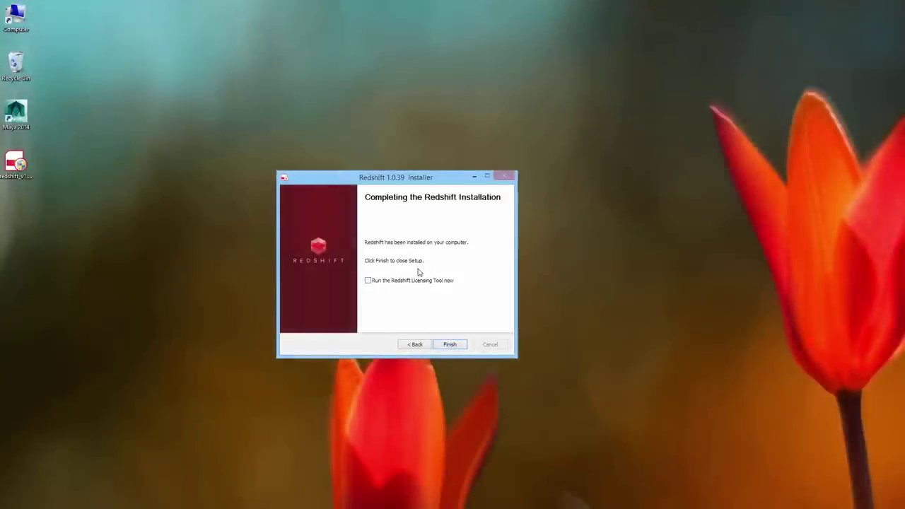
# Finish the Redshift setup with the option to run the Redshift Licensing Tool left off
pyautogui.click(369, 282)
pyautogui.click(367, 281)
pyautogui.click(448, 345)
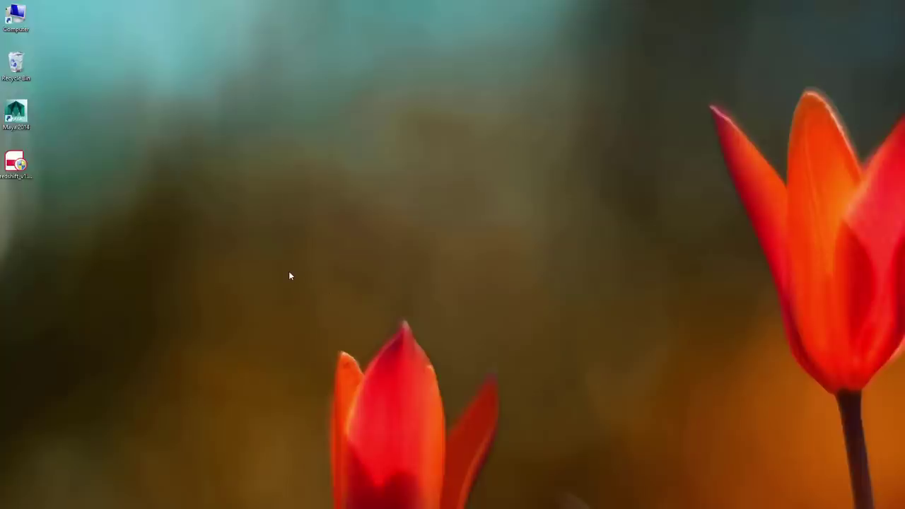
# Start Maya 2014 and load the redshift4maya.mll plug-in with auto load enabled in the Plug-in Manager
pyautogui.doubleClick(17, 115)
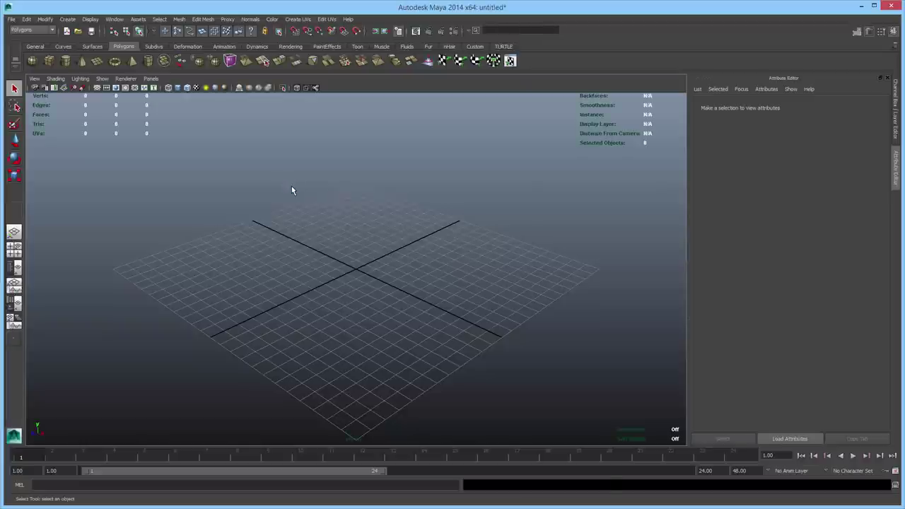
pyautogui.click(115, 20)
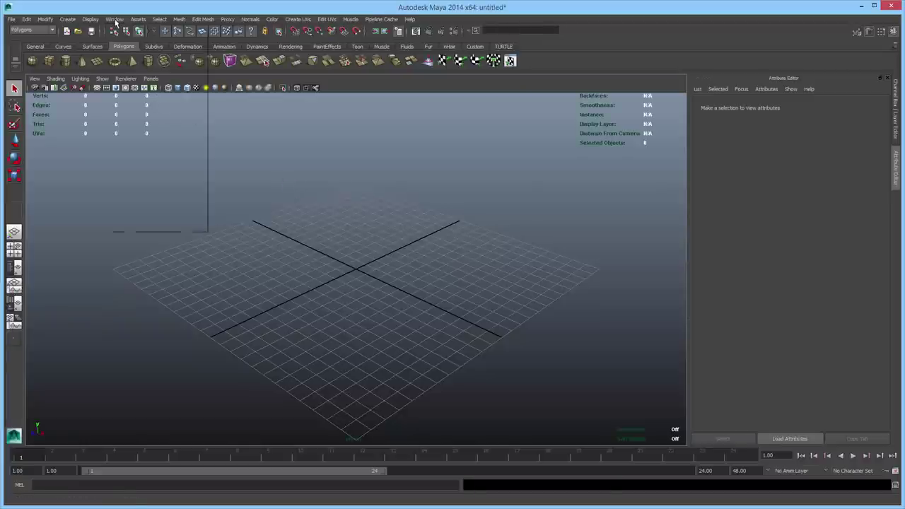
pyautogui.moveTo(156, 67)
pyautogui.click(247, 146)
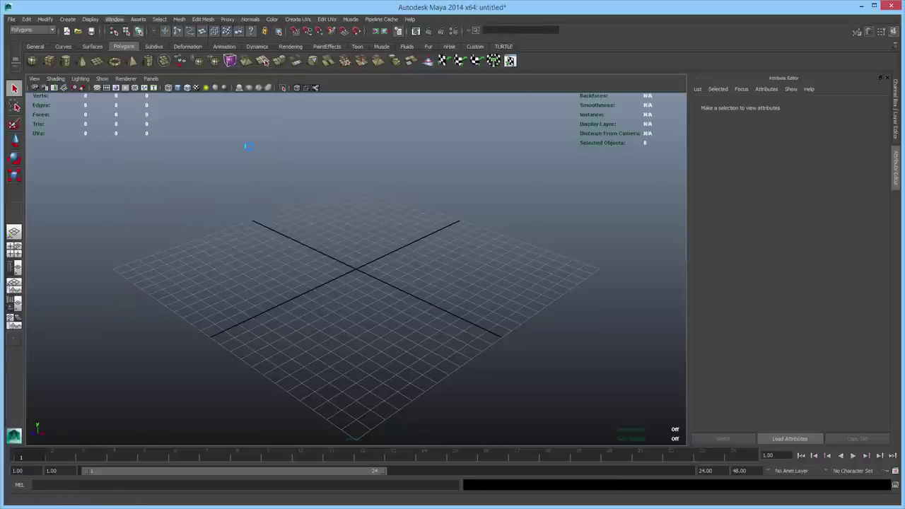
pyautogui.moveTo(224, 211); pyautogui.dragTo(348, 156)
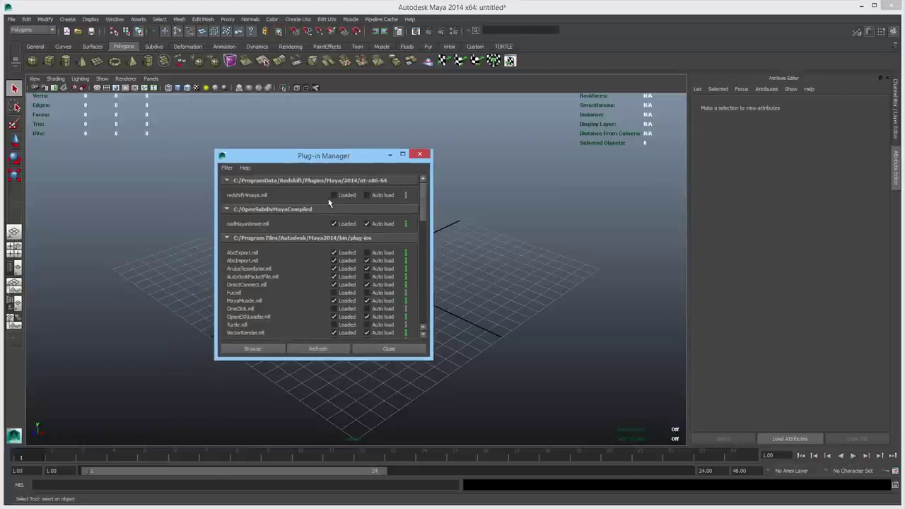
pyautogui.click(334, 196)
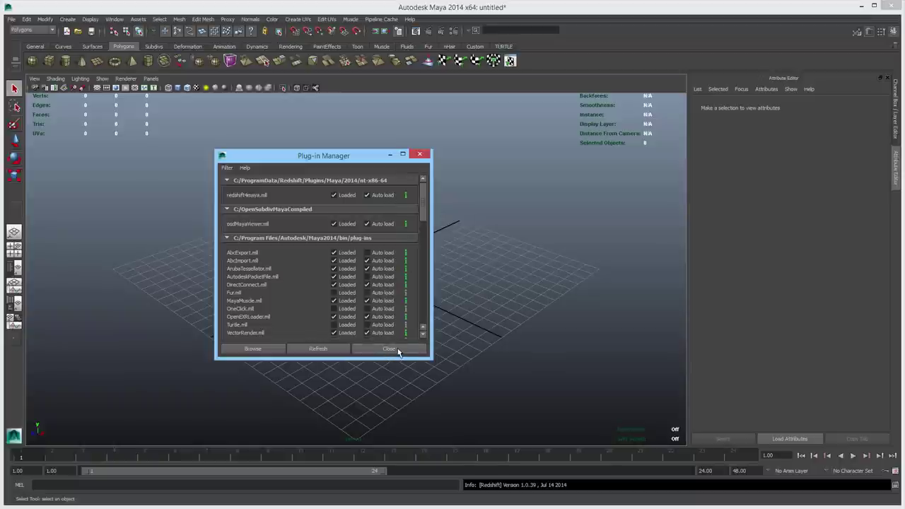
pyautogui.click(389, 348)
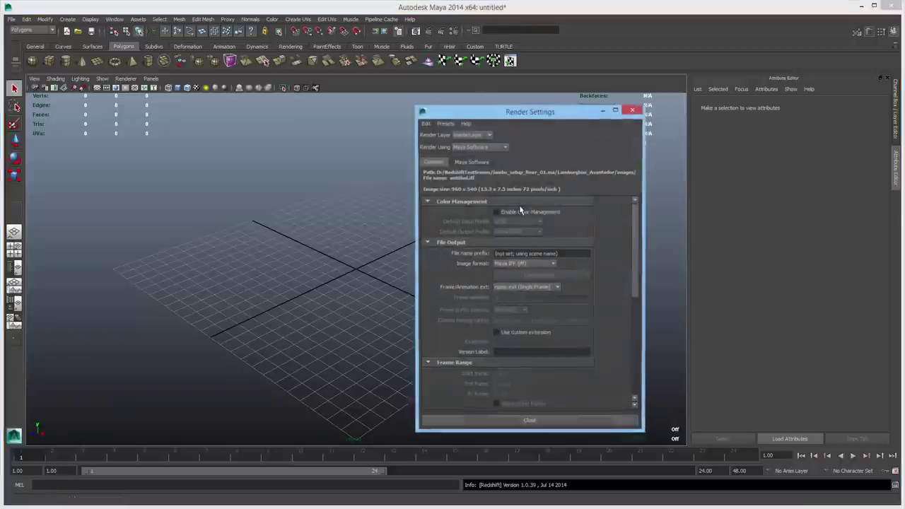
# Set the renderer to Redshift and review its system settings down to the global CUDA device preferences
pyautogui.click(504, 147)
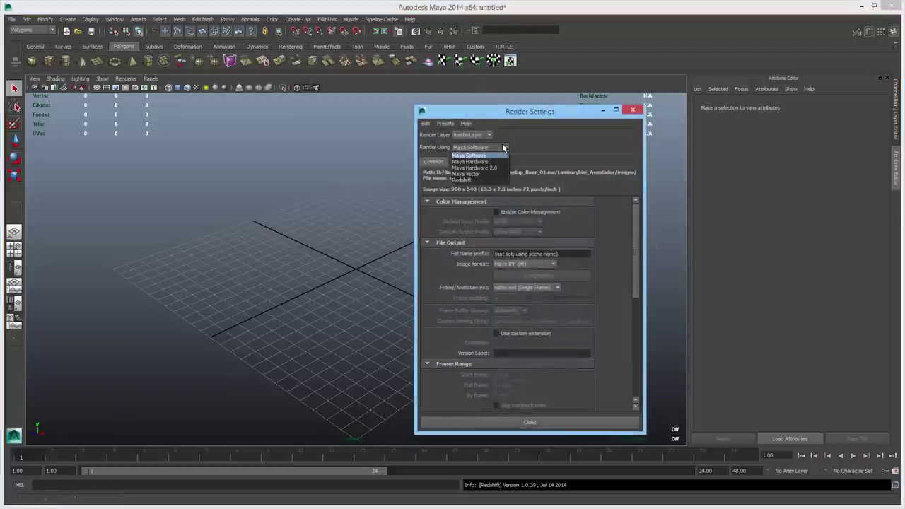
pyautogui.click(476, 181)
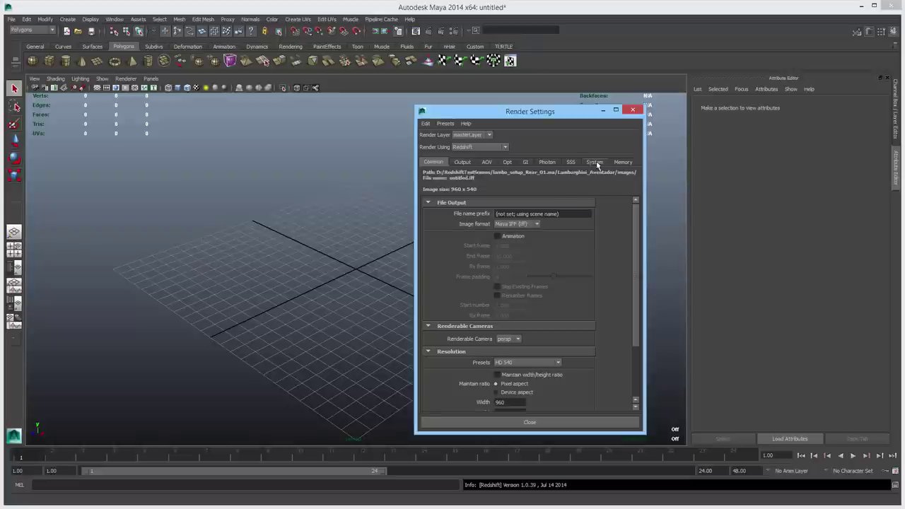
pyautogui.scroll(-3, 633, 271)
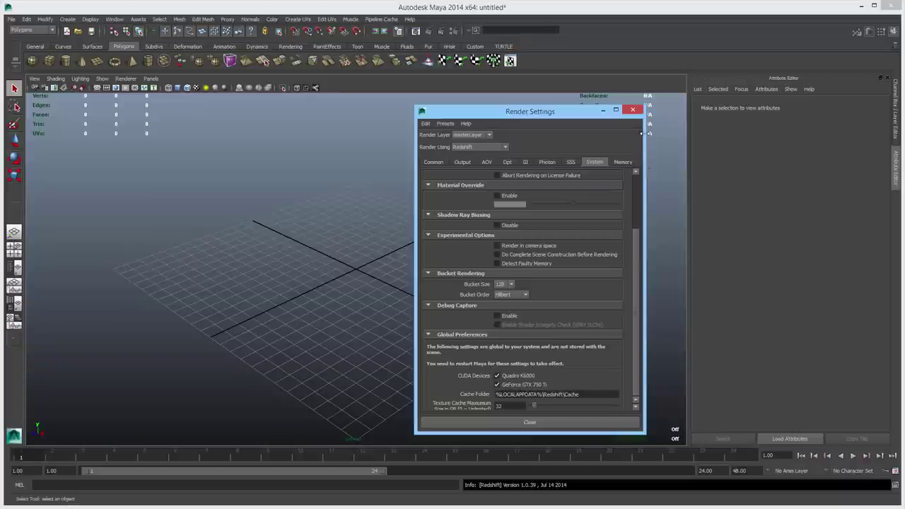
pyautogui.click(633, 111)
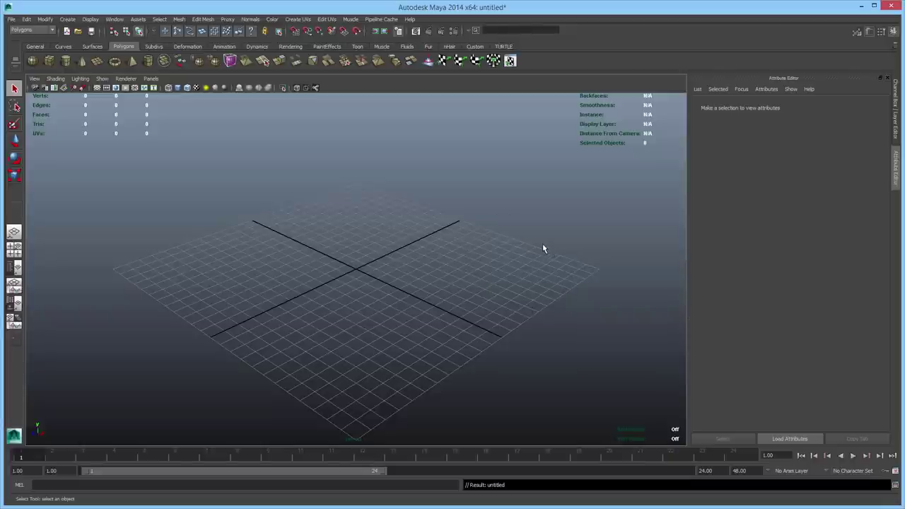
# Show the render settings and open the recent scene dragonProgressive.ma
pyautogui.click(454, 31)
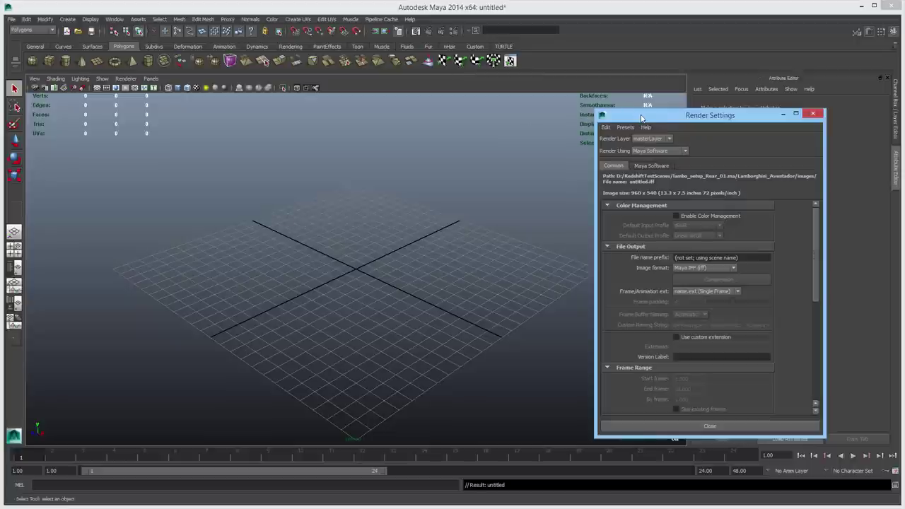
pyautogui.click(11, 19)
pyautogui.moveTo(47, 222)
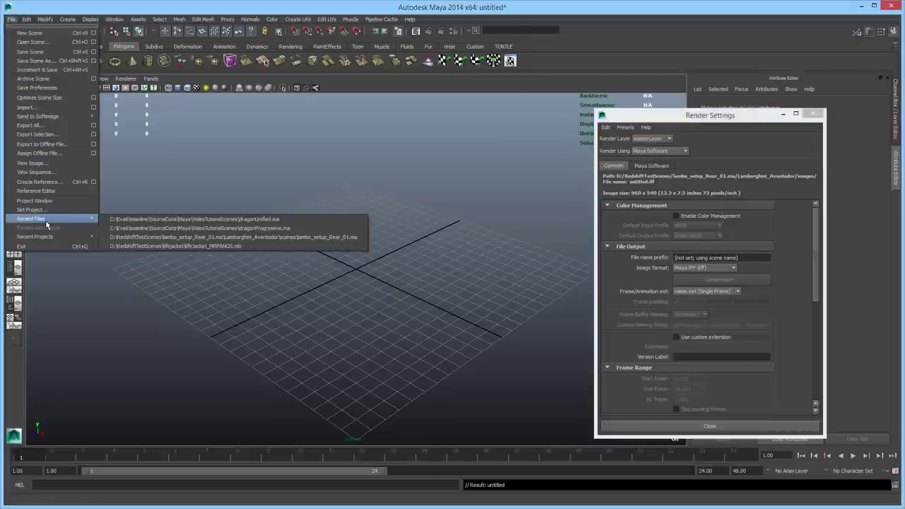
pyautogui.click(142, 228)
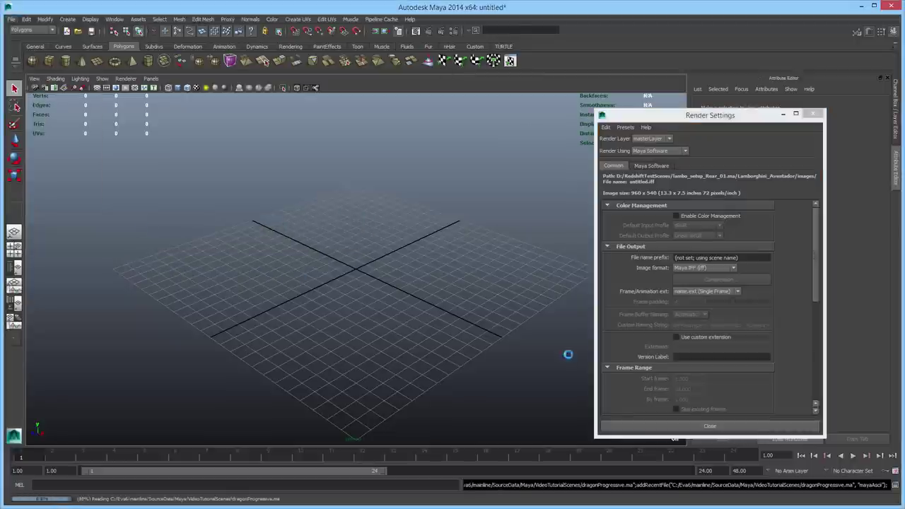
pyautogui.moveTo(719, 121); pyautogui.dragTo(623, 127)
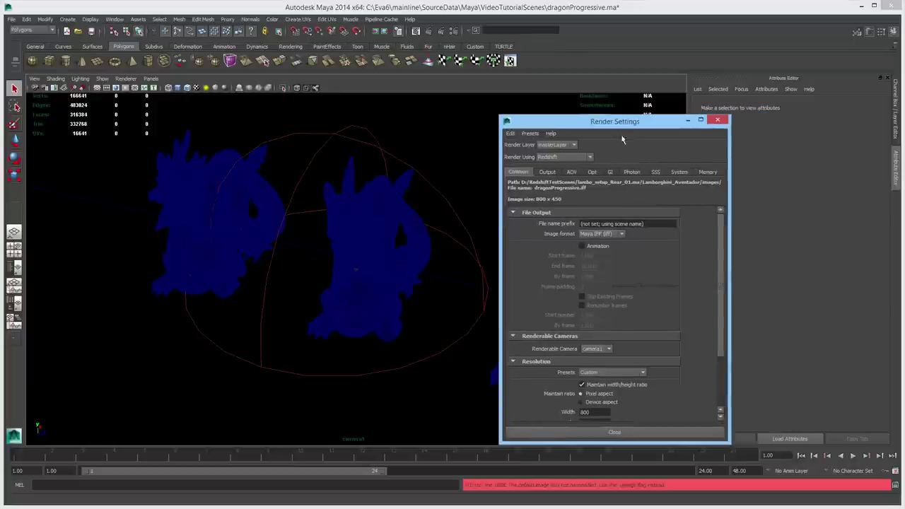
# Examine the dragon scene's renderer choice, available image formats, and Redshift output and sampling settings
pyautogui.click(573, 157)
pyautogui.click(575, 159)
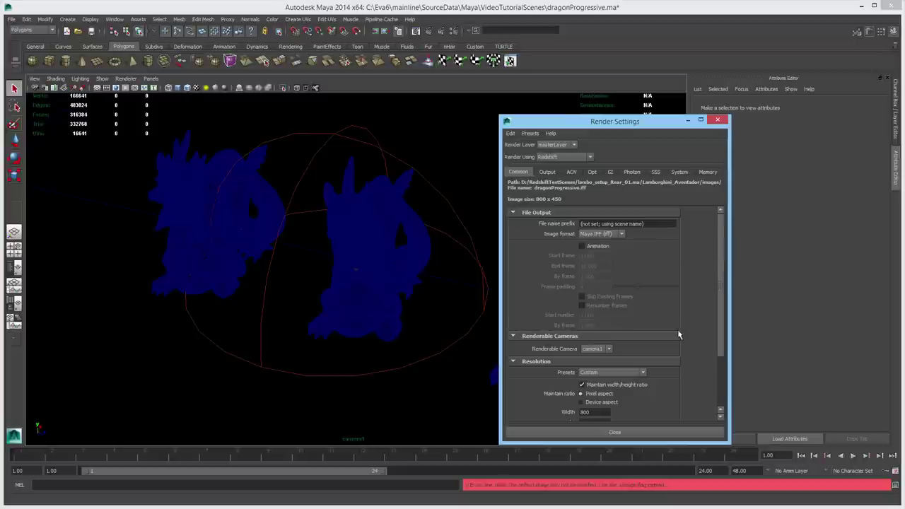
pyautogui.moveTo(717, 343); pyautogui.dragTo(731, 307)
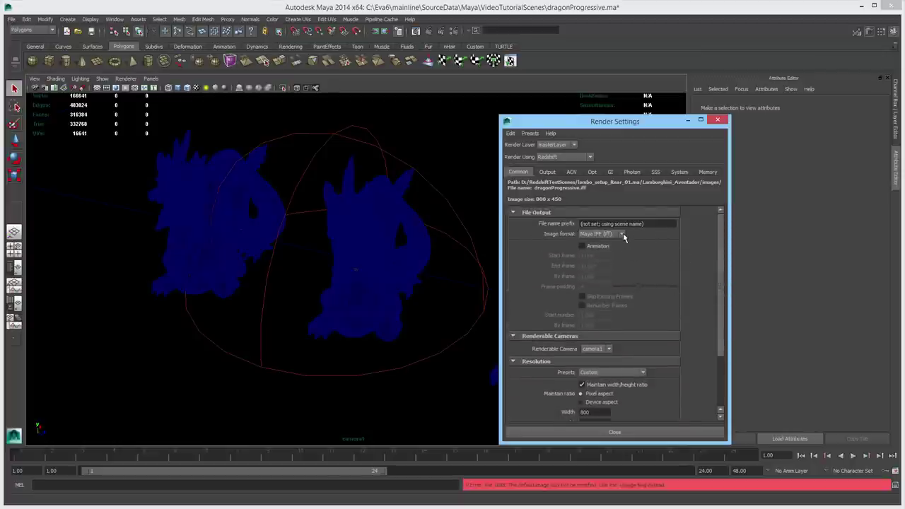
pyautogui.click(623, 236)
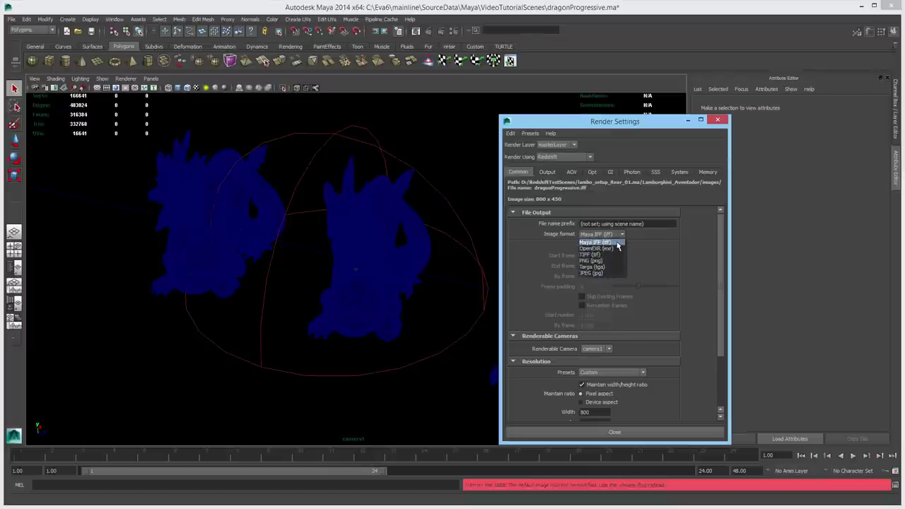
pyautogui.click(675, 271)
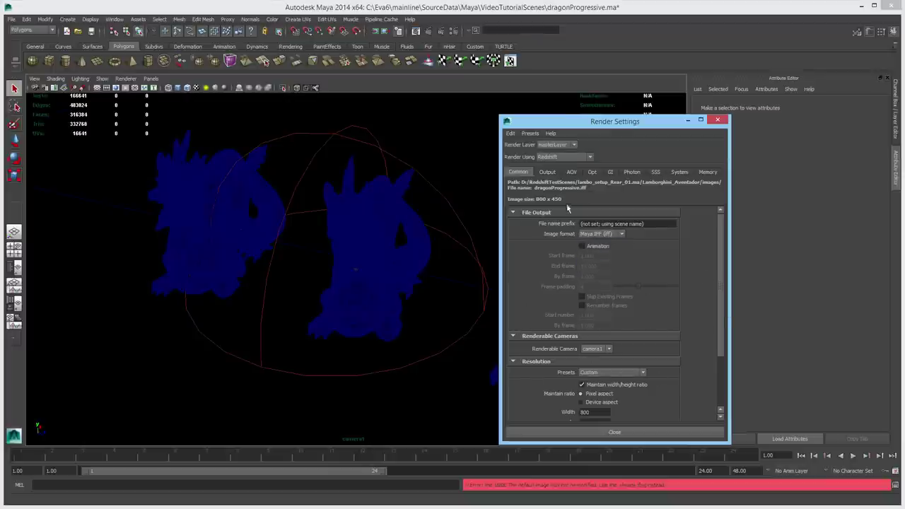
pyautogui.click(548, 171)
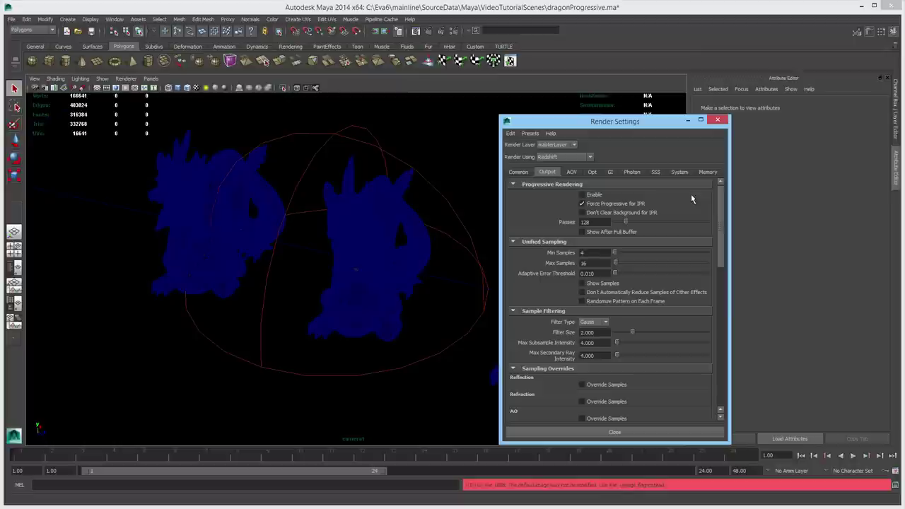
# Render the current frame with Redshift and start a progressive IPR render of the dragons
pyautogui.click(430, 33)
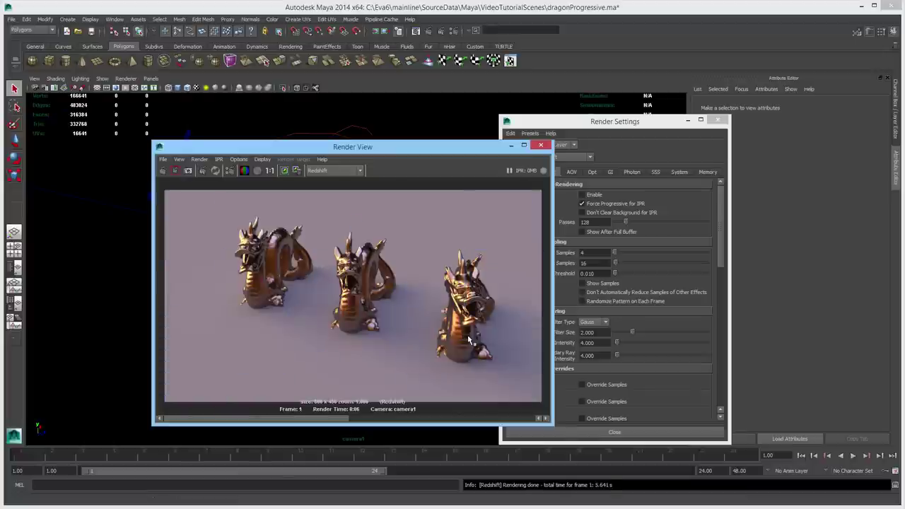
pyautogui.click(204, 172)
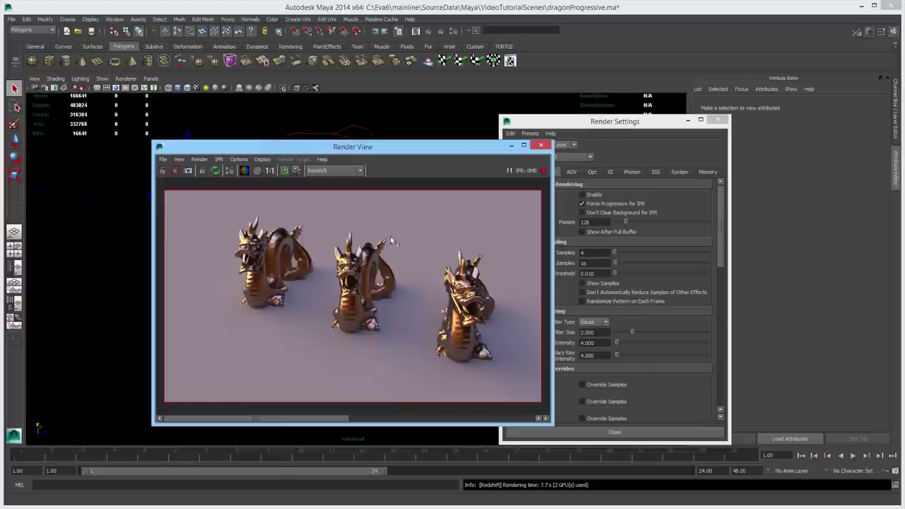
pyautogui.moveTo(426, 151); pyautogui.dragTo(708, 97)
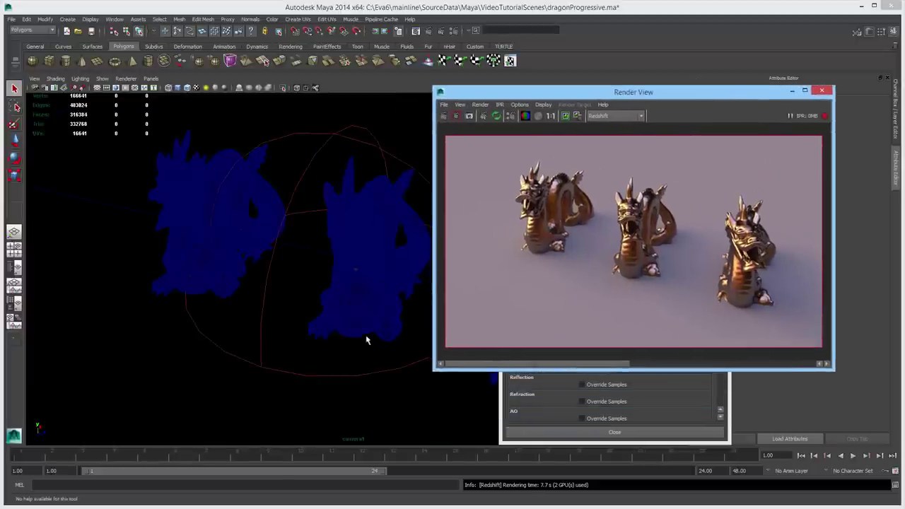
# Orbit camera1 to a low, near-ground view of the dragons during the IPR render and select a dragon mesh
pyautogui.keyDown('alt'); pyautogui.moveTo(381, 345); pyautogui.dragTo(394, 319); pyautogui.keyUp('alt')
pyautogui.keyDown('alt'); pyautogui.moveTo(378, 359); pyautogui.dragTo(372, 377); pyautogui.keyUp('alt')
pyautogui.moveTo(603, 99); pyautogui.dragTo(201, 95)
pyautogui.click(443, 320)
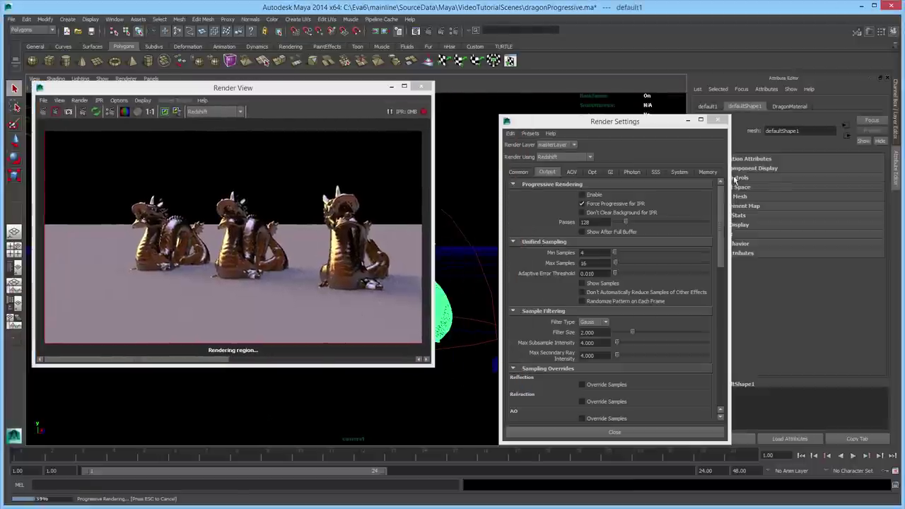
# Show DragonMaterial's attributes and change its primary reflection colour through yellow and blue to magenta while the IPR updates
pyautogui.click(791, 106)
pyautogui.click(660, 123)
pyautogui.moveTo(660, 125); pyautogui.dragTo(609, 123)
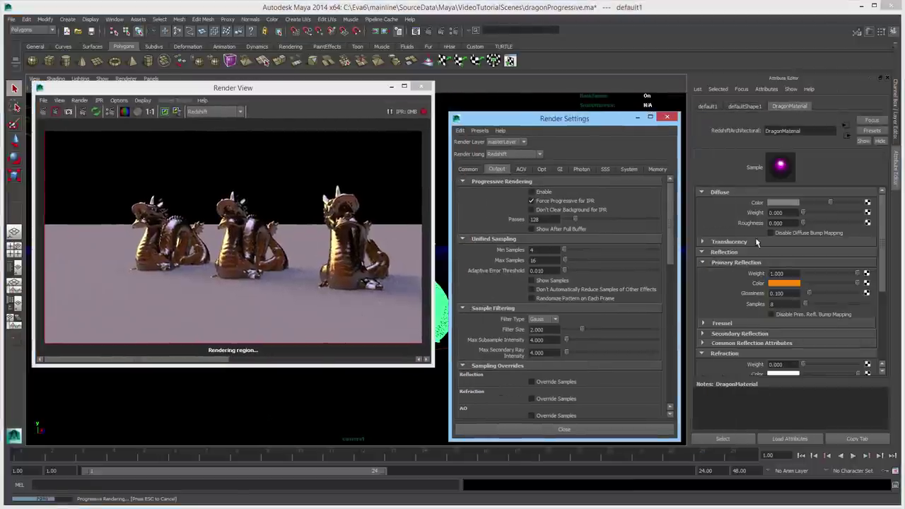
pyautogui.click(782, 287)
pyautogui.click(755, 264)
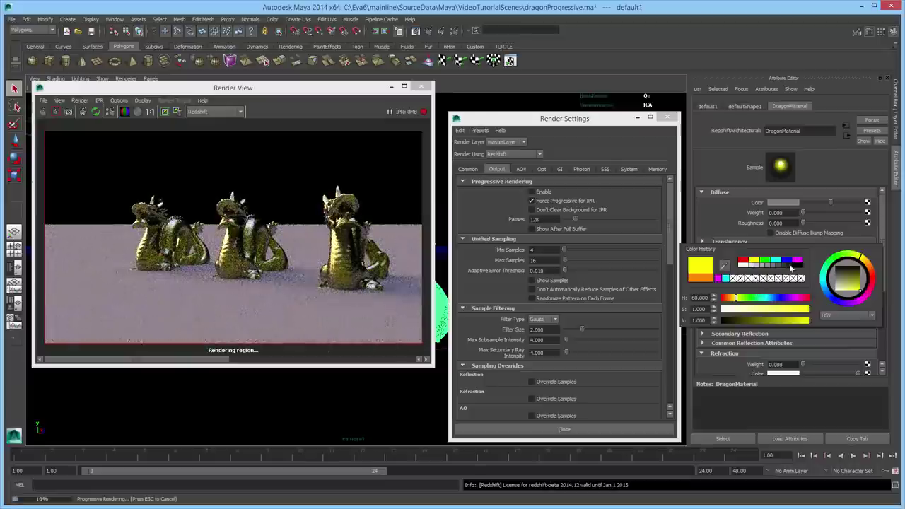
pyautogui.click(790, 262)
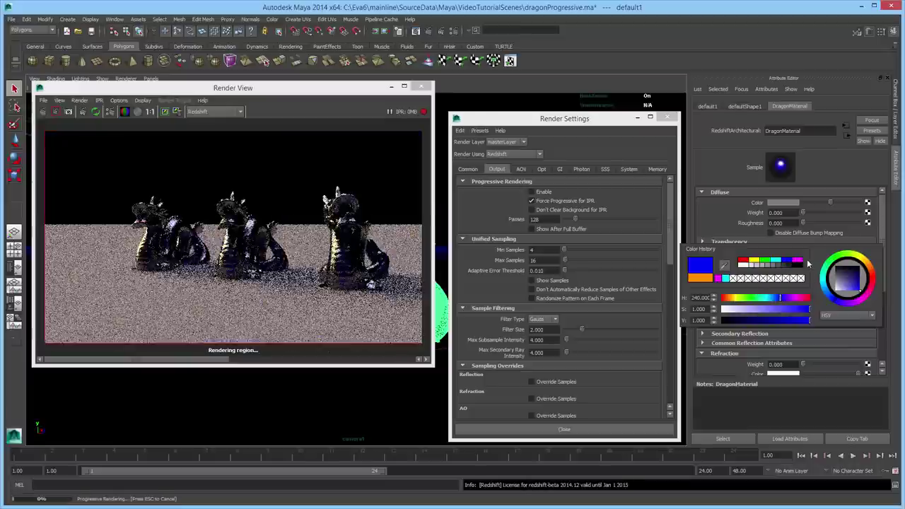
pyautogui.click(798, 261)
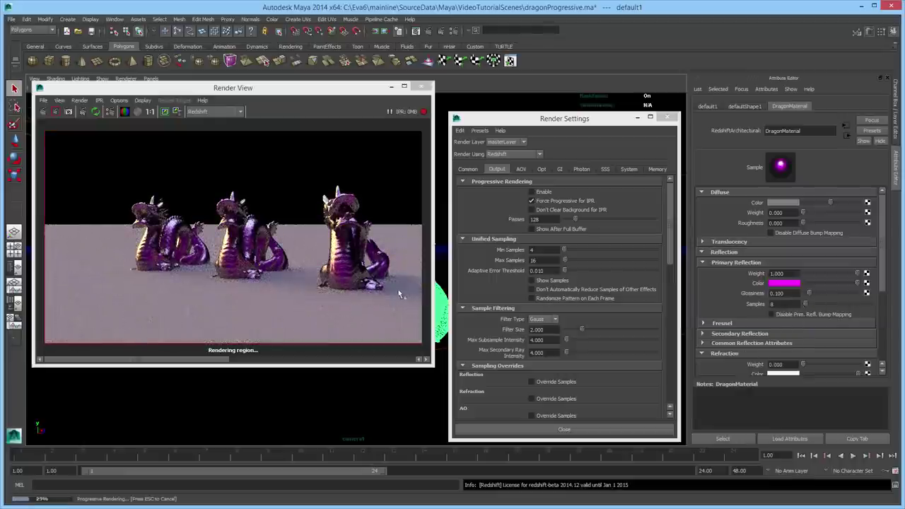
# Uncover the dragons in the viewport, select the Redshift dome light and rotate it to change the environment lighting
pyautogui.moveTo(325, 91); pyautogui.dragTo(672, 150)
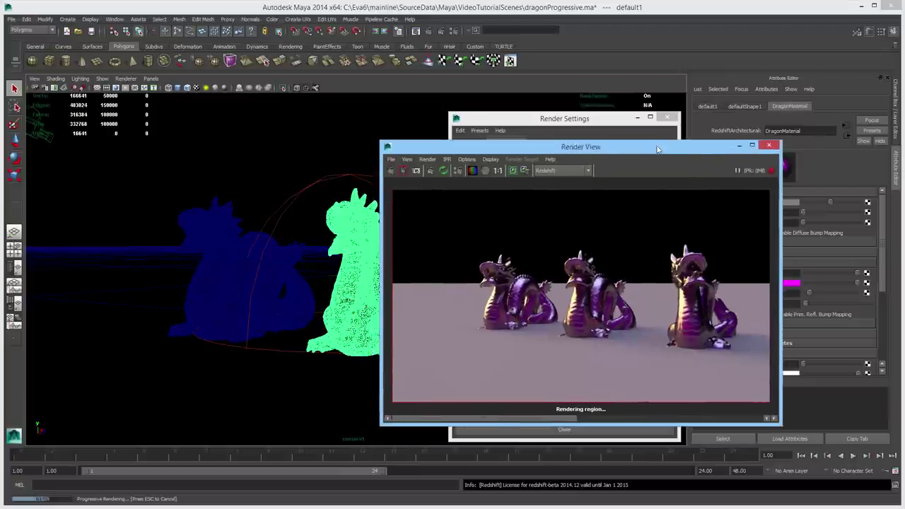
pyautogui.click(279, 354)
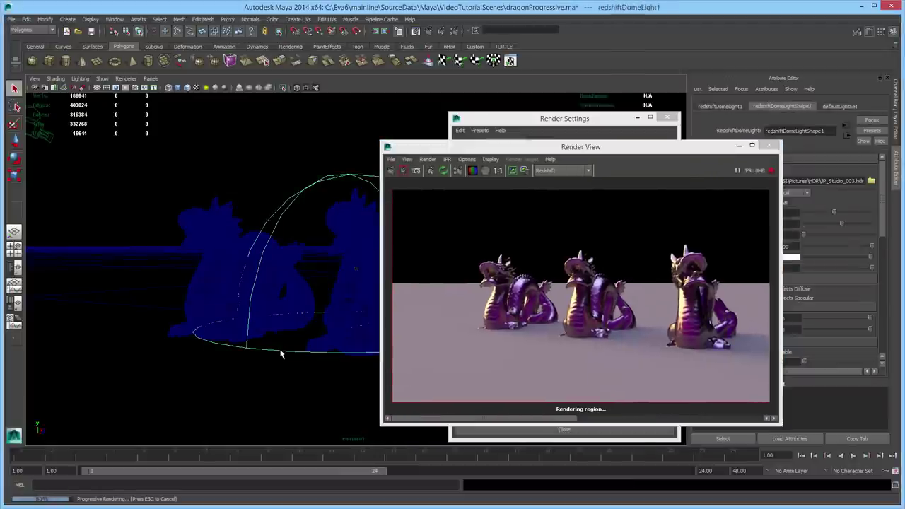
pyautogui.press('e')
pyautogui.moveTo(351, 331)
pyautogui.mouseDown()
pyautogui.moveTo(353, 323)
pyautogui.moveTo(347, 329)
pyautogui.mouseUp()
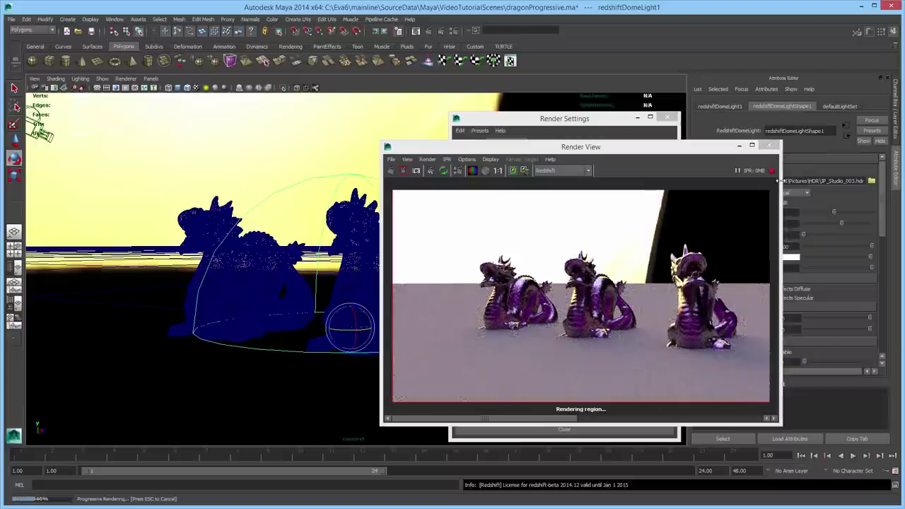
# Enable progressive rendering, turn off Force Progressive for IPR, and render the current frame of the dragon scene
pyautogui.moveTo(724, 151); pyautogui.dragTo(582, 151)
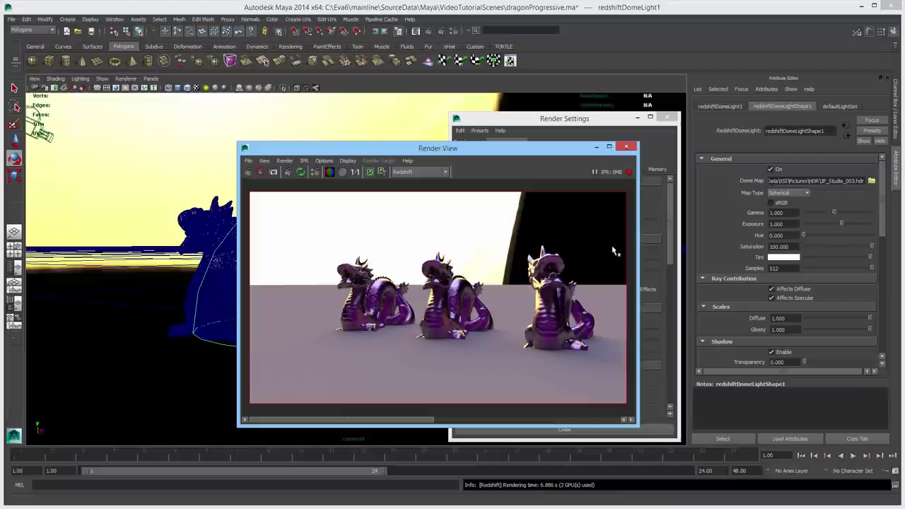
pyautogui.moveTo(555, 152); pyautogui.dragTo(429, 167)
pyautogui.click(573, 124)
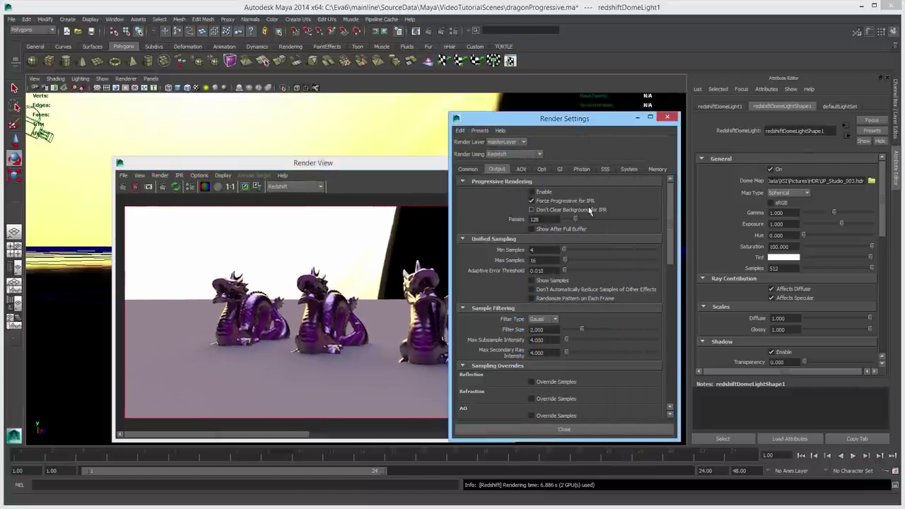
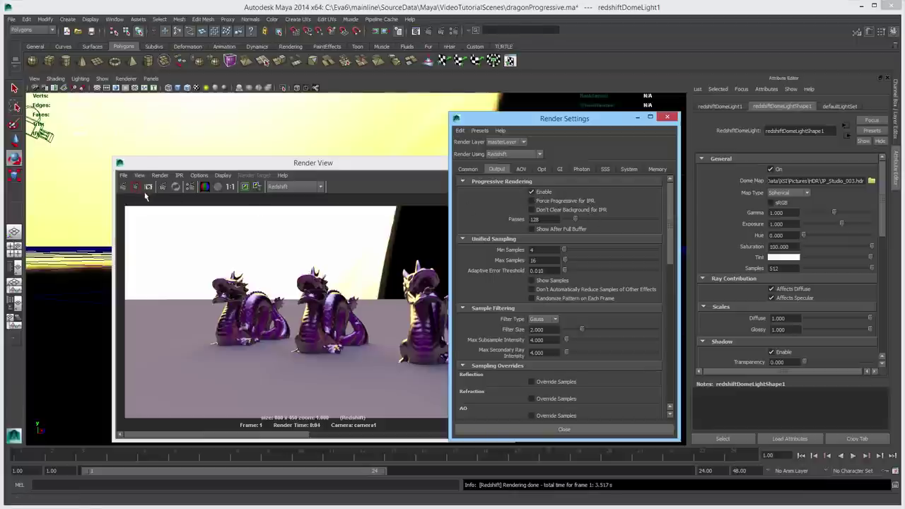
pyautogui.click(125, 186)
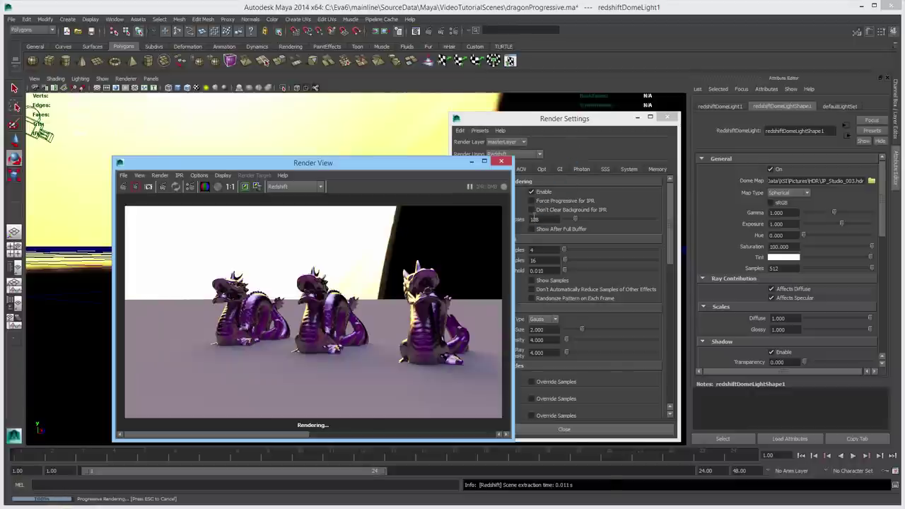
# Set the progressive rendering passes to 1024 and start an IPR render
pyautogui.click(536, 221)
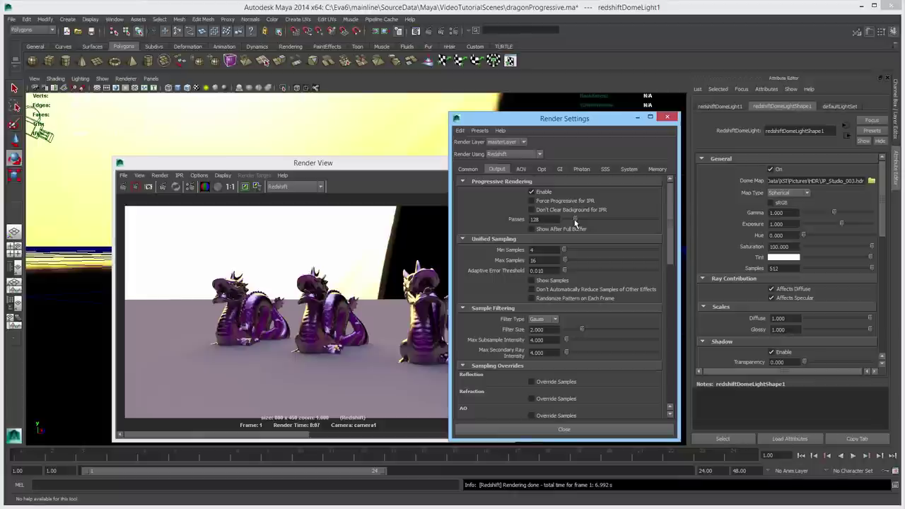
pyautogui.moveTo(575, 223); pyautogui.dragTo(698, 227)
pyautogui.click(174, 186)
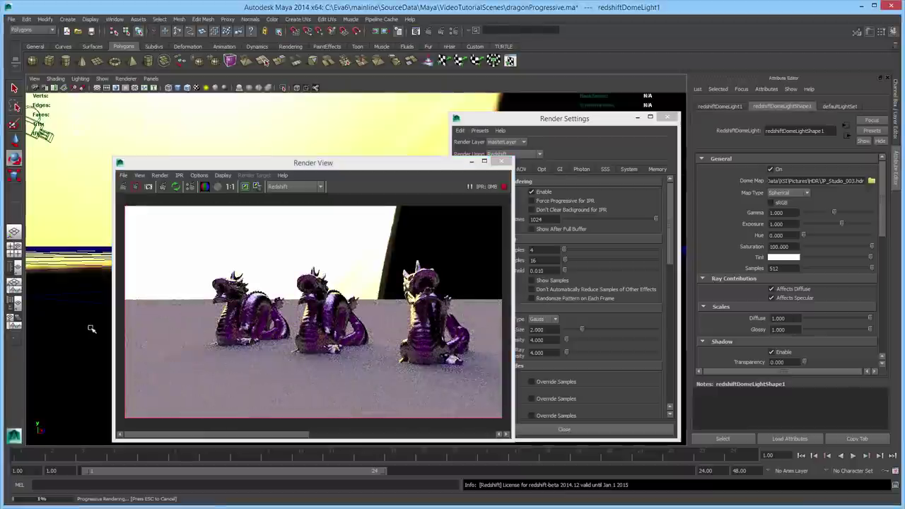
# Orbit camera1 during the IPR render to a higher view looking down on the three dragons
pyautogui.scroll(3, 91, 323)
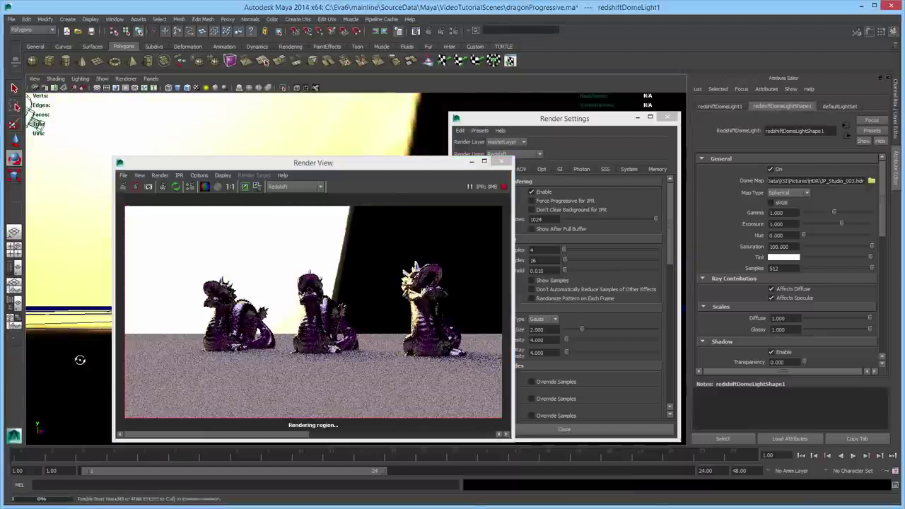
pyautogui.scroll(3, 83, 357)
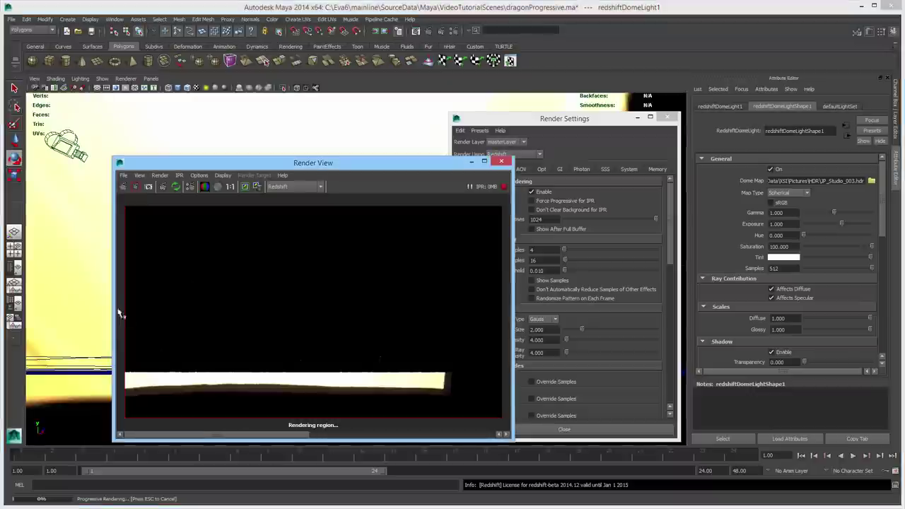
pyautogui.scroll(-3, 83, 295)
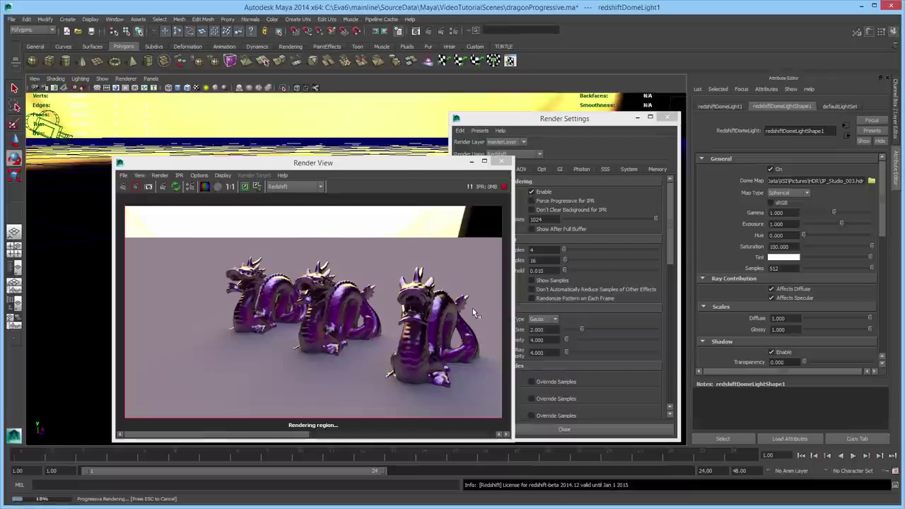
# Turn off progressive rendering during the IPR, and close the render settings and the render view
pyautogui.click(552, 245)
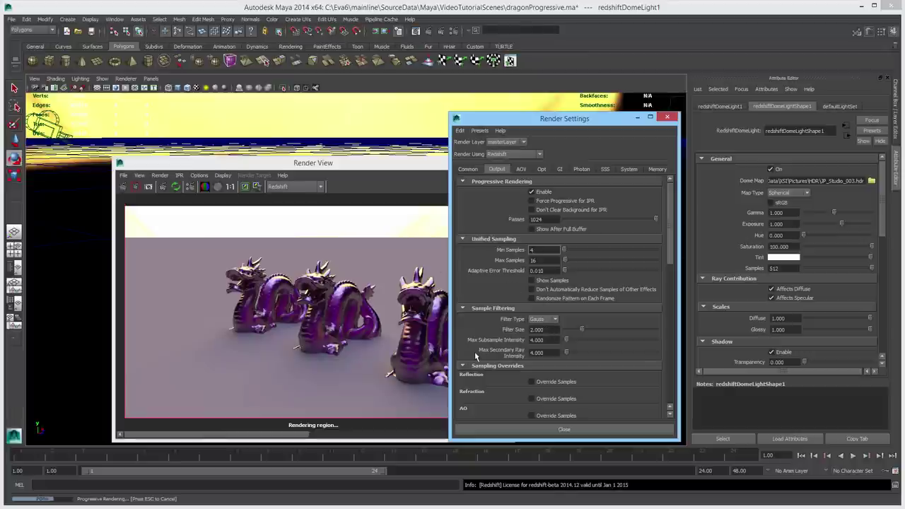
pyautogui.click(542, 193)
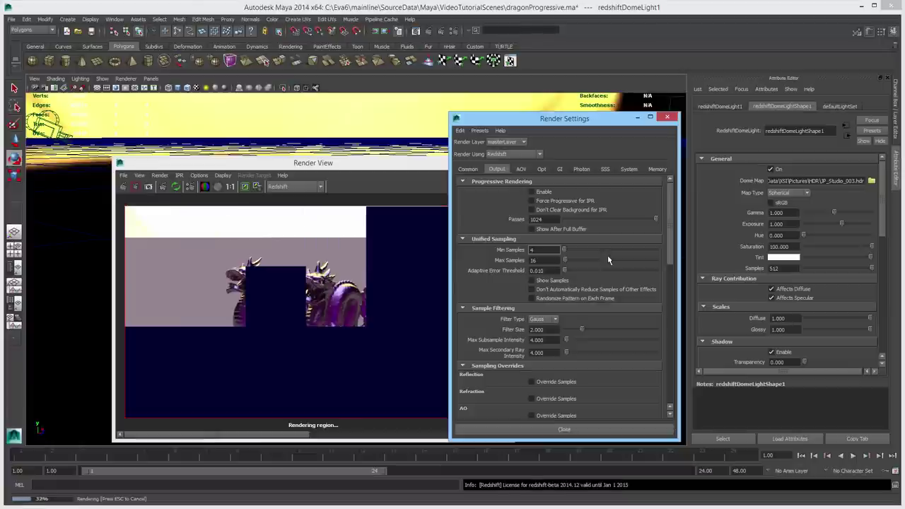
pyautogui.click(668, 117)
pyautogui.click(502, 162)
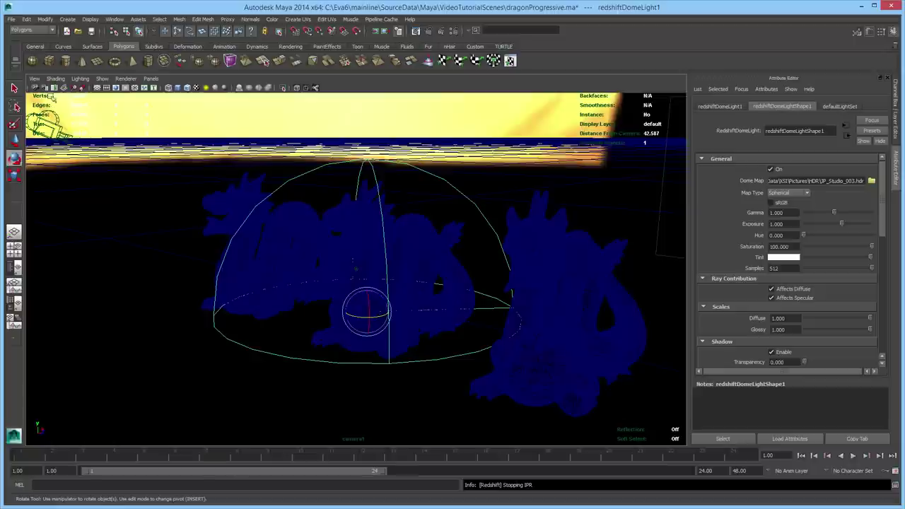
# Start a new scene without saving the current changes and open the recent scene dragonUnified.ma
pyautogui.click(12, 19)
pyautogui.click(25, 33)
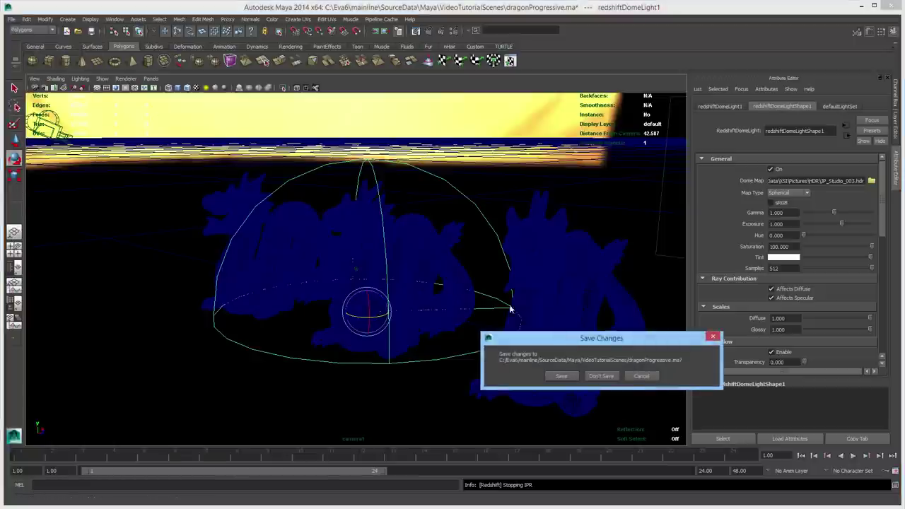
pyautogui.click(601, 376)
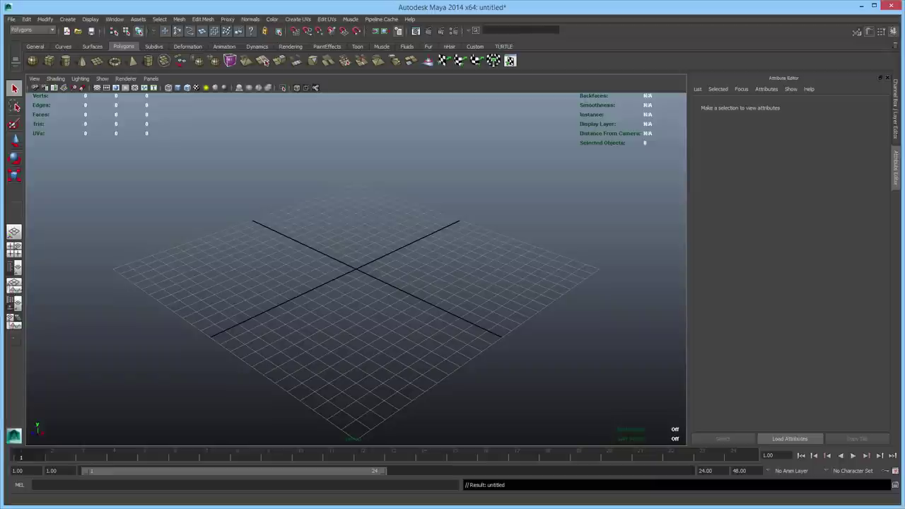
pyautogui.click(12, 19)
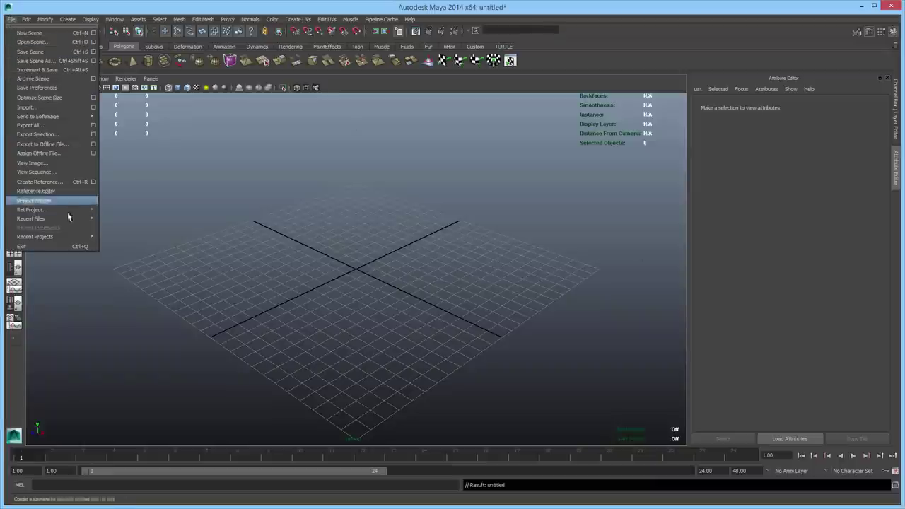
pyautogui.moveTo(70, 220)
pyautogui.click(143, 222)
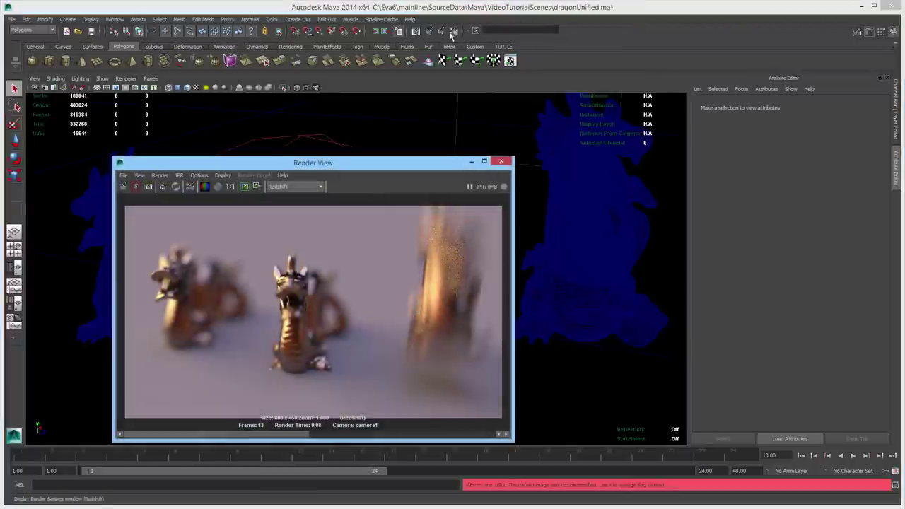
# Show the Redshift output settings and render frame 13 from camera1 using the scene's existing sampling values
pyautogui.click(451, 32)
pyautogui.click(598, 150)
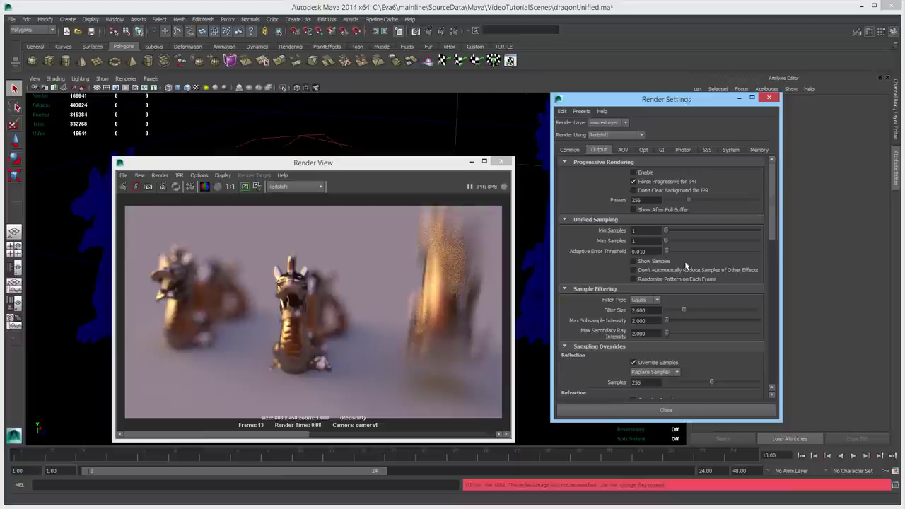
pyautogui.click(162, 175)
pyautogui.moveTo(174, 227)
pyautogui.click(284, 232)
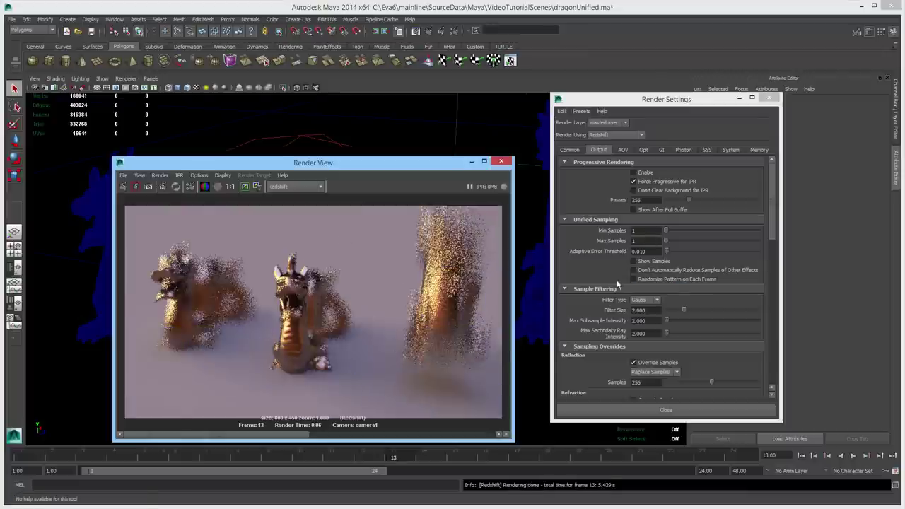
# Review the unified sampling minimum and maximum samples and turn on Randomize Pattern on Each Frame
pyautogui.click(618, 238)
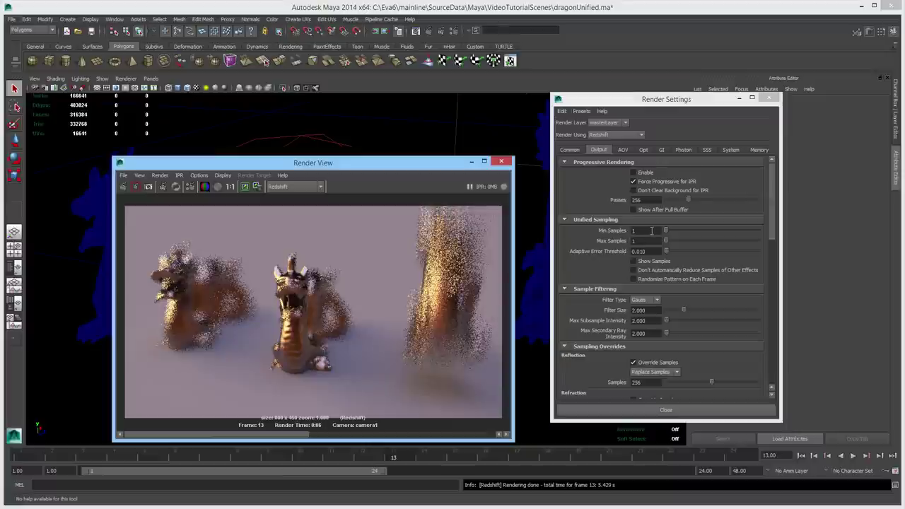
pyautogui.click(622, 242)
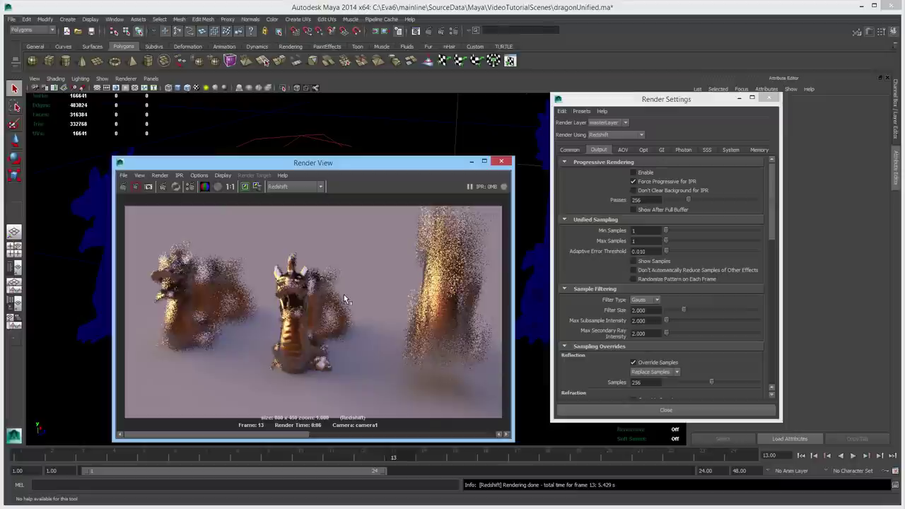
pyautogui.click(636, 230)
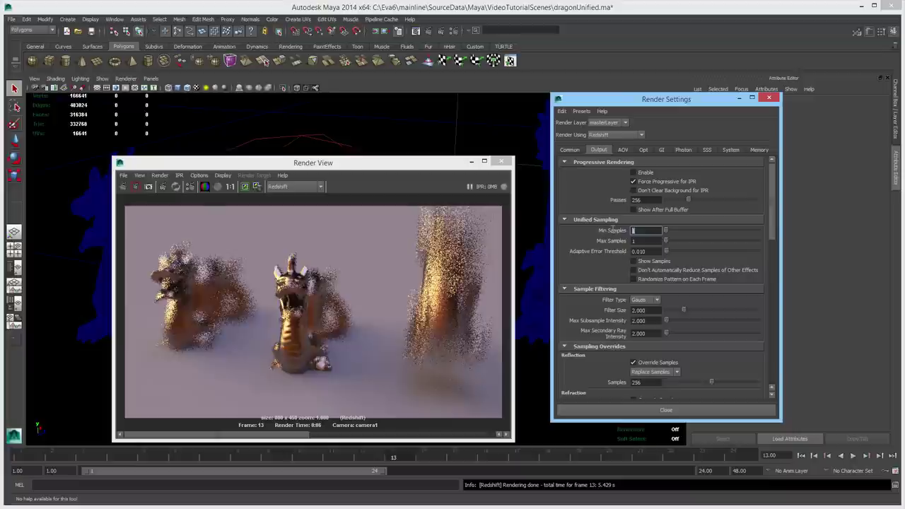
pyautogui.moveTo(646, 232); pyautogui.dragTo(616, 231)
pyautogui.click(646, 231)
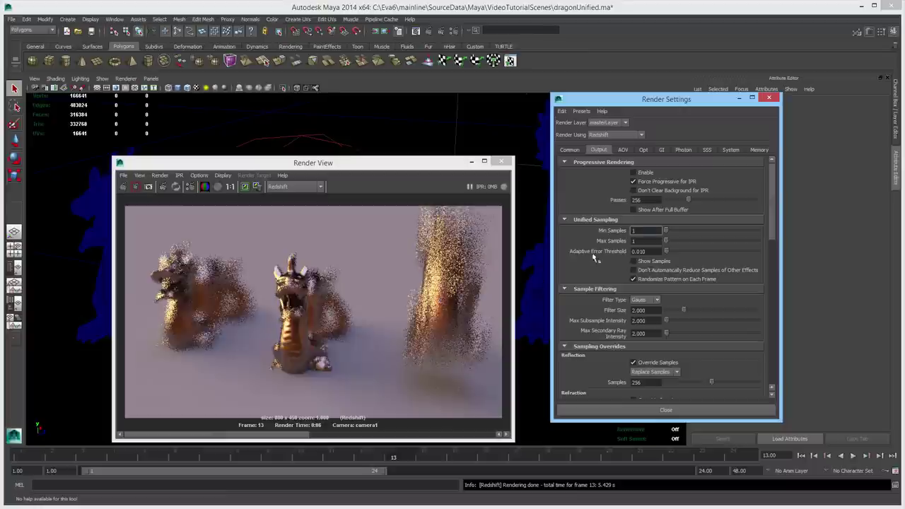
# Set the unified sampling to Min Samples 4 and Max Samples 16, and render the frame again
pyautogui.click(655, 242)
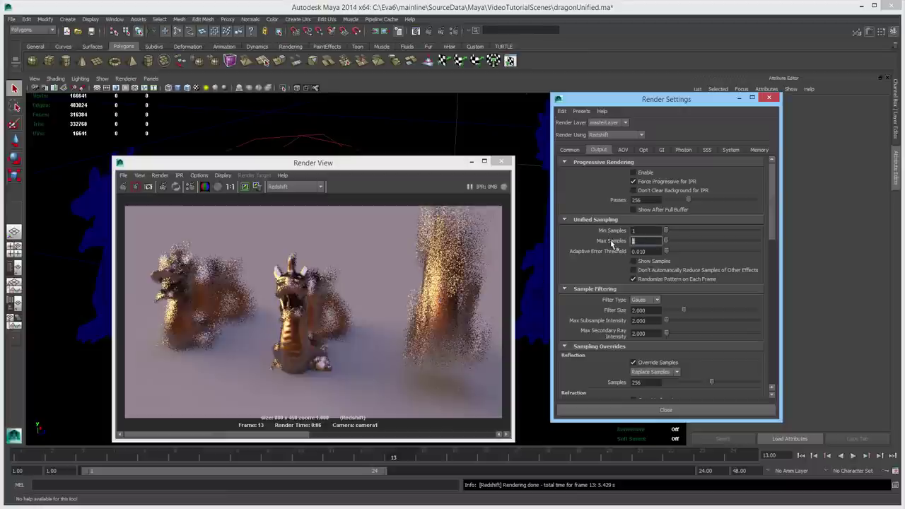
pyautogui.click(656, 230)
pyautogui.write('4')
pyautogui.press('Tab')
pyautogui.write('4')
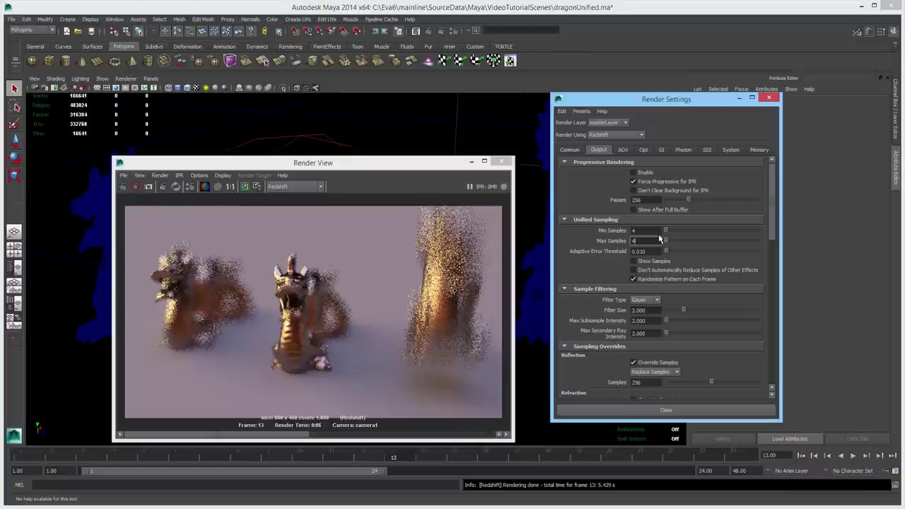
pyautogui.press('Tab')
pyautogui.click(135, 187)
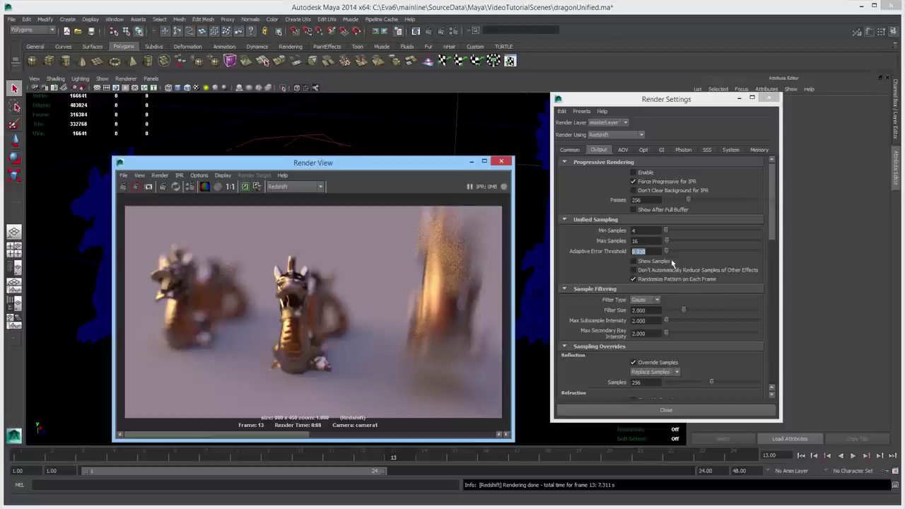
# Set Max Samples to 256 and render the frame again
pyautogui.click(650, 243)
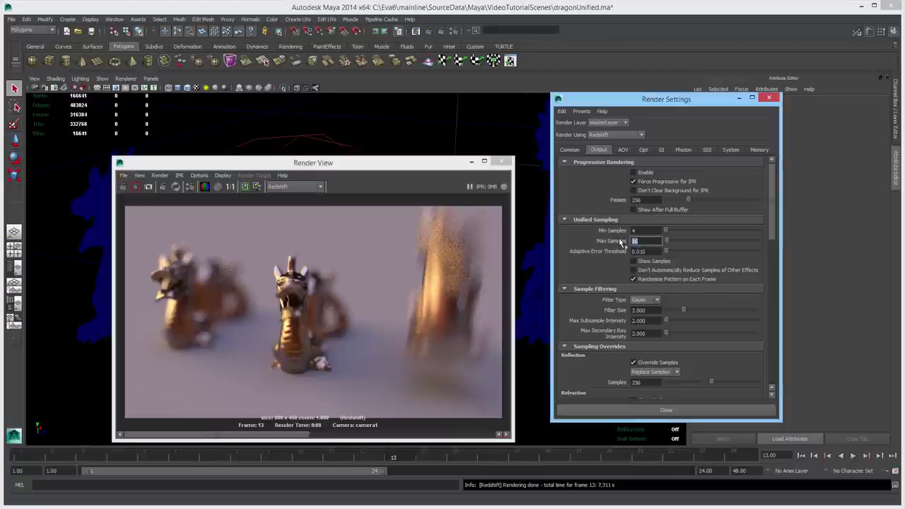
pyautogui.write('256')
pyautogui.press('Tab')
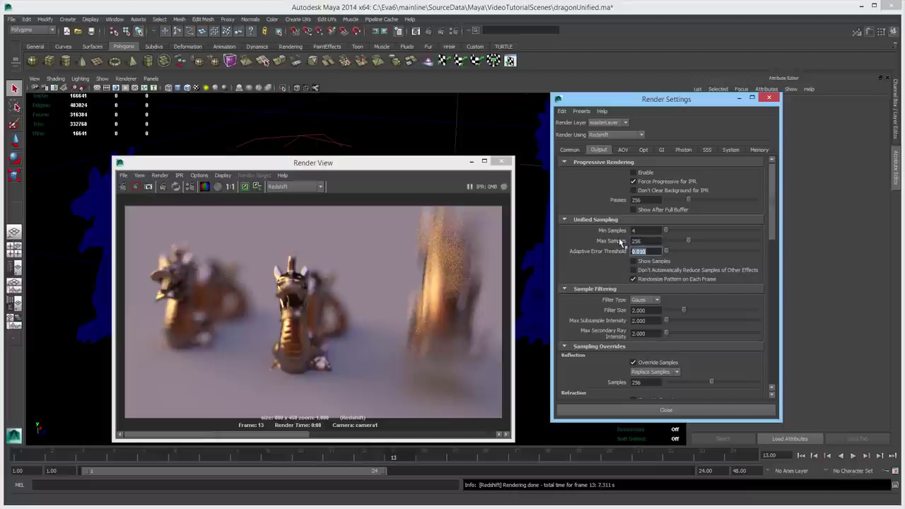
pyautogui.click(123, 187)
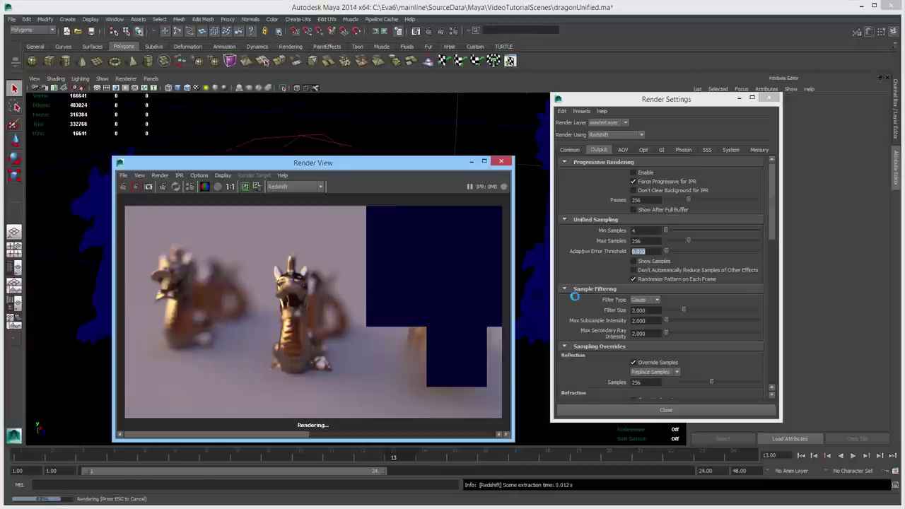
# Set the unified sampling Max Samples to 512 and render the frame again
pyautogui.doubleClick(656, 241)
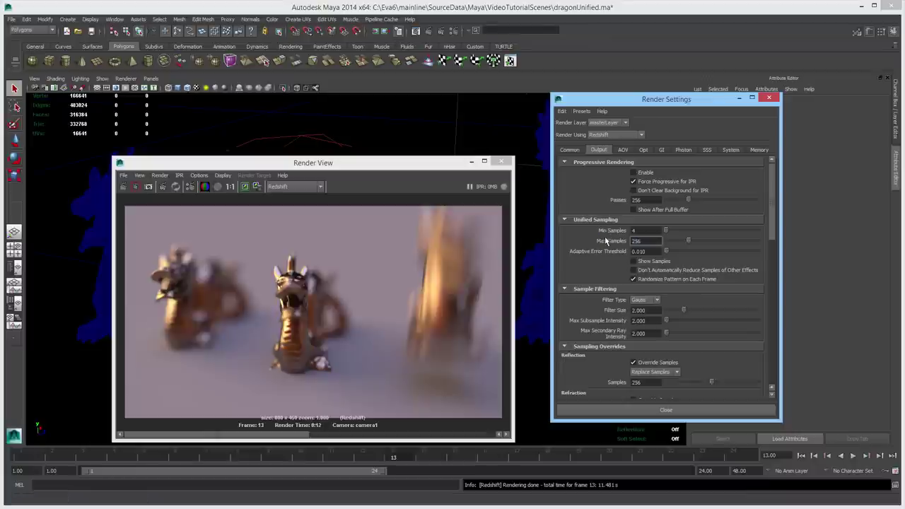
pyautogui.press('BackSpace')
pyautogui.write('256')
pyautogui.press('Return')
pyautogui.write('512')
pyautogui.press('Tab')
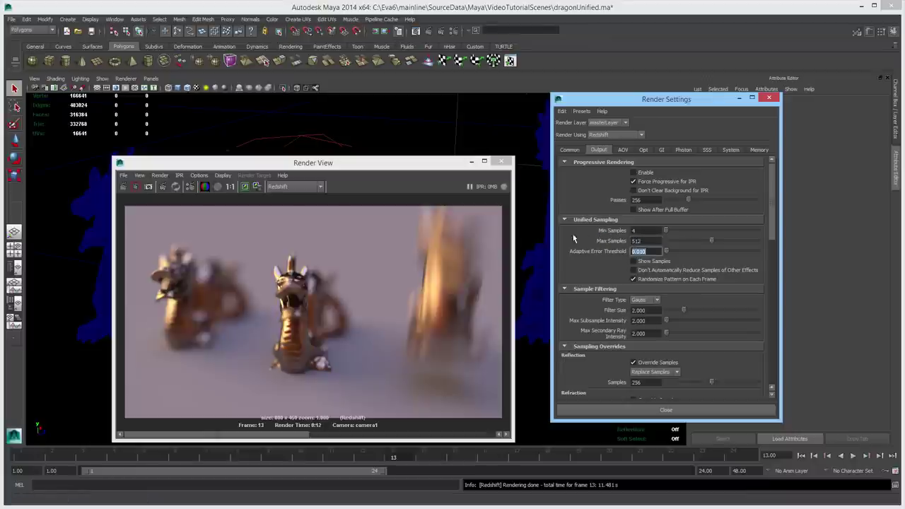
pyautogui.click(121, 187)
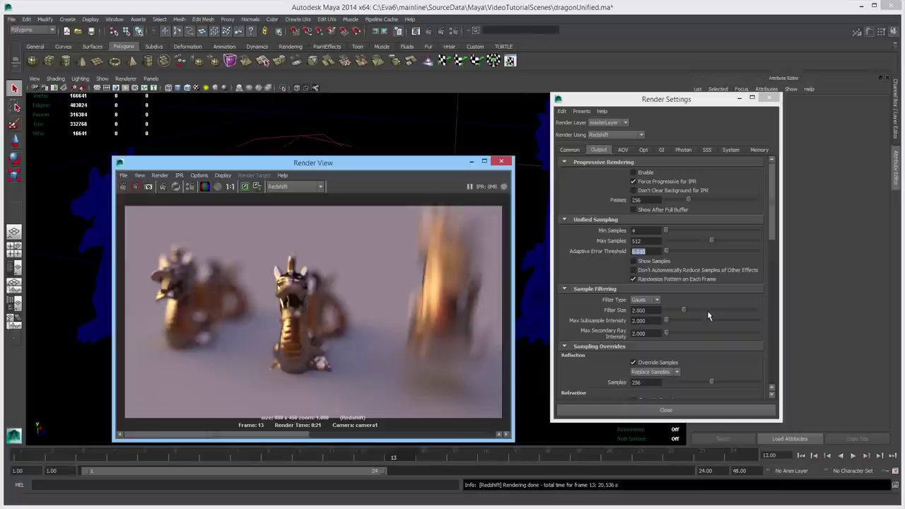
# Set the sample filter to Mitchell with a Filter Size of 5 and render the frame again
pyautogui.click(656, 301)
pyautogui.click(646, 321)
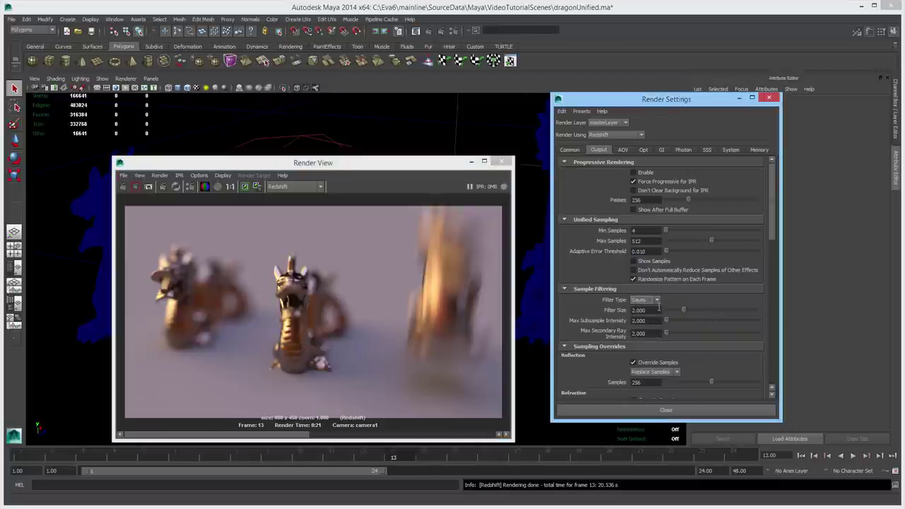
pyautogui.doubleClick(633, 310)
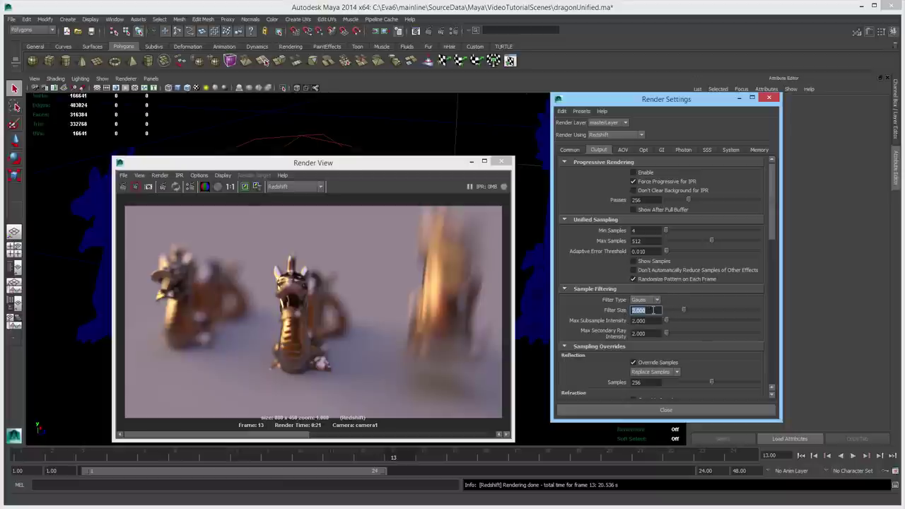
pyautogui.click(652, 300)
pyautogui.click(645, 328)
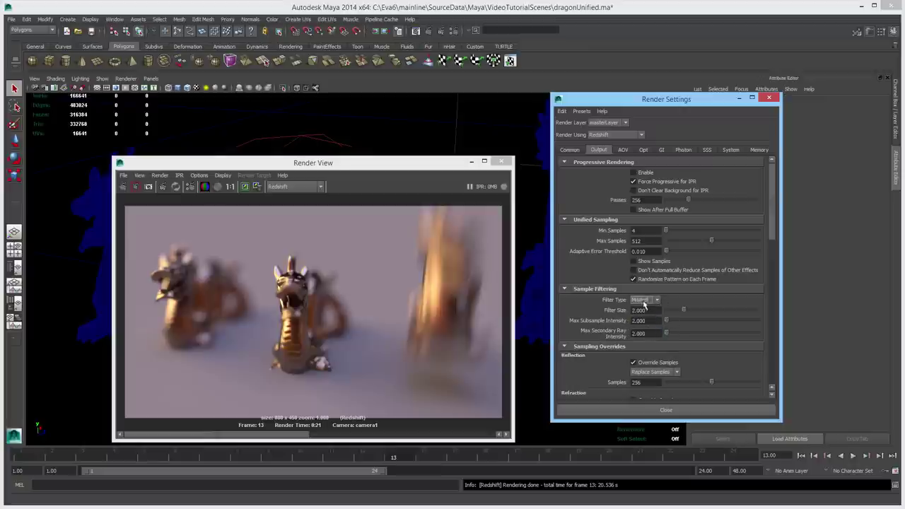
pyautogui.moveTo(659, 310); pyautogui.dragTo(628, 311)
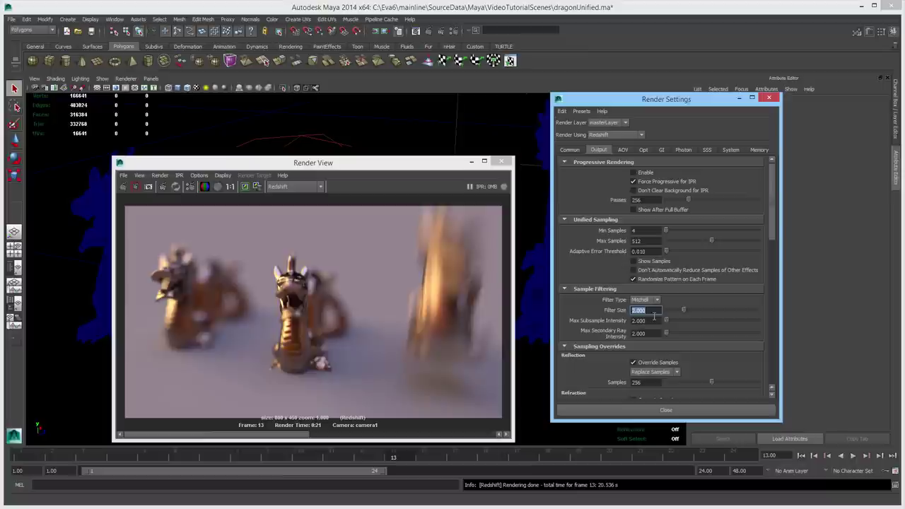
pyautogui.write('5')
pyautogui.press('Tab')
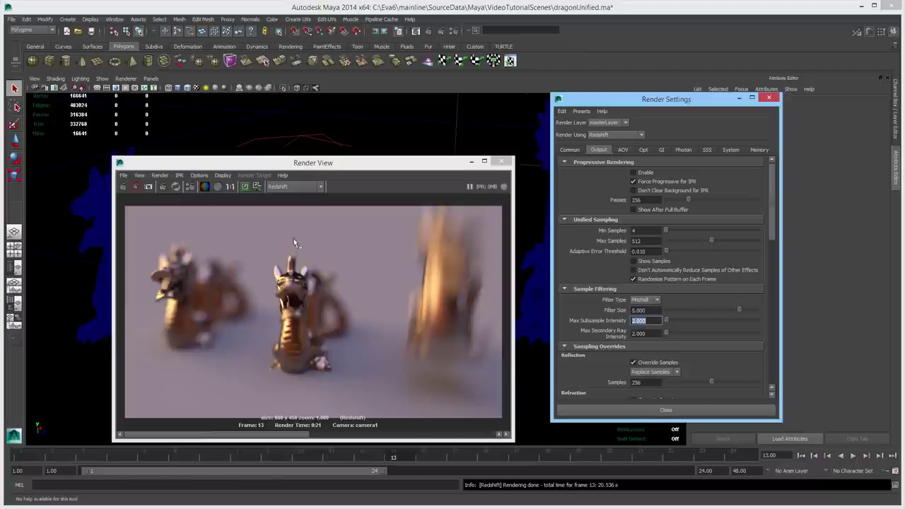
pyautogui.click(124, 186)
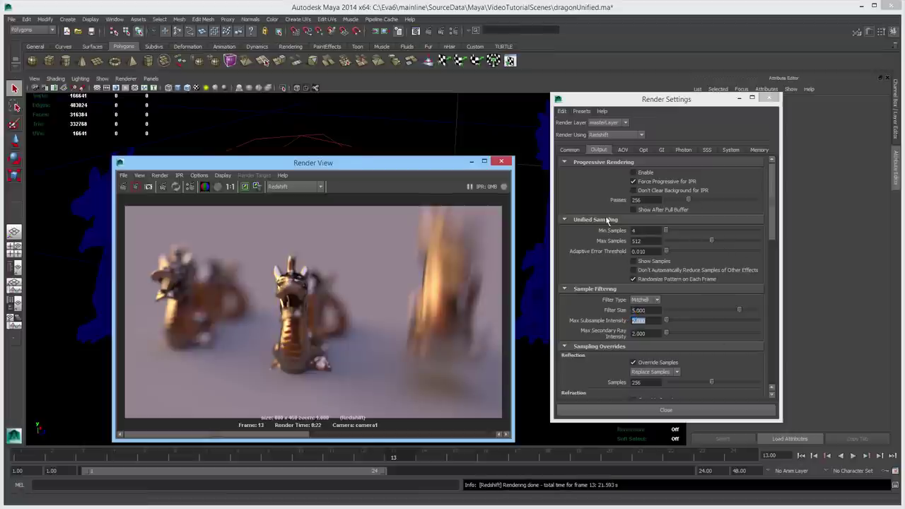
# Close the render view and render settings, and start a new scene without saving the changes to dragonUnified.ma
pyautogui.click(777, 230)
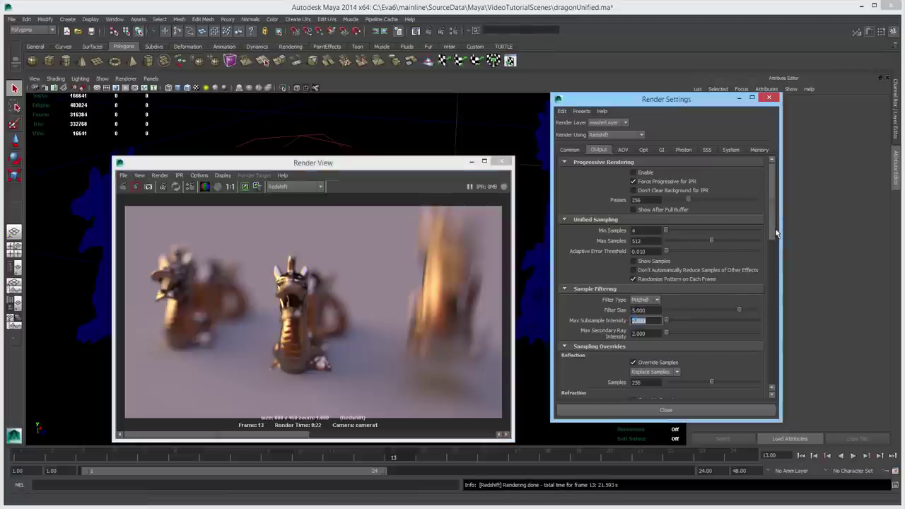
pyautogui.scroll(-2, 774, 228)
pyautogui.moveTo(775, 228); pyautogui.dragTo(771, 269)
pyautogui.click(502, 162)
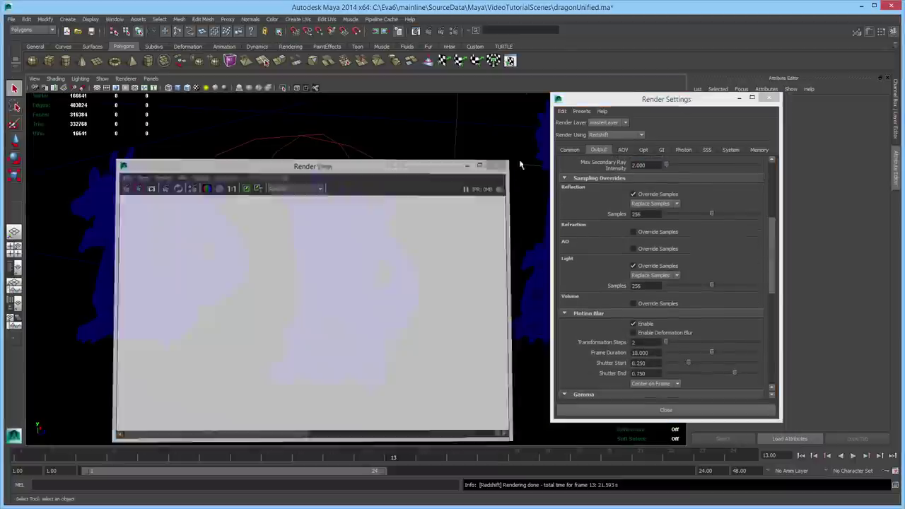
pyautogui.click(770, 97)
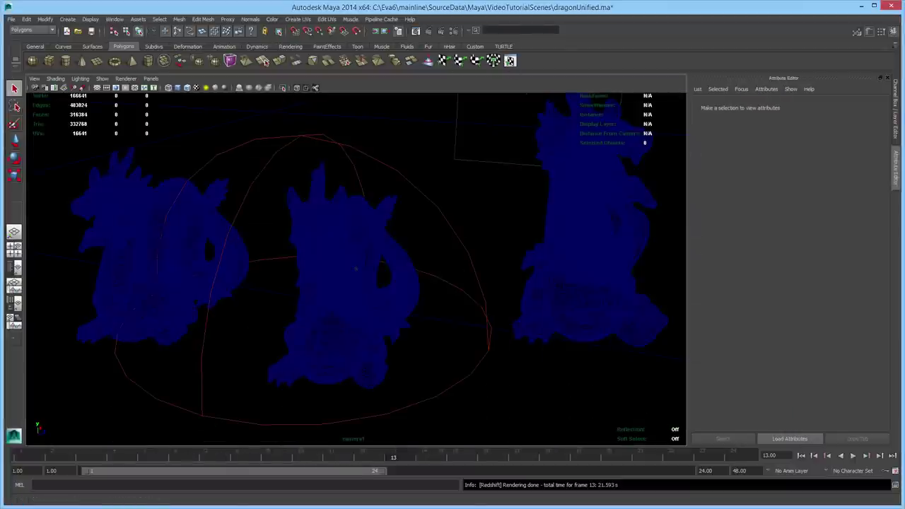
pyautogui.click(12, 19)
pyautogui.click(28, 32)
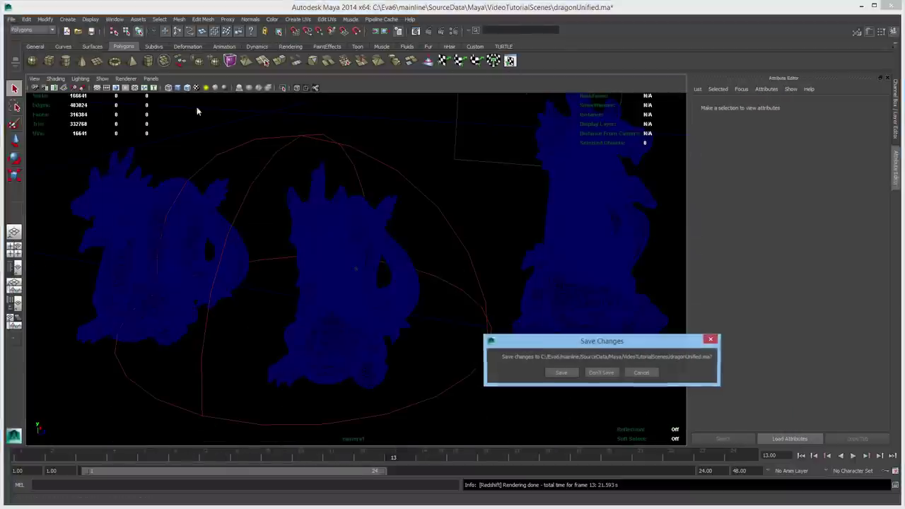
pyautogui.click(601, 373)
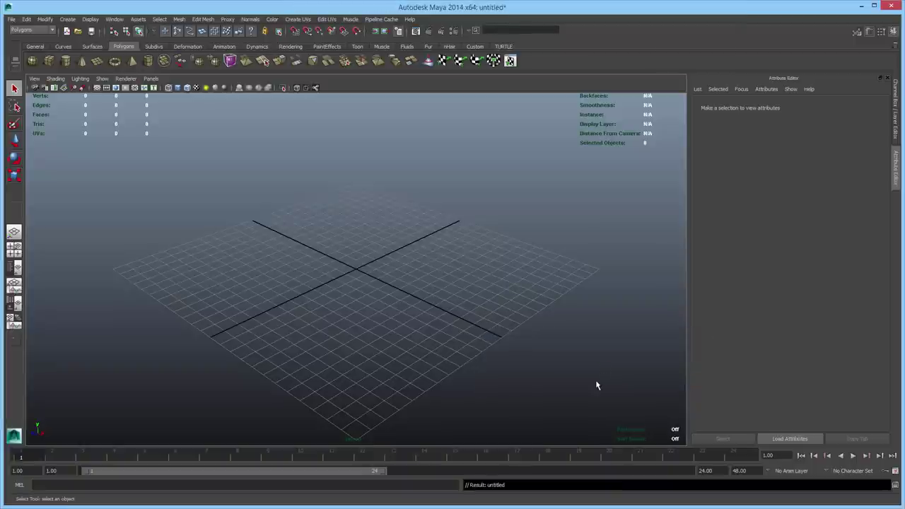
# Open the scene dragonSampleOverrides.ma from the VideoTutorialScenes folder
pyautogui.click(11, 19)
pyautogui.click(32, 42)
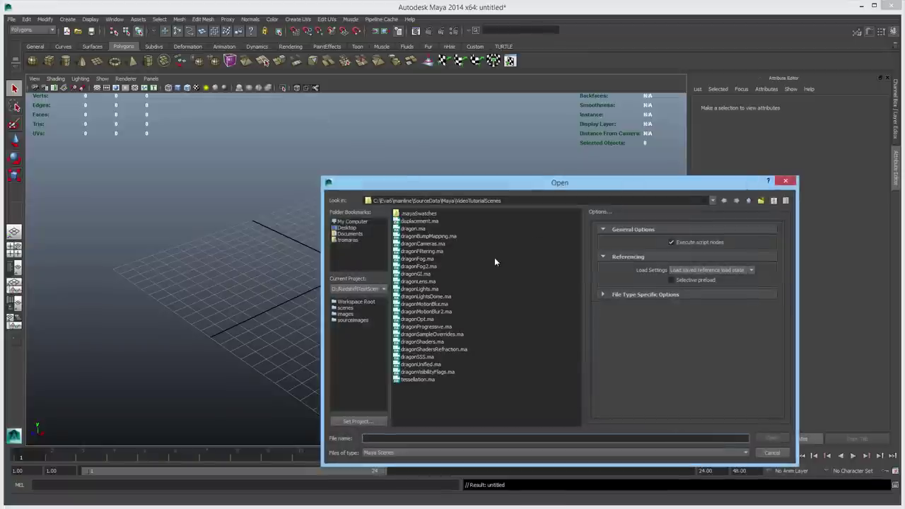
pyautogui.doubleClick(433, 333)
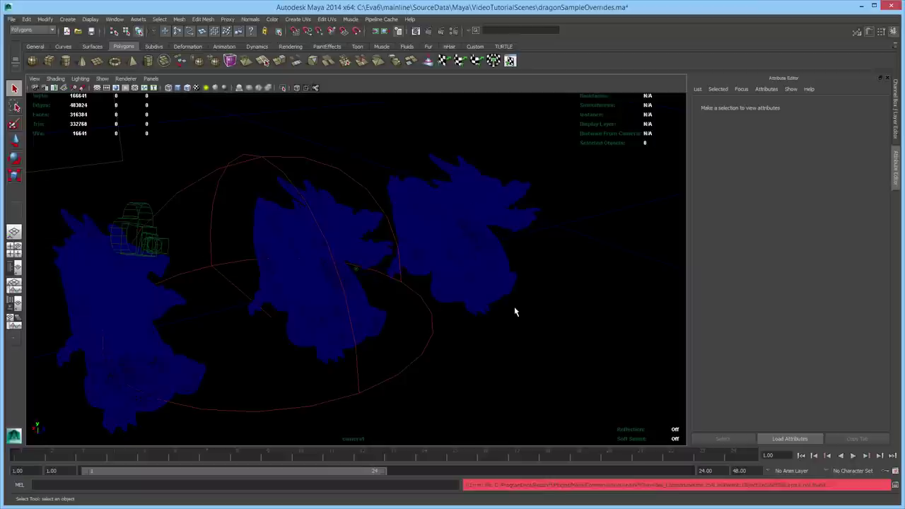
# Show the Sampling Overrides in the Redshift output settings and render frame 1 with no overrides enabled
pyautogui.click(462, 35)
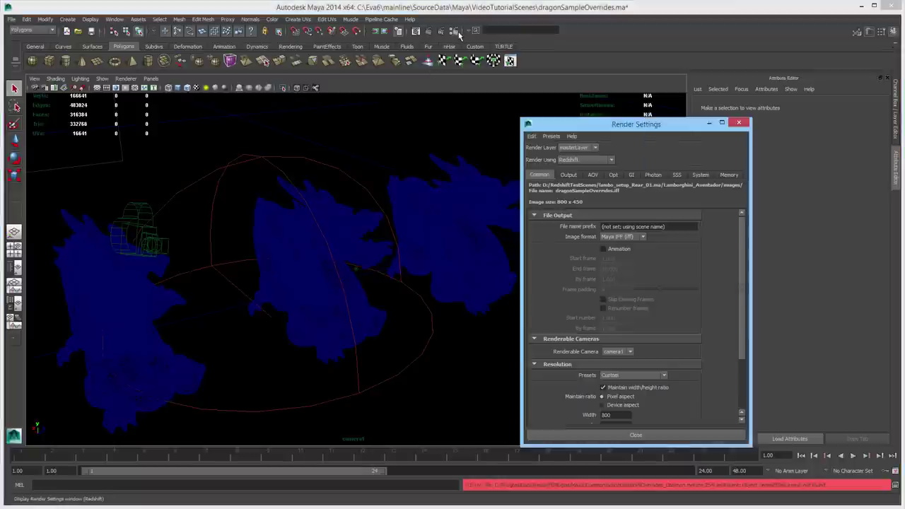
pyautogui.click(570, 177)
pyautogui.scroll(-5, 745, 261)
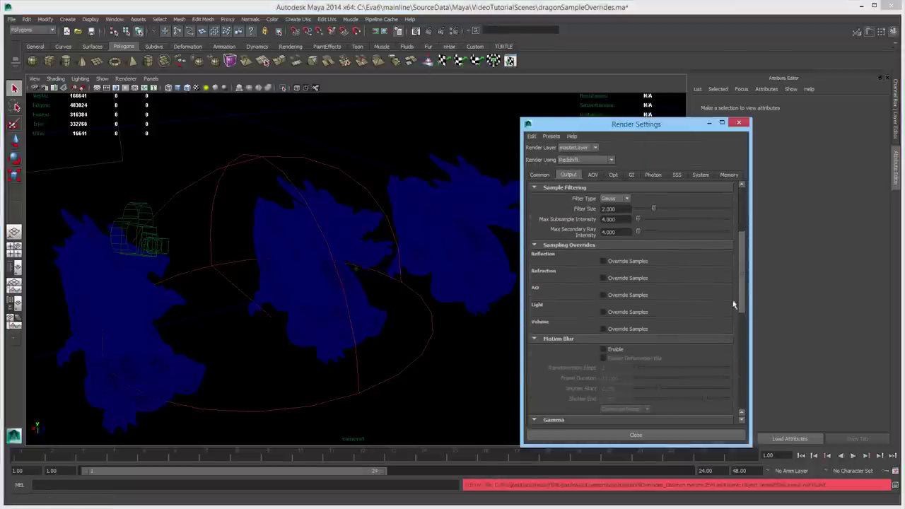
pyautogui.click(428, 31)
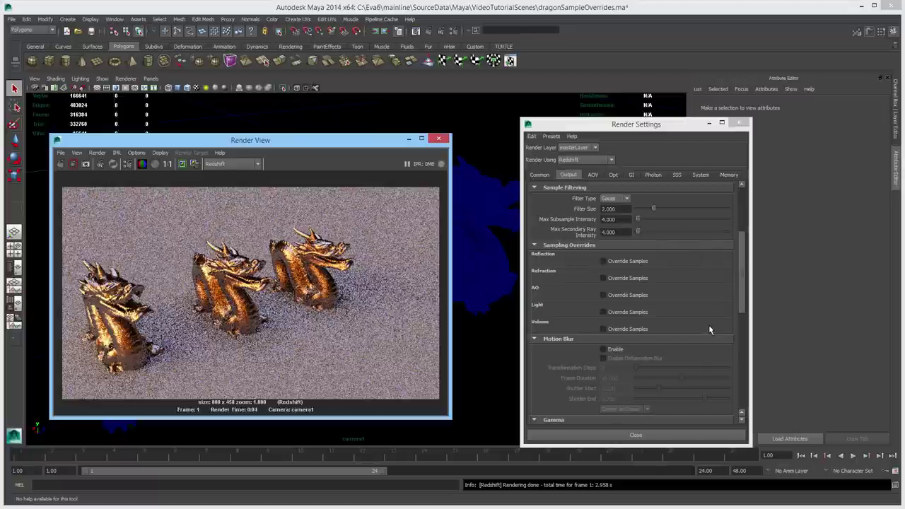
# Turn on the reflection sample override and set it to Scale Samples with a Samples Scale of 10
pyautogui.click(625, 264)
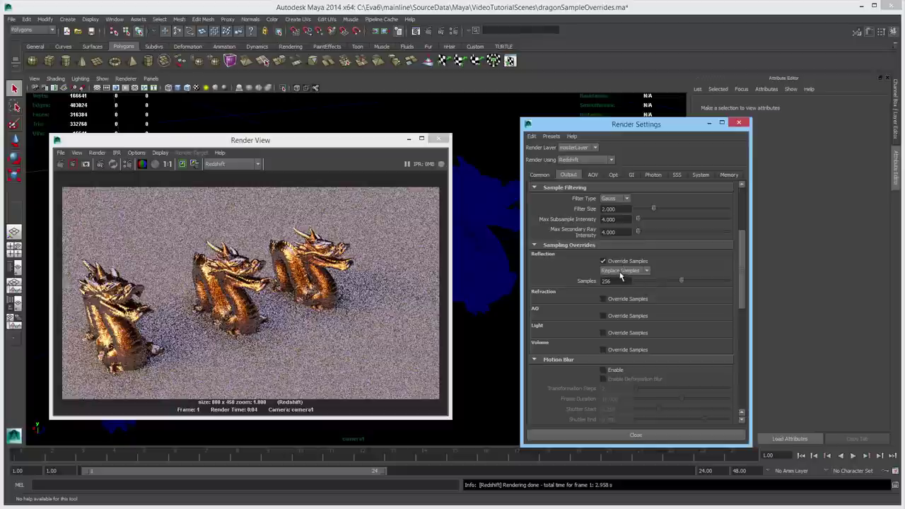
pyautogui.click(646, 272)
pyautogui.click(640, 281)
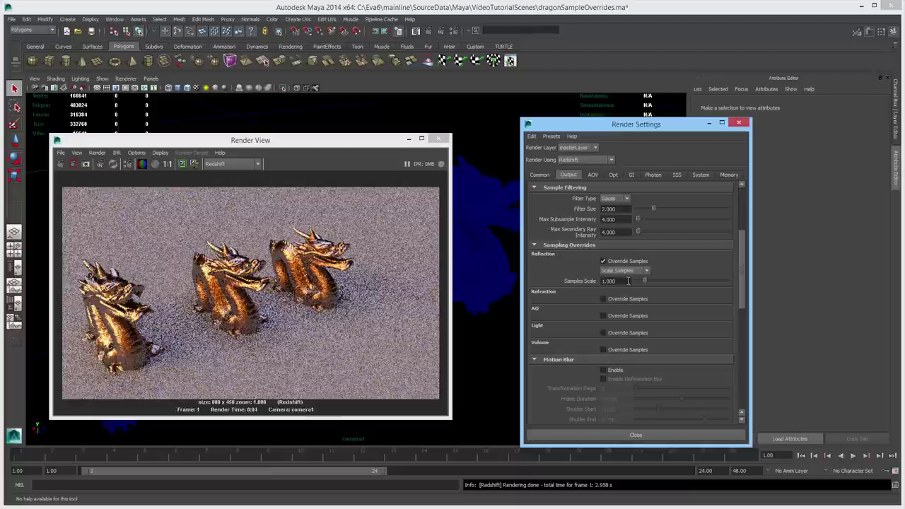
pyautogui.moveTo(628, 281); pyautogui.dragTo(547, 278)
pyautogui.write('10')
pyautogui.press('Tab')
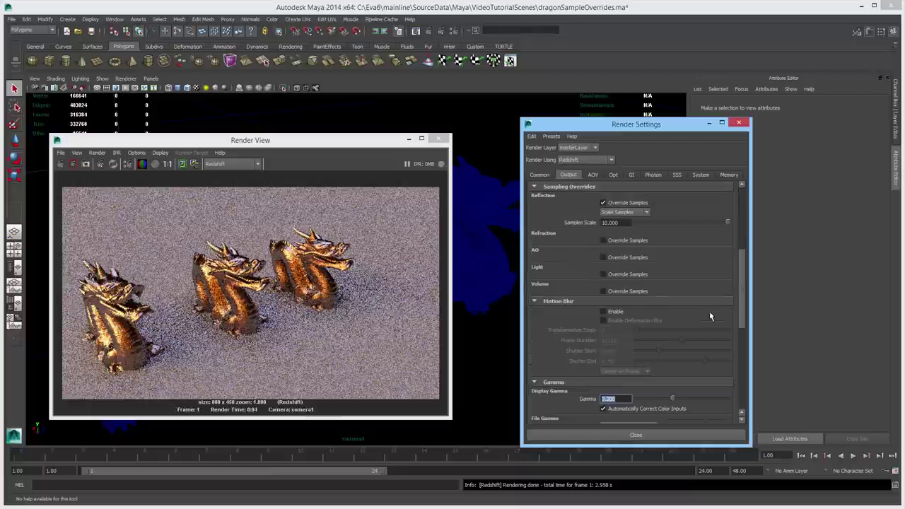
# Switch the reflection override to Replace Samples at 256, and render the frame in a slightly enlarged render view
pyautogui.moveTo(742, 283); pyautogui.dragTo(741, 267)
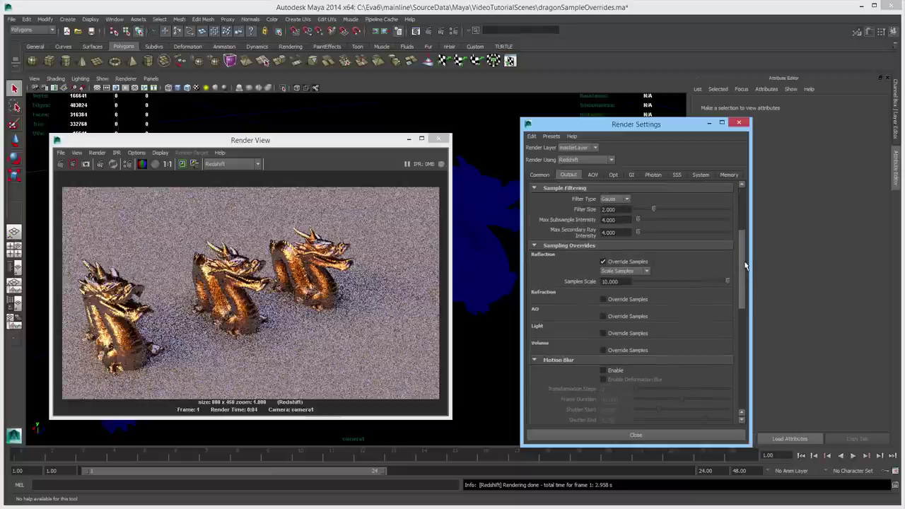
pyautogui.click(636, 272)
pyautogui.click(620, 281)
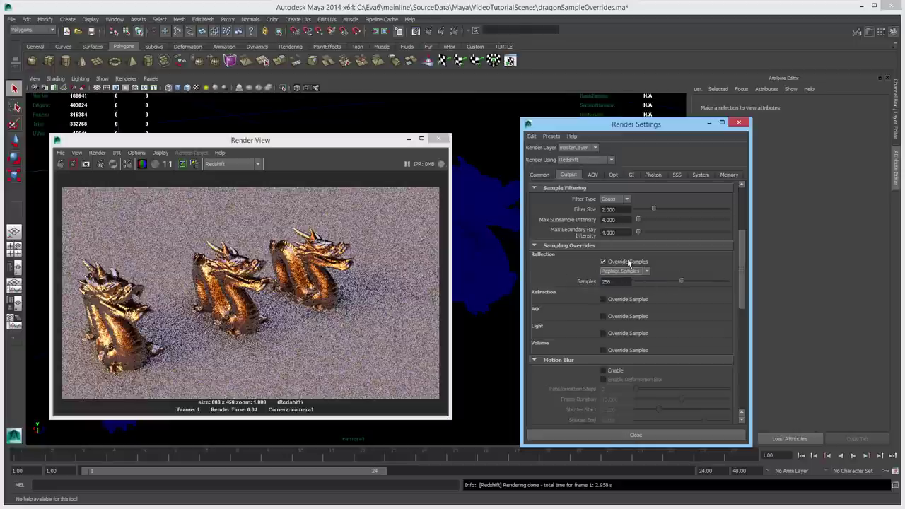
pyautogui.scroll(-1, 736, 268)
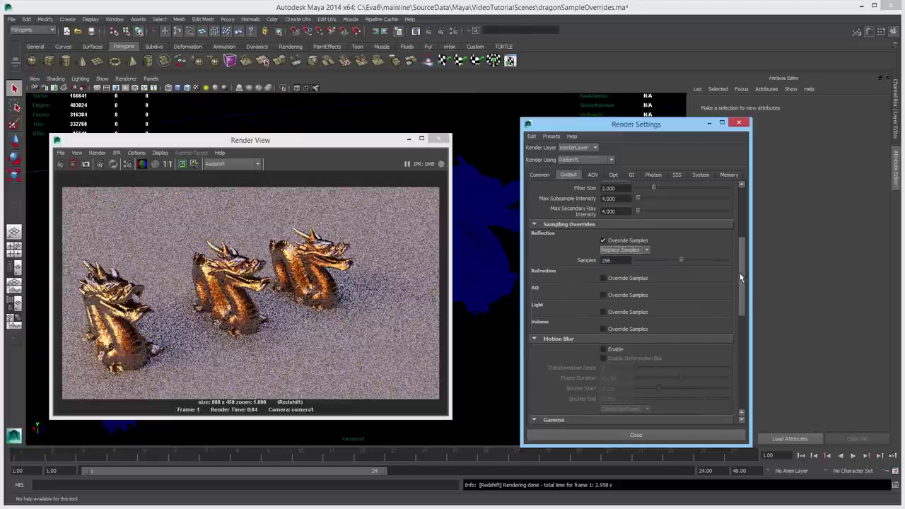
pyautogui.click(60, 166)
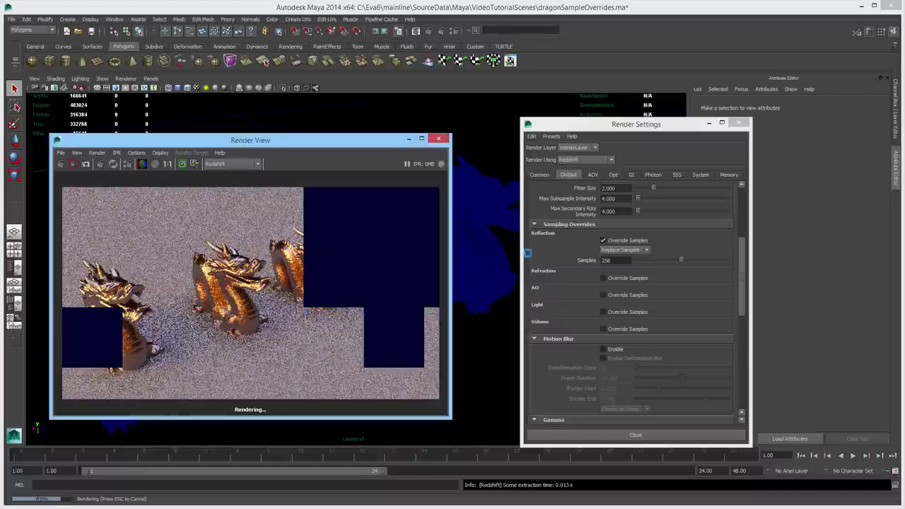
pyautogui.scroll(-1, 347, 325)
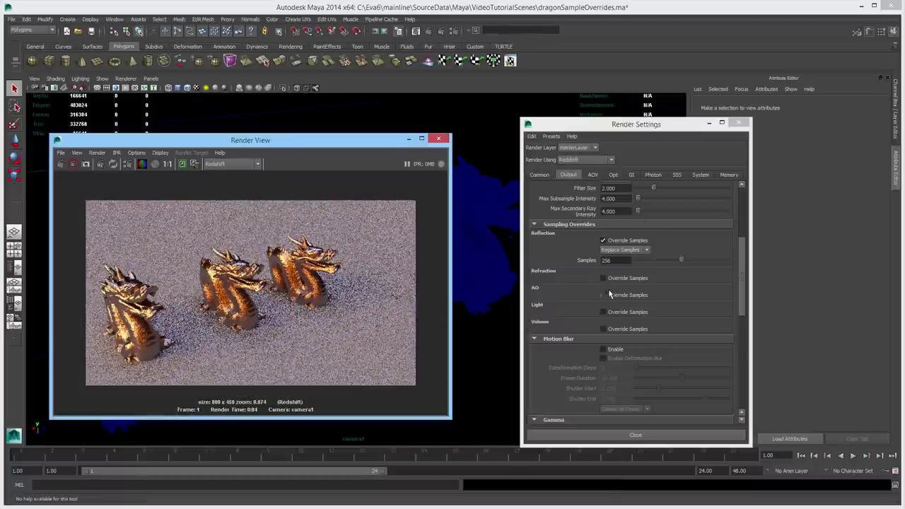
pyautogui.moveTo(454, 421); pyautogui.dragTo(464, 433)
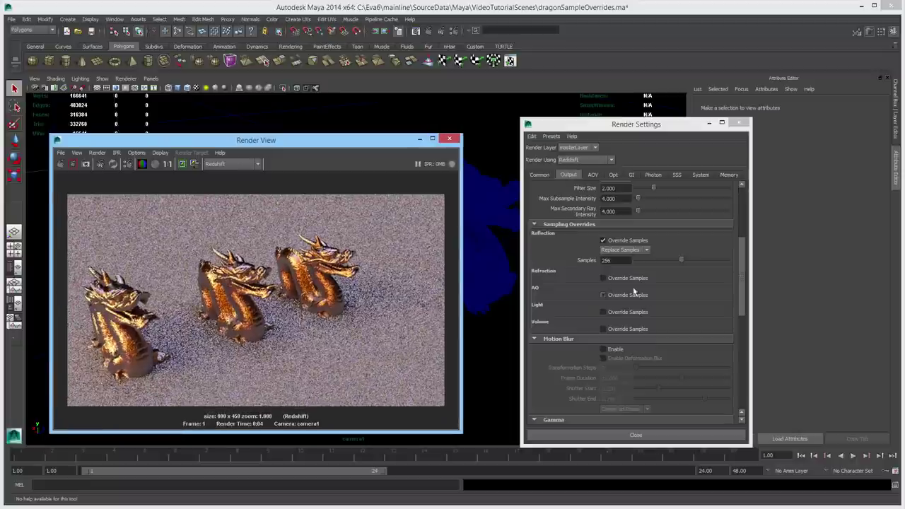
# Turn on the refraction, AO and light overrides one by one with Replace Samples at 256, rendering after each
pyautogui.click(613, 279)
pyautogui.click(73, 165)
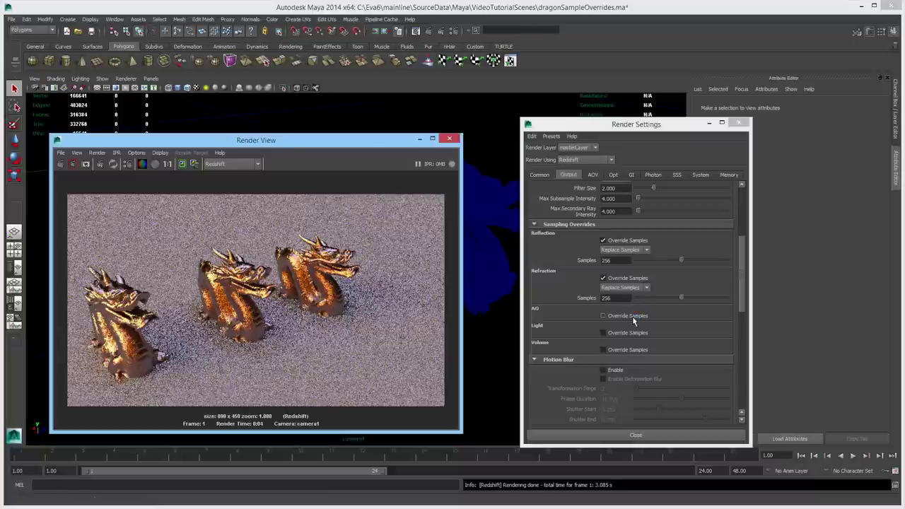
pyautogui.click(605, 315)
pyautogui.click(60, 165)
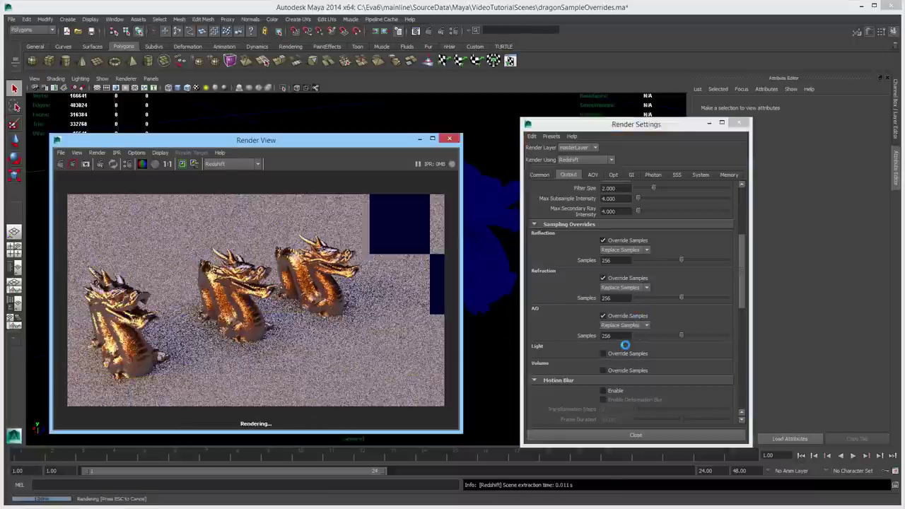
pyautogui.click(626, 354)
pyautogui.click(61, 164)
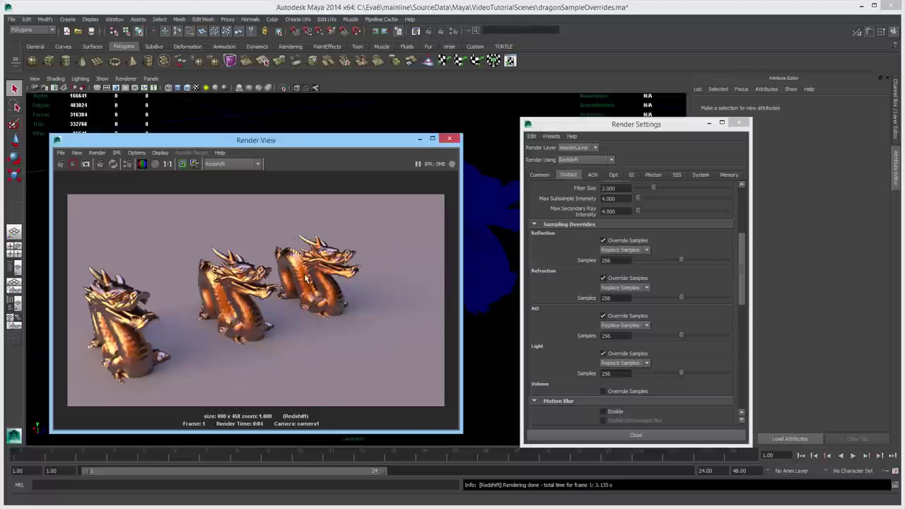
# Turn on the volume override with Replace Samples at 256, render the frame again and close the render settings
pyautogui.moveTo(742, 302); pyautogui.dragTo(742, 330)
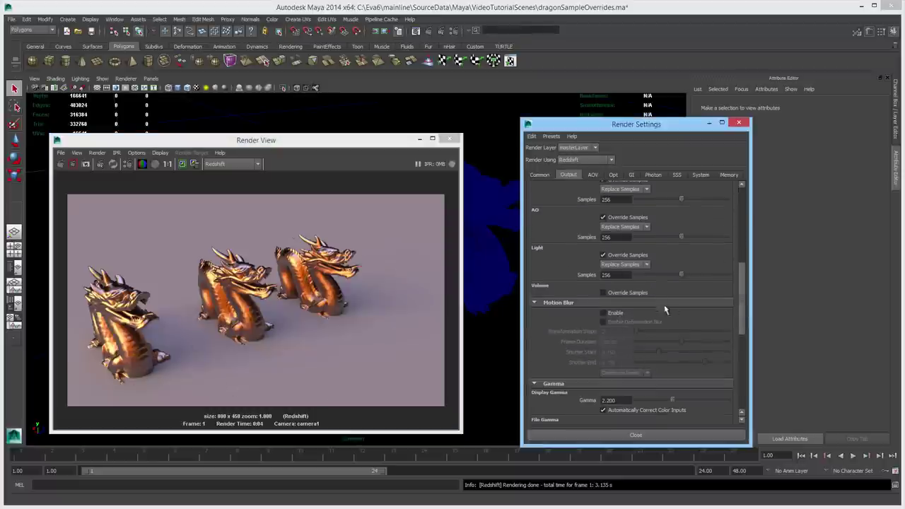
pyautogui.click(60, 164)
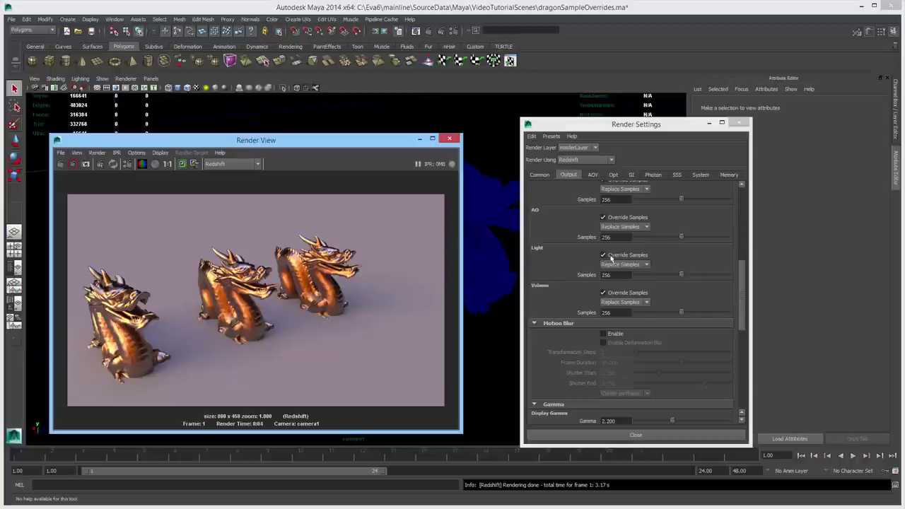
pyautogui.moveTo(741, 306); pyautogui.dragTo(740, 290)
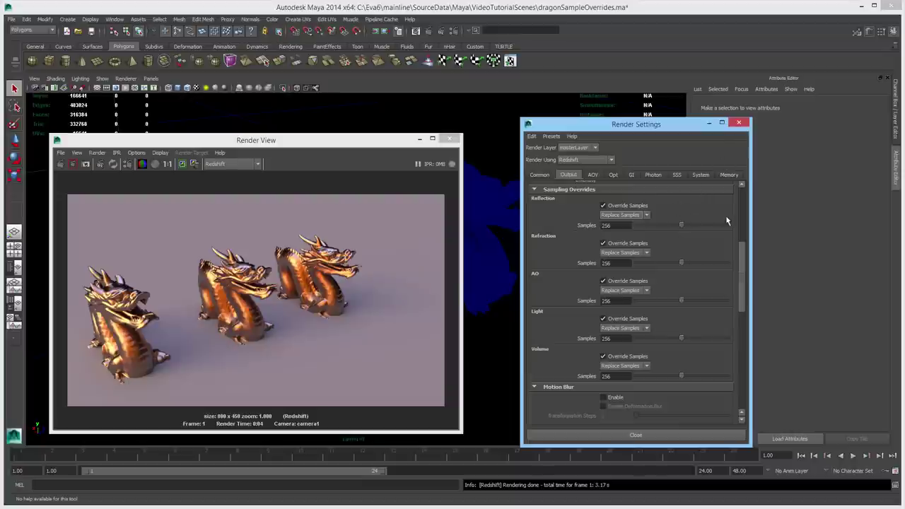
pyautogui.click(740, 123)
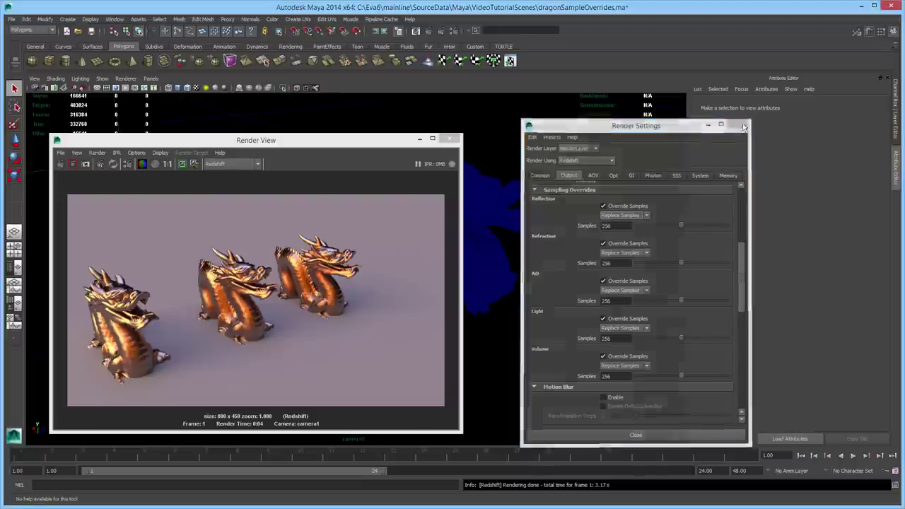
# Close the render view and start a new scene, discarding the changes to the sample overrides scene
pyautogui.click(448, 138)
pyautogui.click(10, 19)
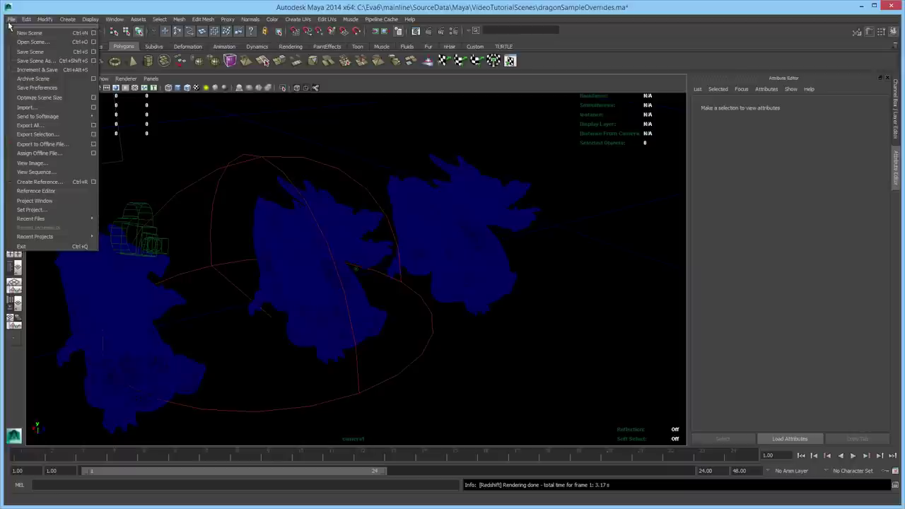
pyautogui.click(39, 34)
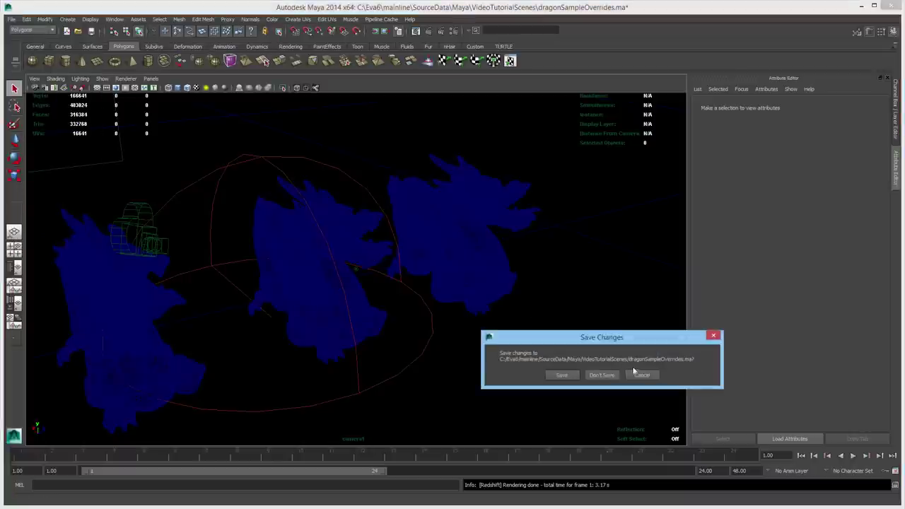
pyautogui.click(601, 376)
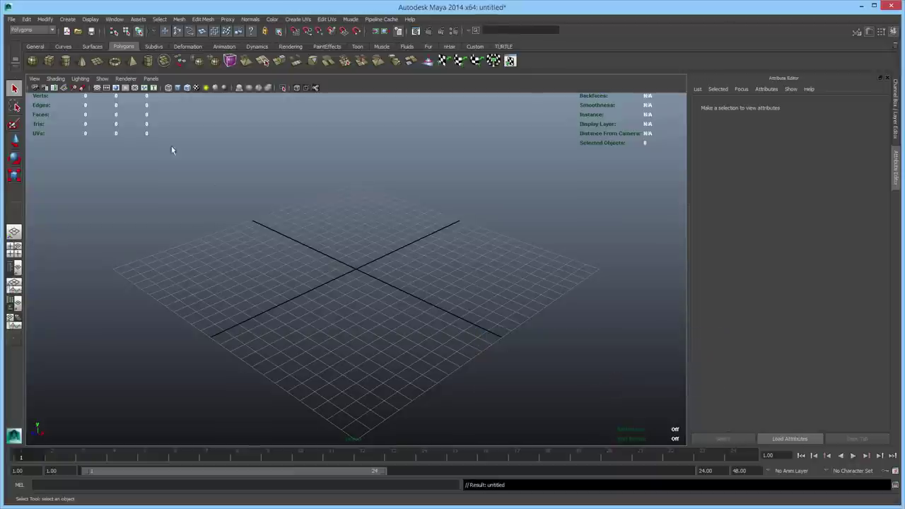
# Open the recent scene dragonMotionBlur2.ma
pyautogui.click(11, 20)
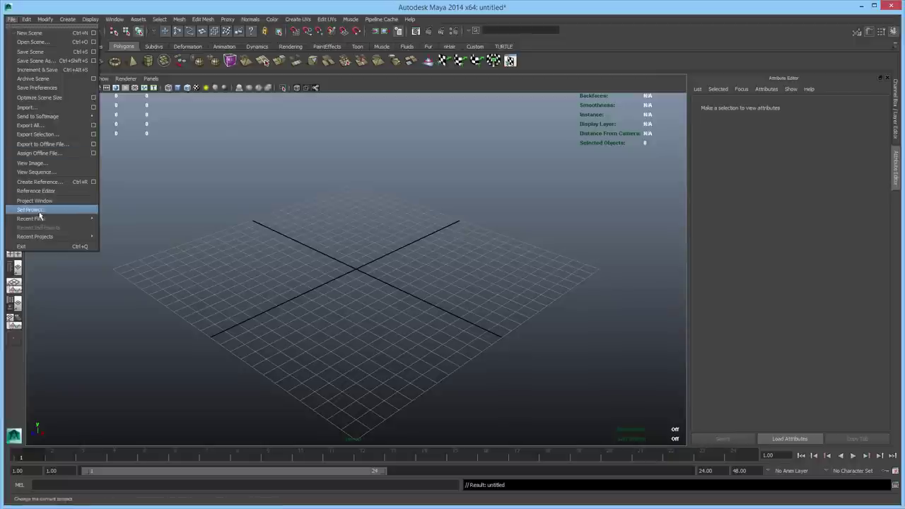
pyautogui.moveTo(86, 220)
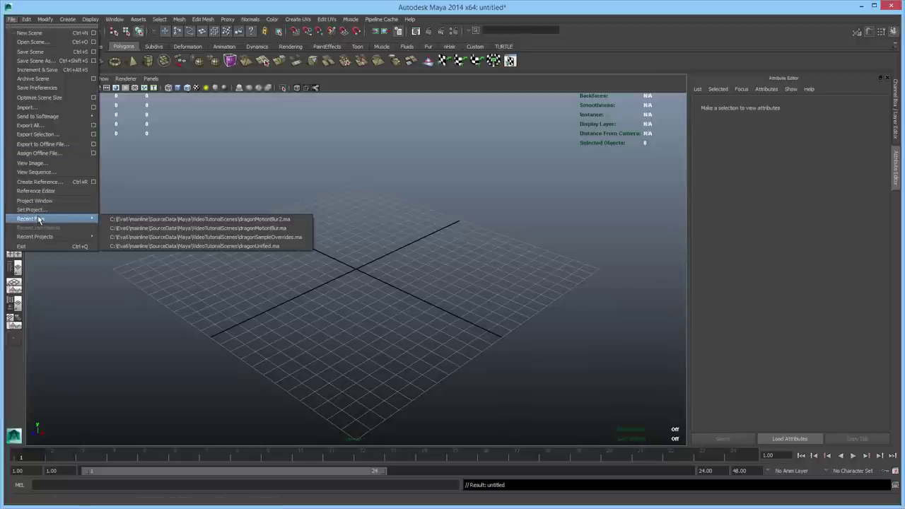
pyautogui.click(152, 219)
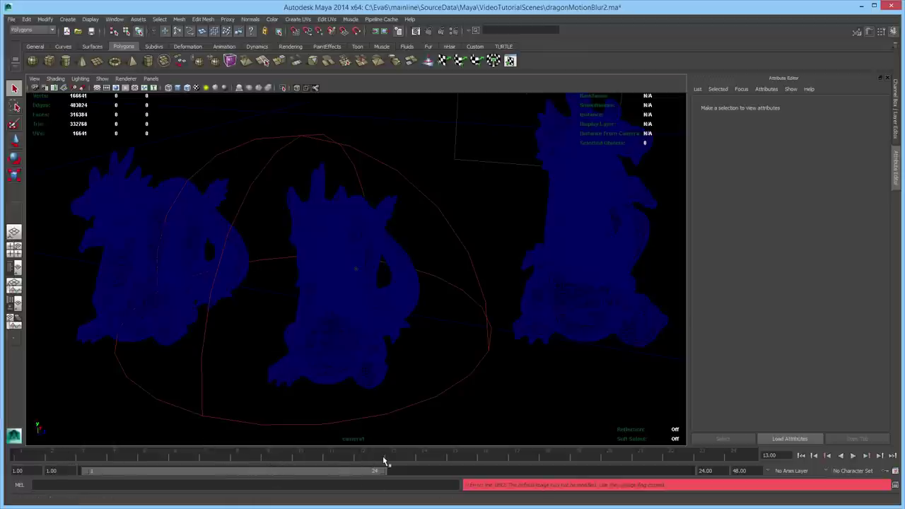
# Play the dragon animation, stop it at frame 13 and start an IPR render
pyautogui.hotkey('alt', 'v')
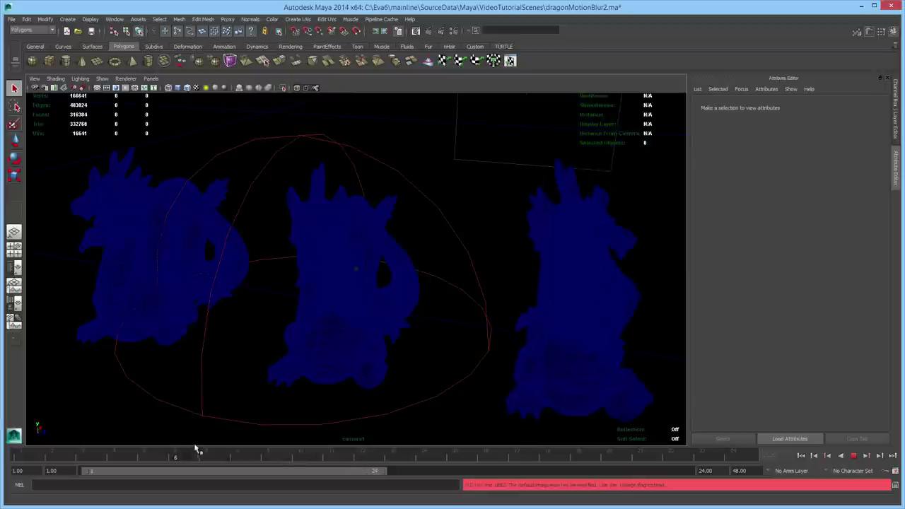
pyautogui.press('Escape')
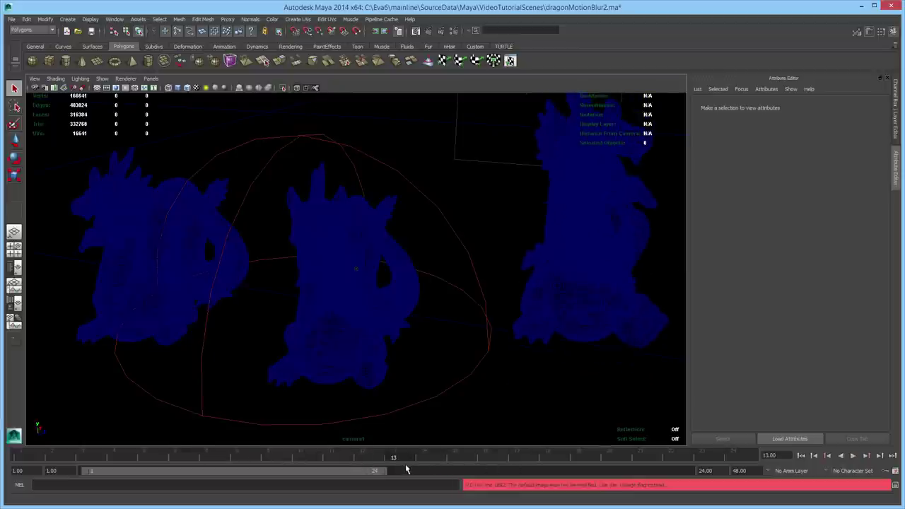
pyautogui.click(437, 33)
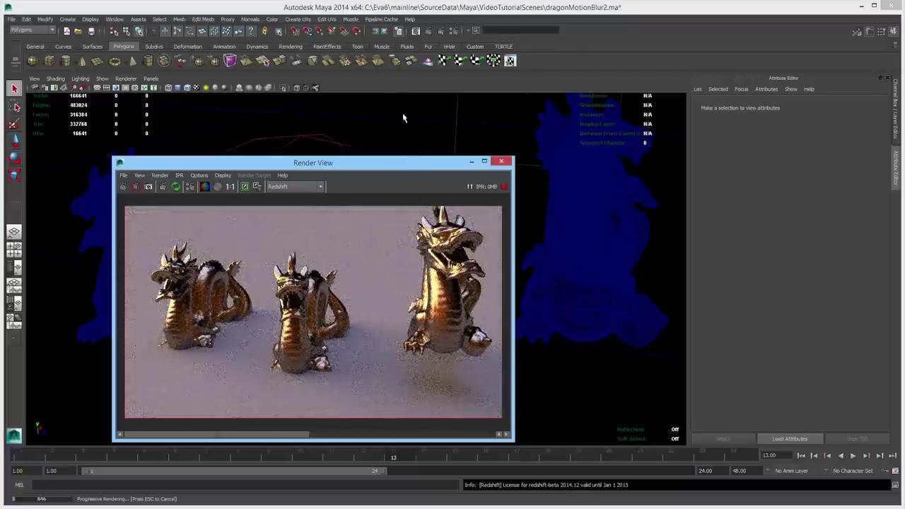
# Enable motion blur in the Redshift output settings and turn off deformation blur
pyautogui.click(453, 31)
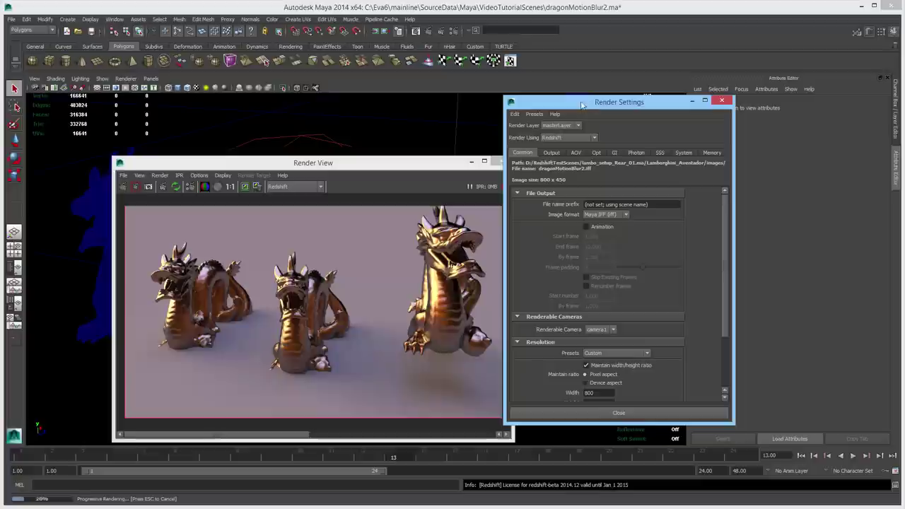
pyautogui.moveTo(582, 105); pyautogui.dragTo(664, 105)
pyautogui.click(633, 152)
pyautogui.moveTo(809, 227); pyautogui.dragTo(808, 311)
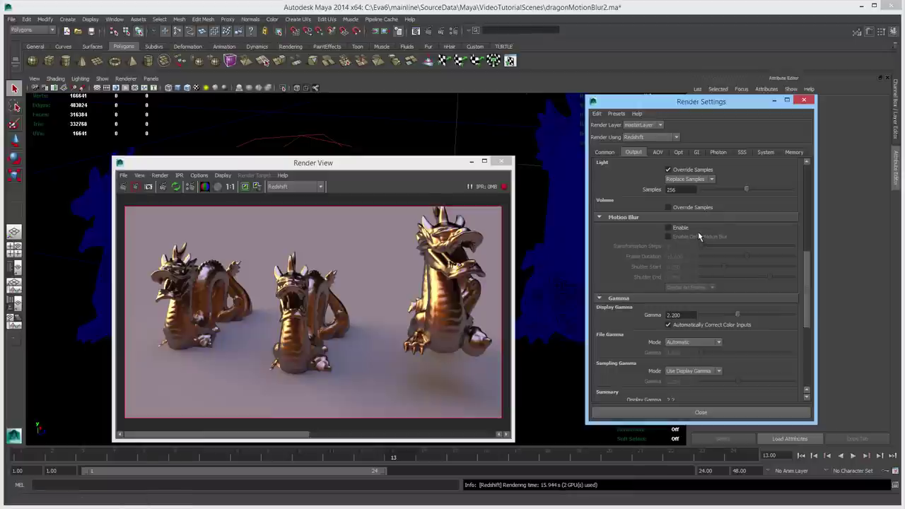
pyautogui.click(669, 228)
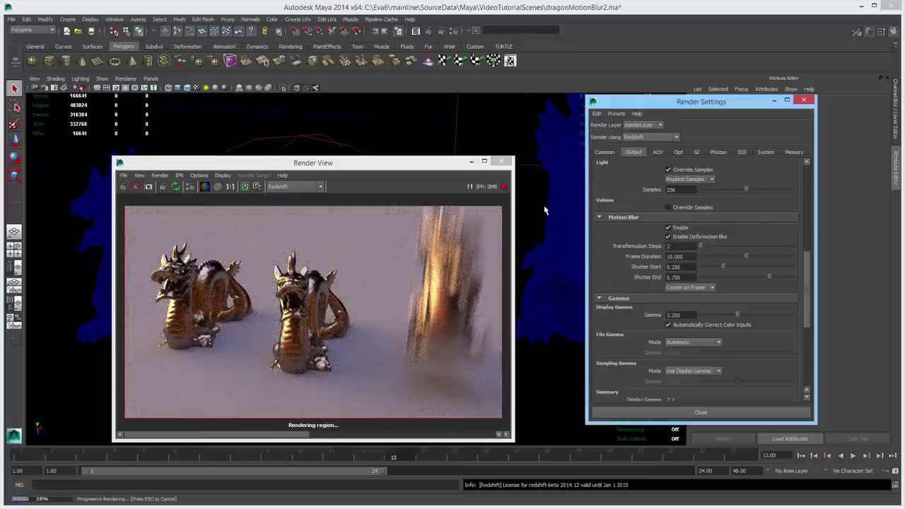
pyautogui.click(668, 236)
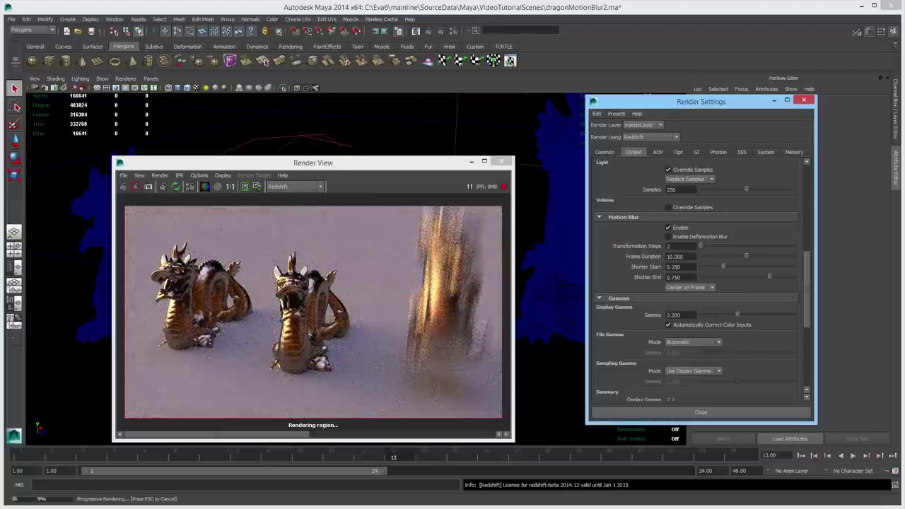
# Set the motion blur Frame Duration to 1 and update the IPR render
pyautogui.doubleClick(669, 246)
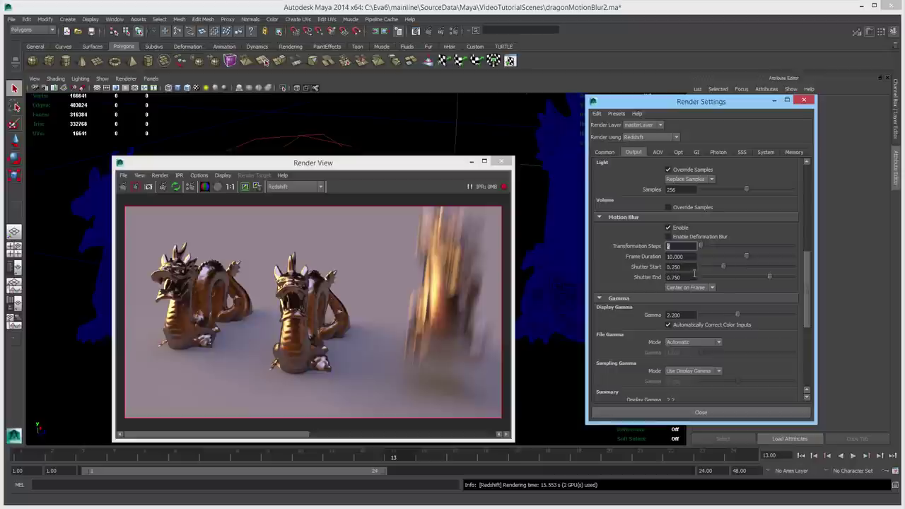
pyautogui.click(693, 257)
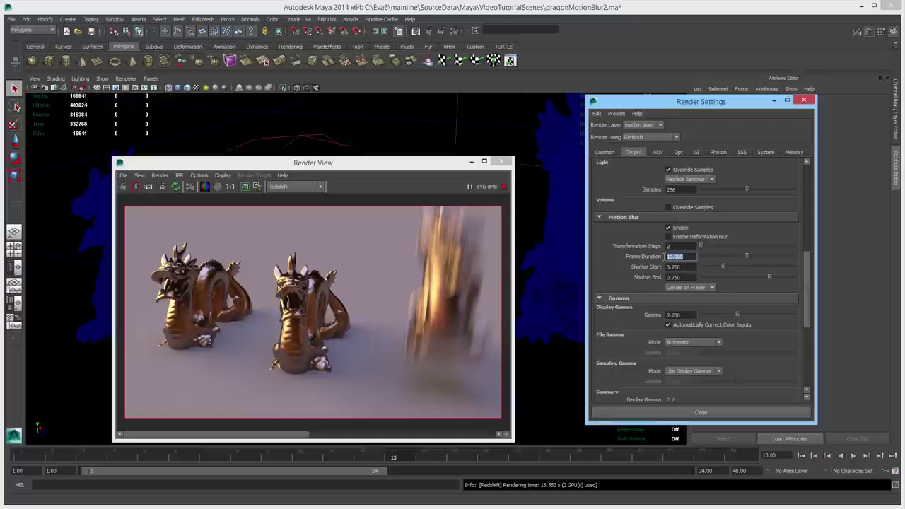
pyautogui.click(692, 257)
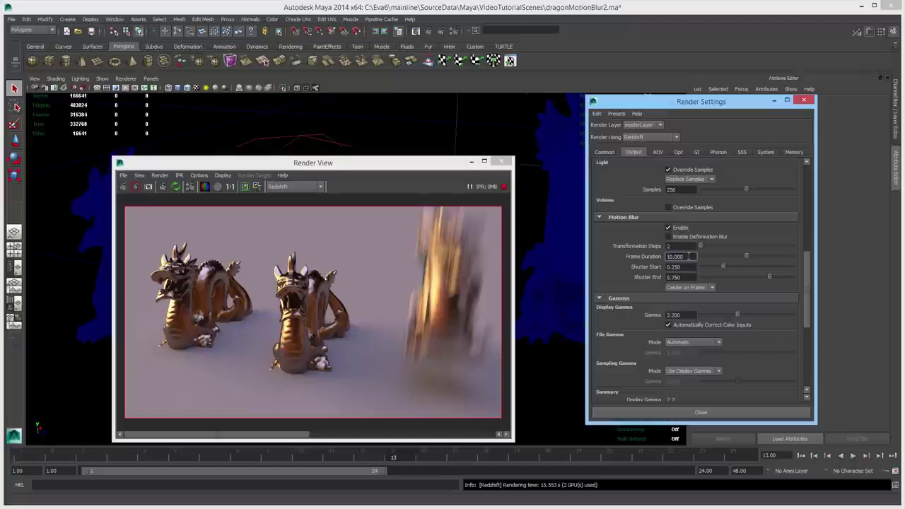
pyautogui.moveTo(693, 256); pyautogui.dragTo(666, 257)
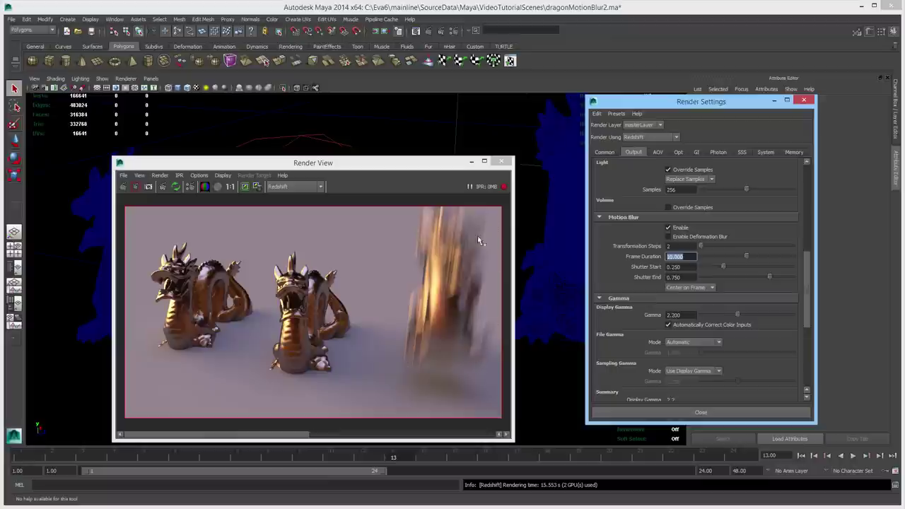
pyautogui.write('1')
pyautogui.press('Tab')
pyautogui.click(257, 187)
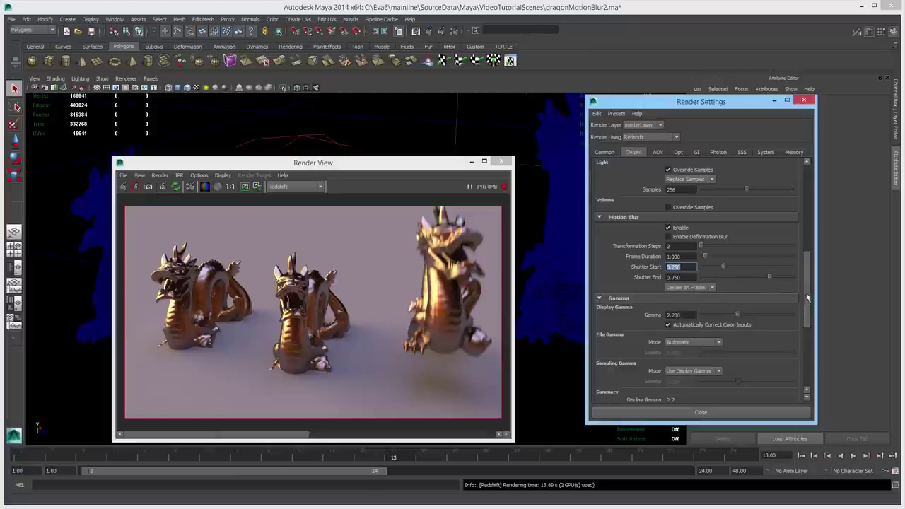
# Enter 2.2 as the display gamma in the Redshift output settings
pyautogui.scroll(-5, 789, 318)
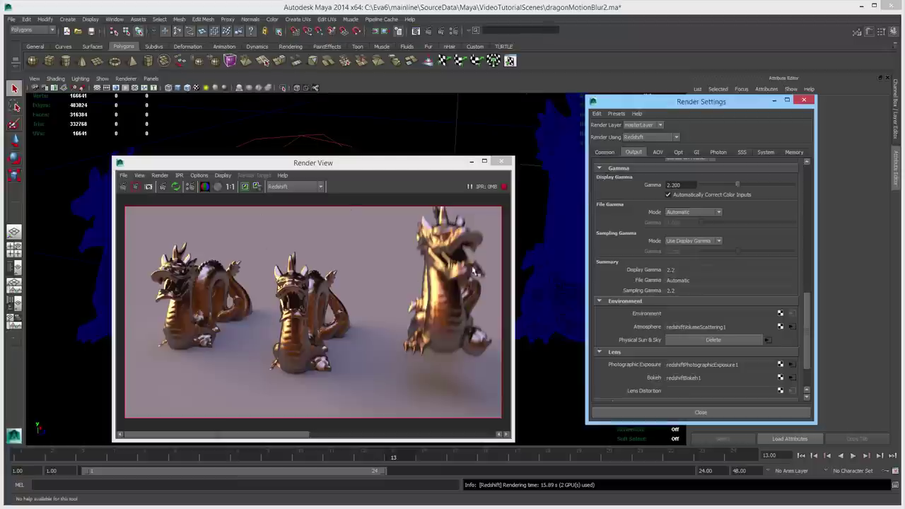
pyautogui.doubleClick(676, 185)
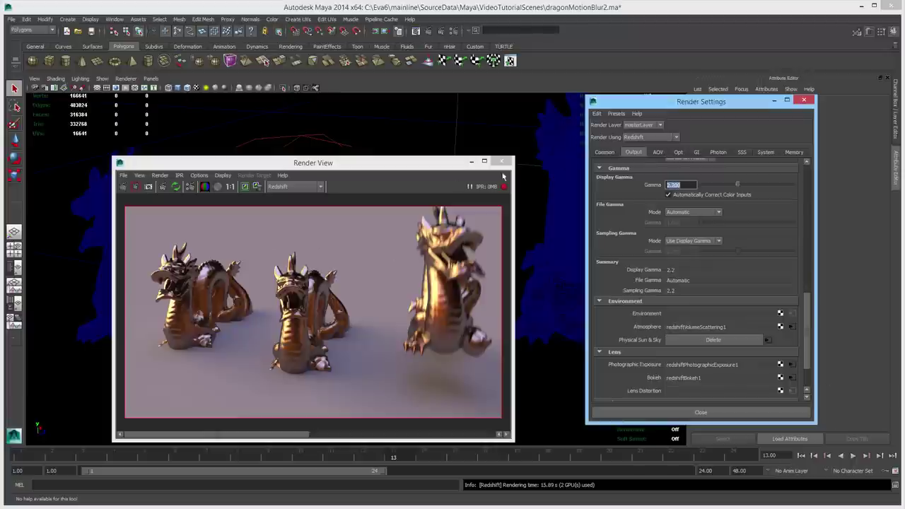
pyautogui.write('2,200')
pyautogui.press('Return')
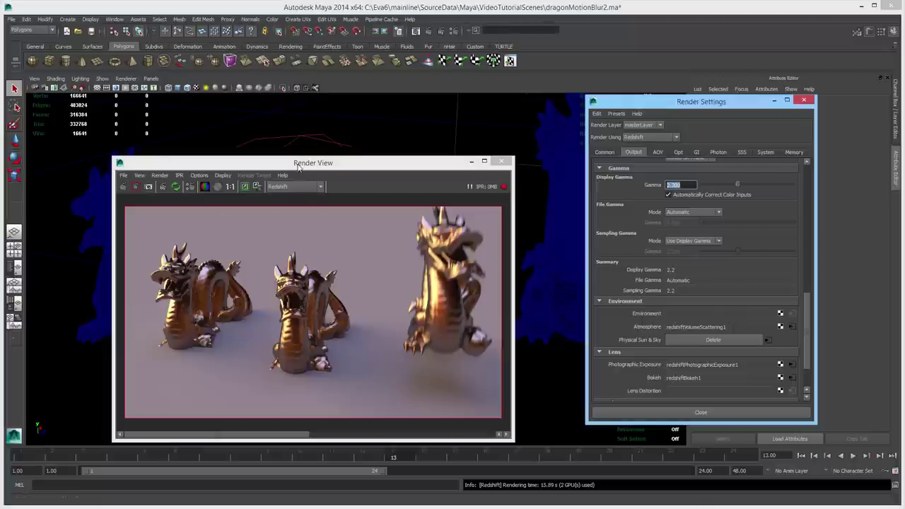
# Open the render view's color management attributes and uncover them to compare the color profiles with the Redshift gamma settings
pyautogui.click(223, 175)
pyautogui.click(247, 263)
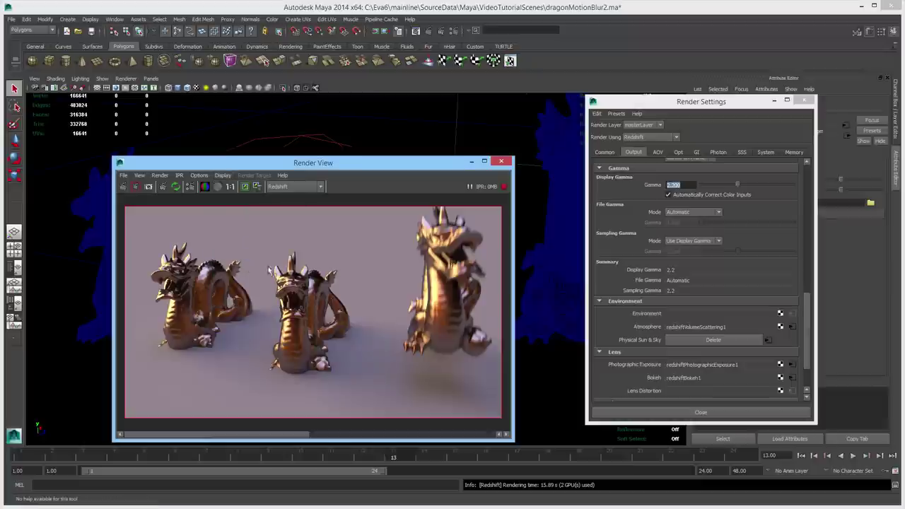
pyautogui.moveTo(686, 104); pyautogui.dragTo(521, 115)
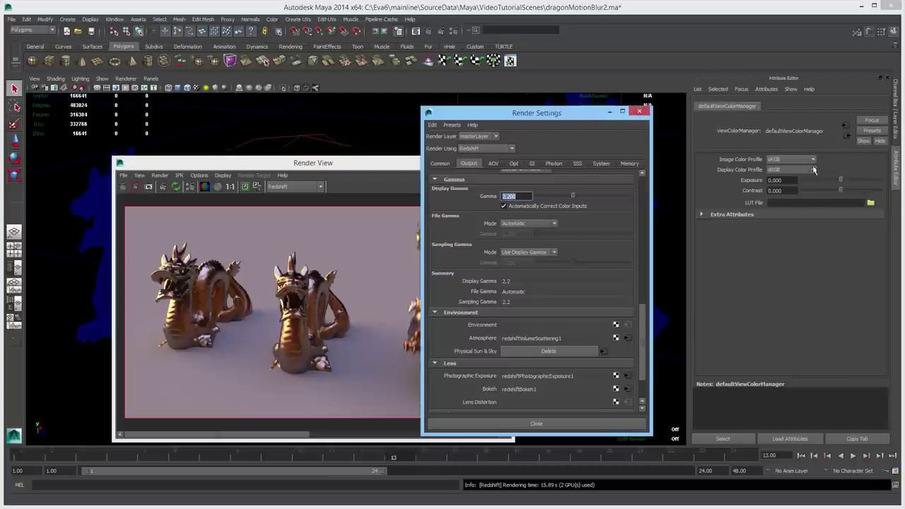
pyautogui.click(377, 177)
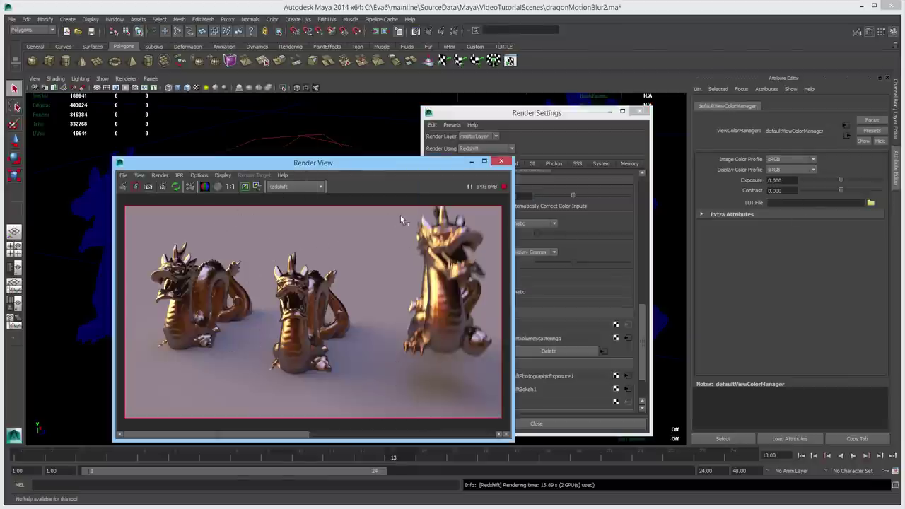
pyautogui.click(584, 118)
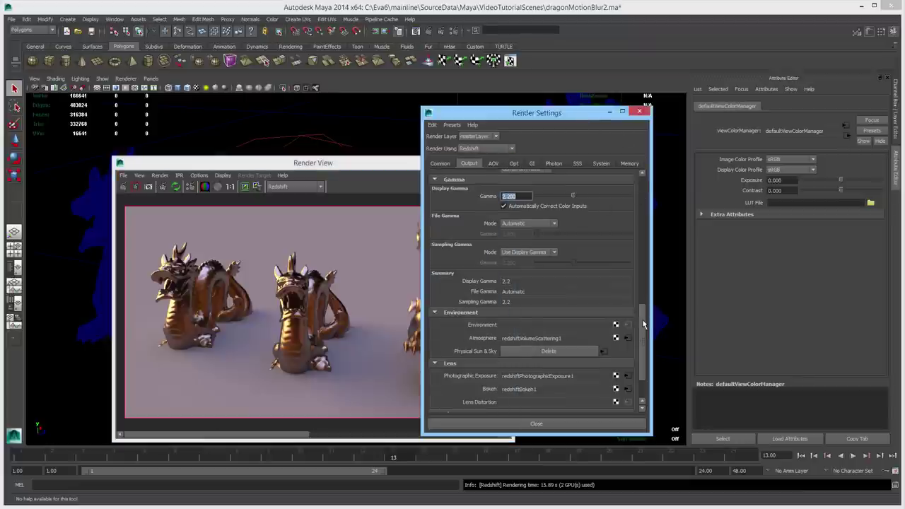
pyautogui.scroll(1, 640, 322)
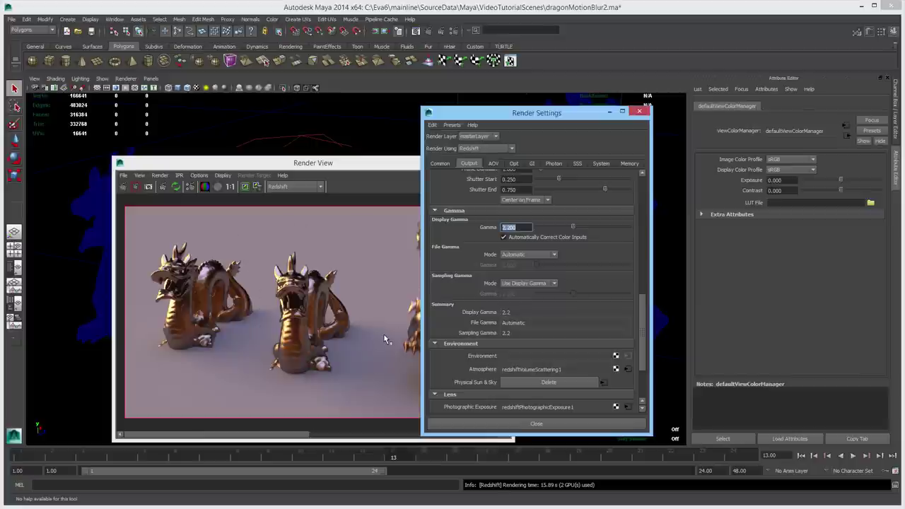
# Set the render view's image color profile to Linear sRGB and render frame 13 again
pyautogui.click(791, 159)
pyautogui.click(785, 170)
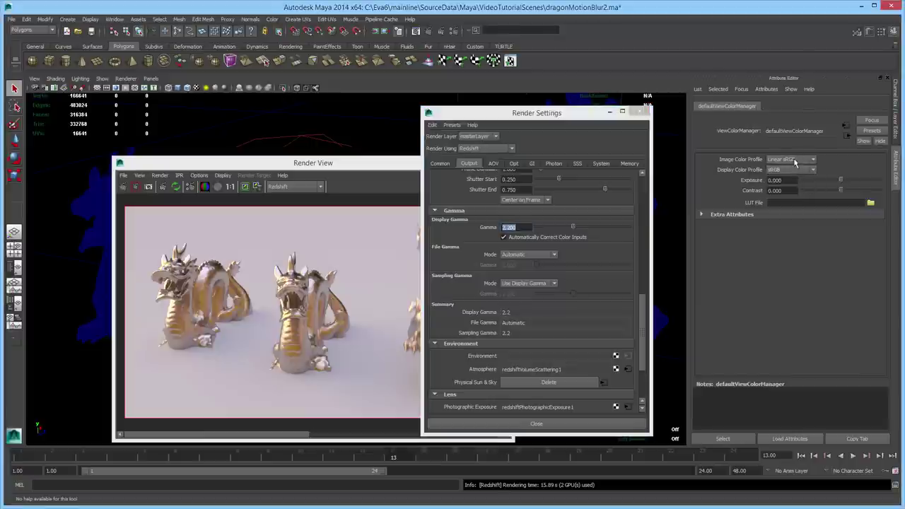
pyautogui.click(585, 218)
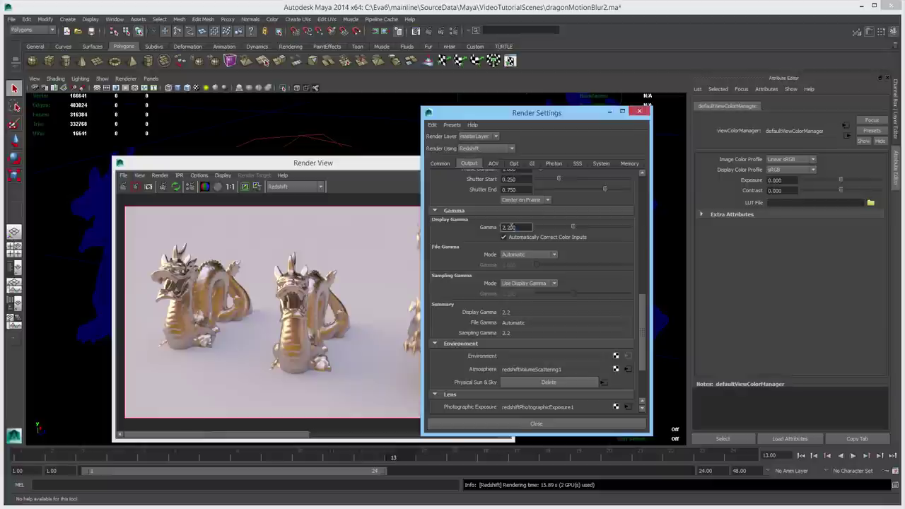
pyautogui.click(521, 228)
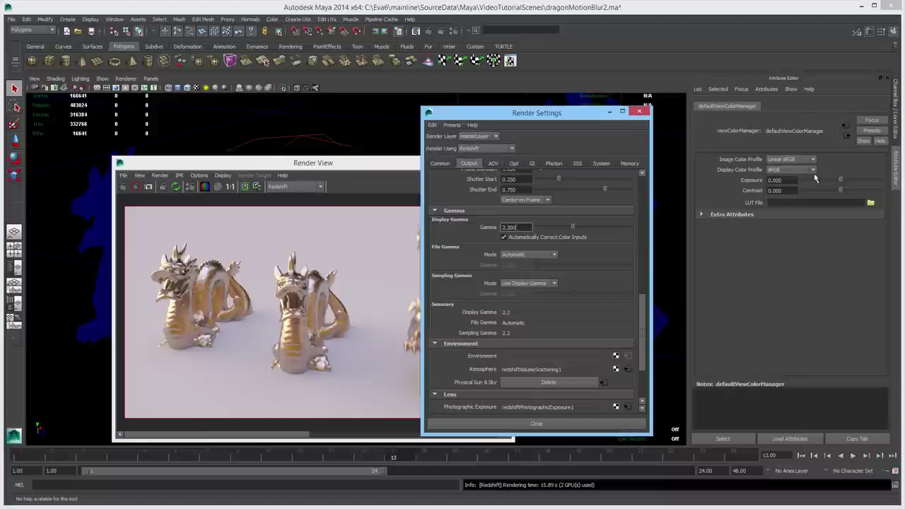
pyautogui.click(123, 186)
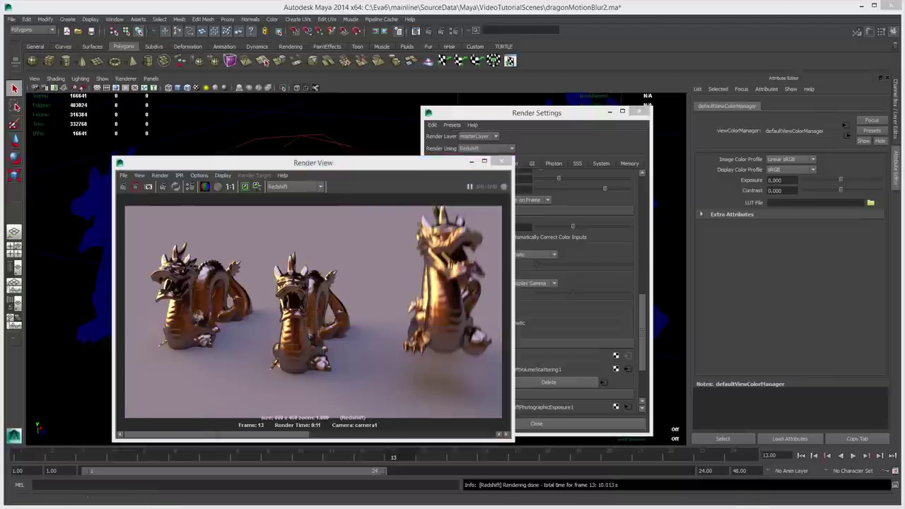
# Close the render settings and render view, and start a new scene without saving the motion blur scene
pyautogui.click(570, 118)
pyautogui.scroll(-3, 642, 318)
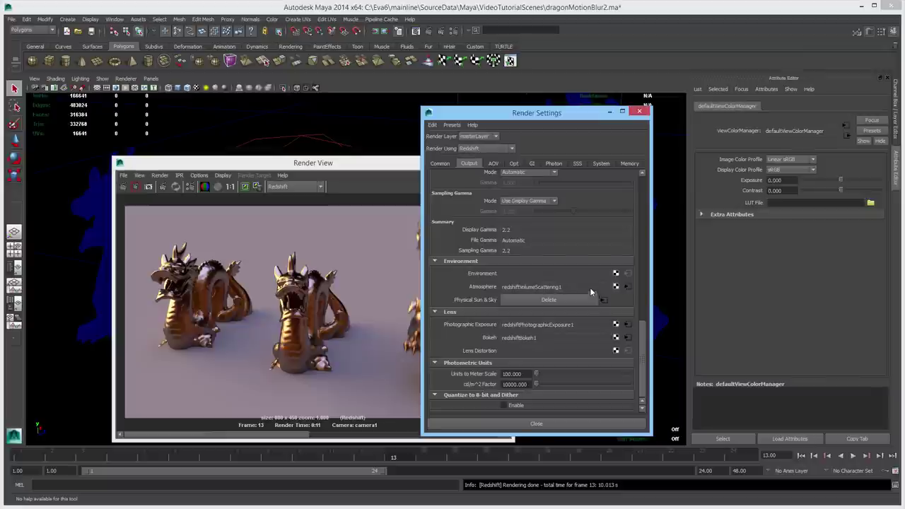
pyautogui.click(639, 111)
pyautogui.click(506, 164)
pyautogui.click(11, 19)
pyautogui.click(29, 32)
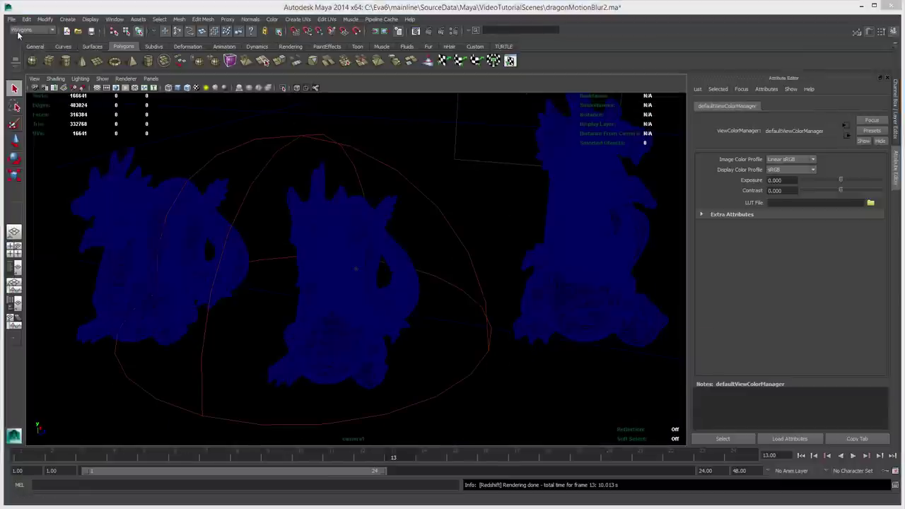
pyautogui.click(601, 375)
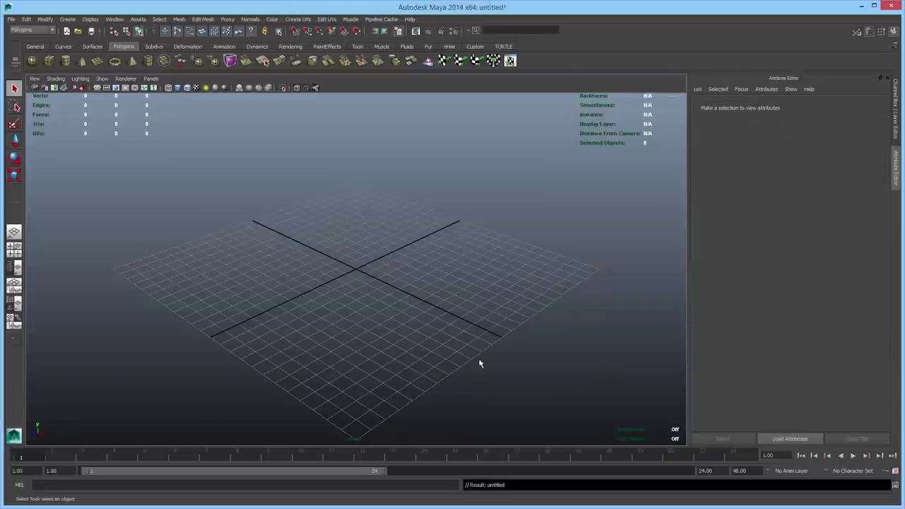
# Open the scene dragonFog2.ma from the VideoTutorialScenes folder
pyautogui.click(12, 19)
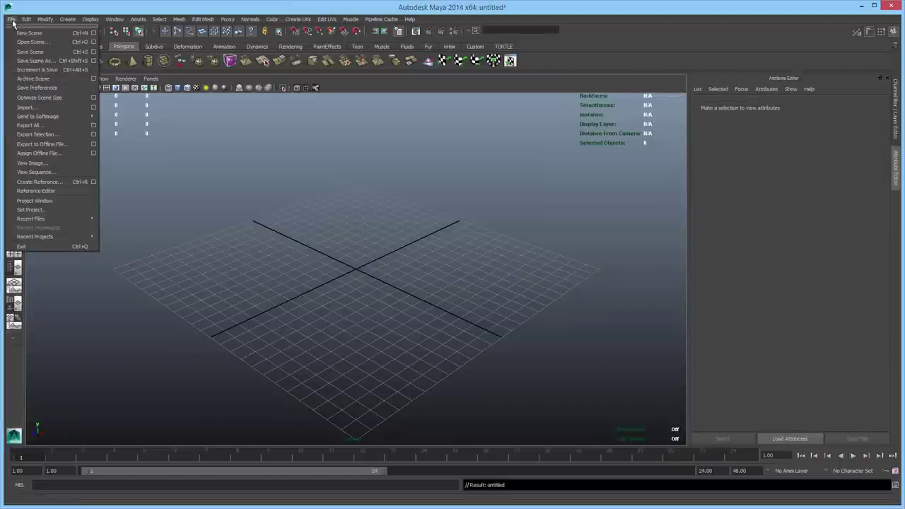
pyautogui.click(28, 40)
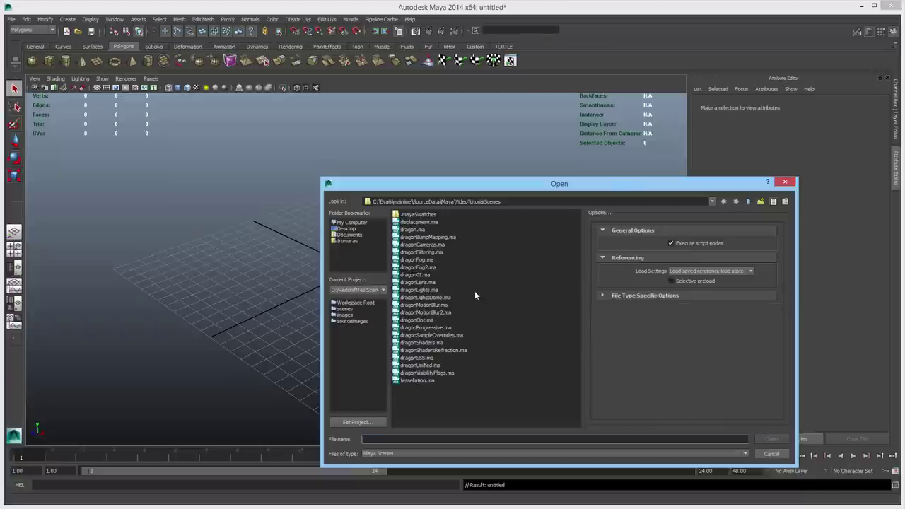
pyautogui.click(428, 269)
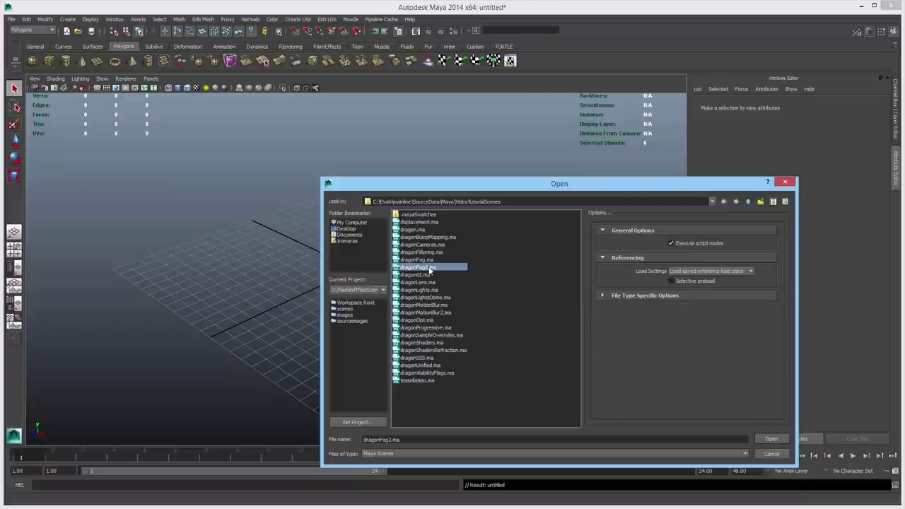
pyautogui.click(761, 437)
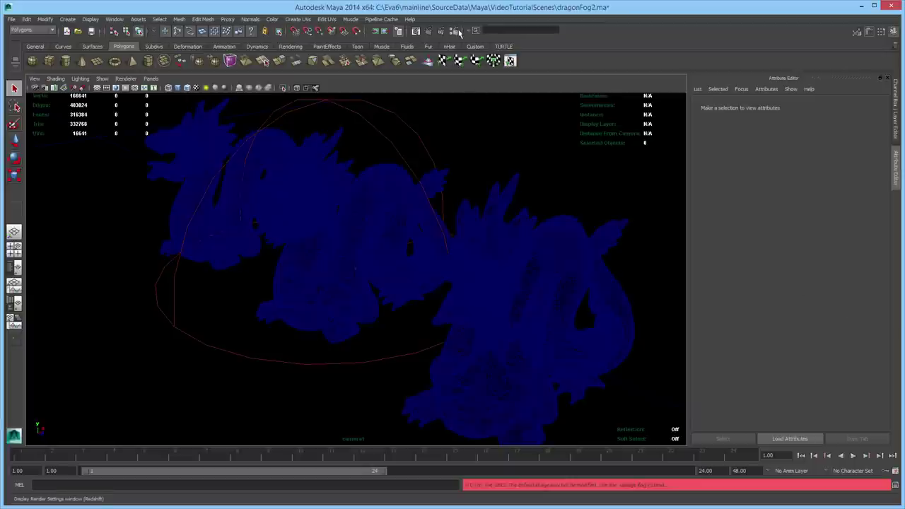
# Open the Redshift output render settings at the Environment section and look at the shader choices for the environment slot
pyautogui.click(458, 33)
pyautogui.click(488, 162)
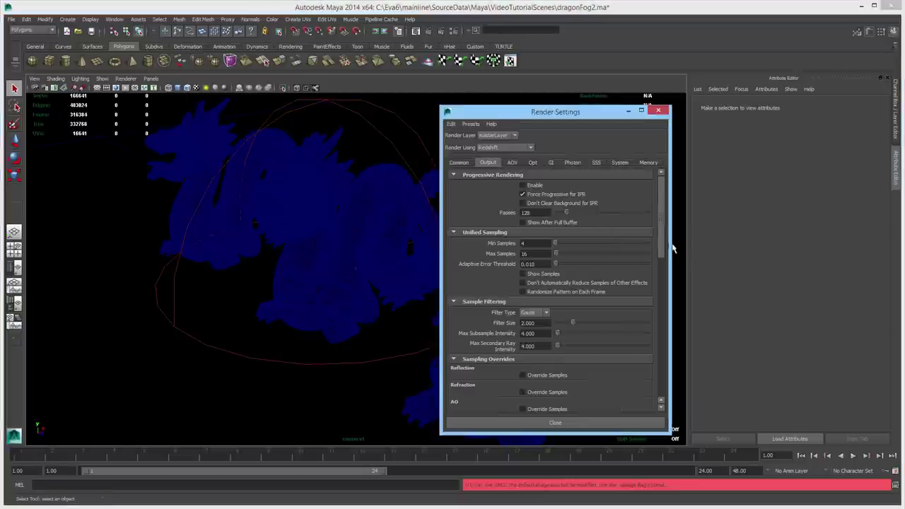
pyautogui.moveTo(664, 240); pyautogui.dragTo(650, 384)
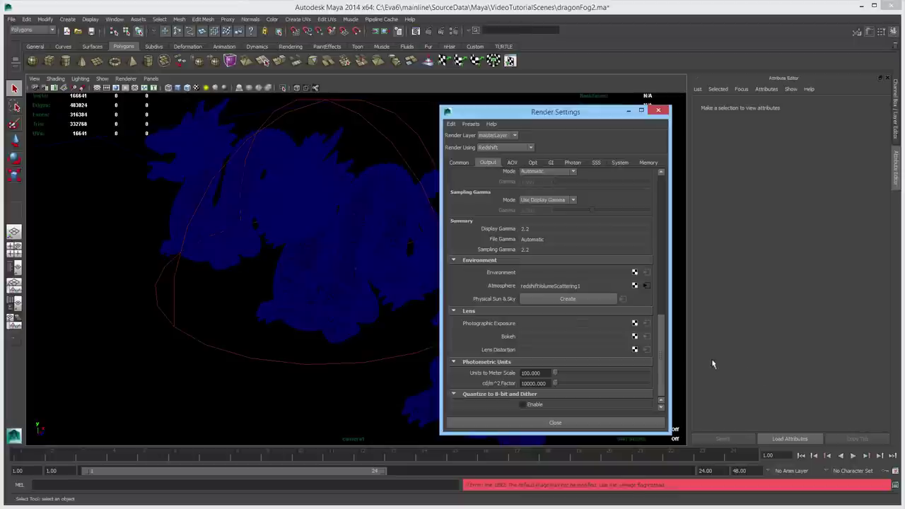
pyautogui.rightClick(637, 276)
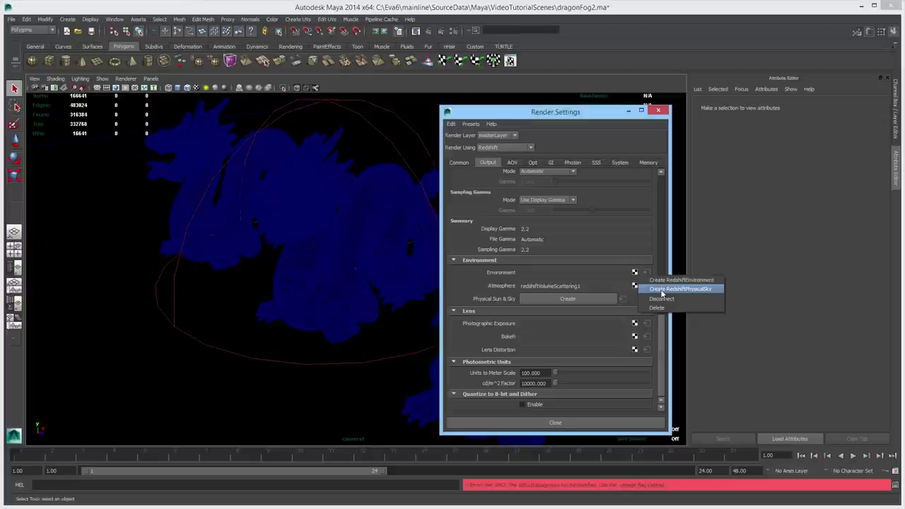
pyautogui.click(482, 302)
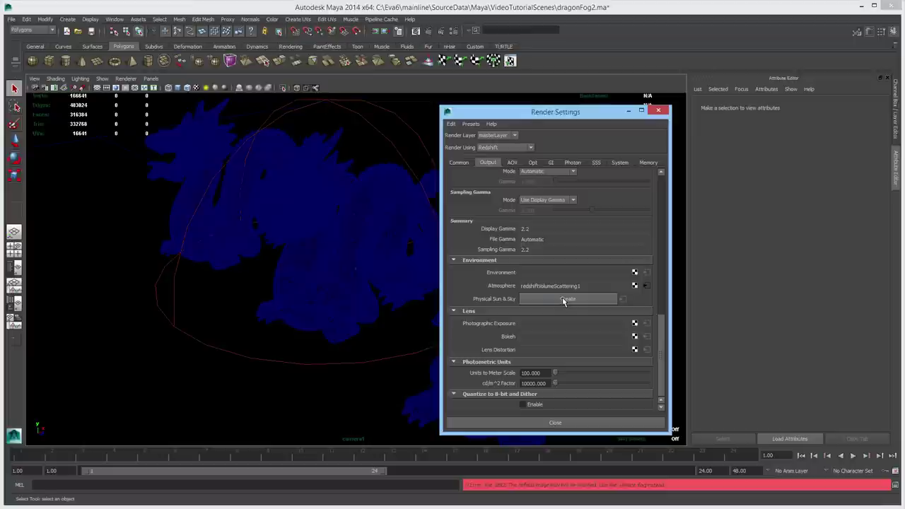
# Create a physical sun and sky, review the attributes of its sky and sun nodes, and delete it again
pyautogui.click(564, 300)
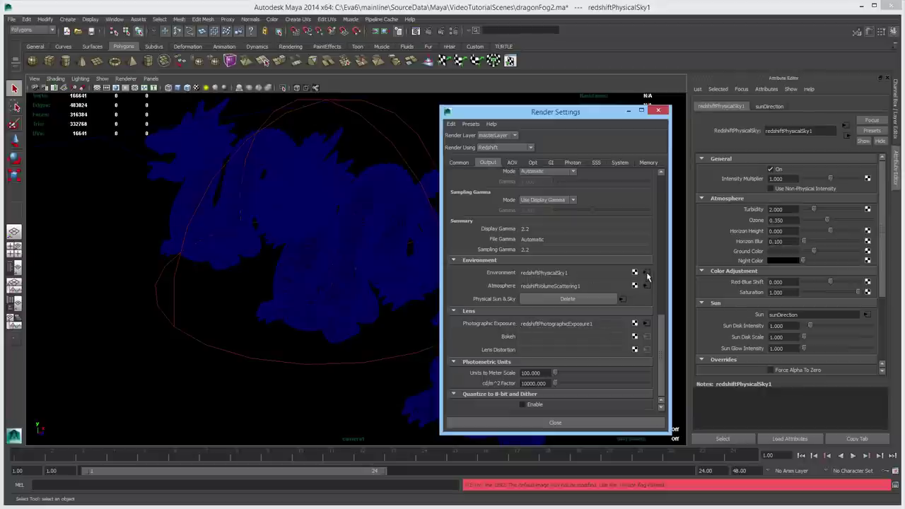
pyautogui.scroll(-3, 877, 256)
pyautogui.click(869, 256)
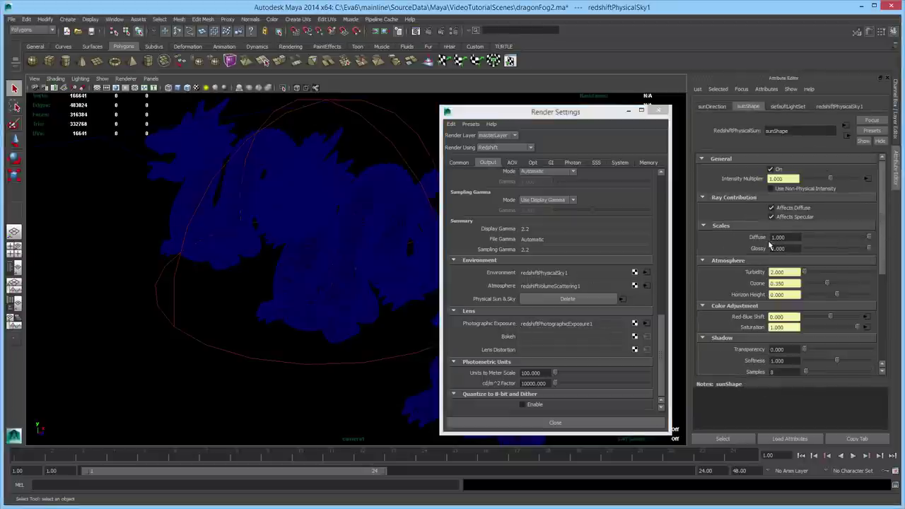
pyautogui.click(646, 273)
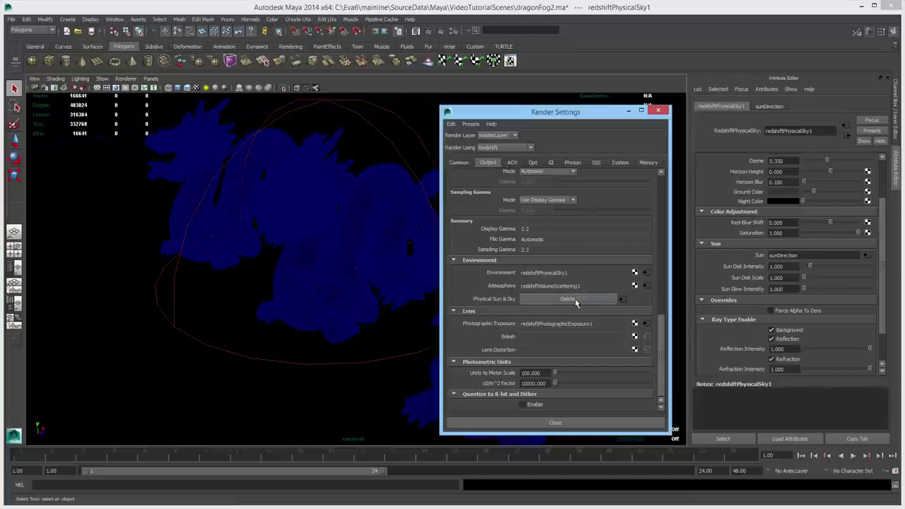
pyautogui.click(578, 300)
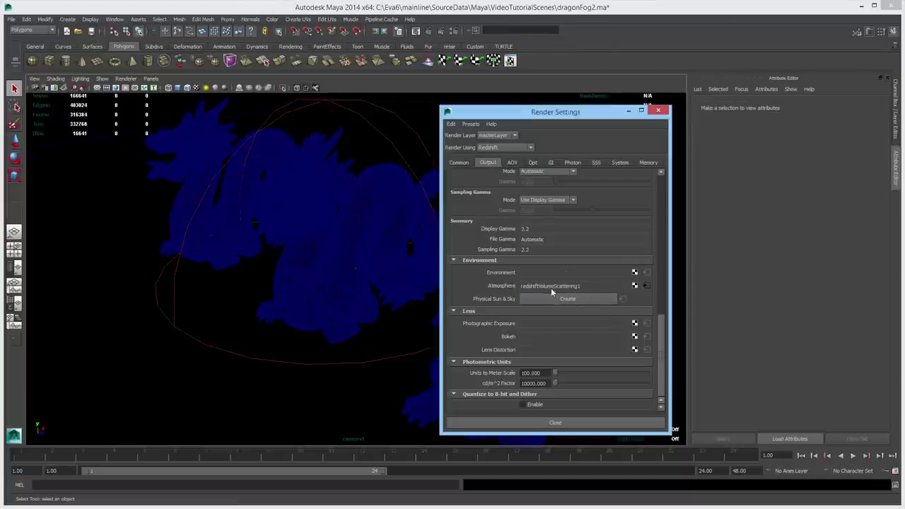
# Show the attributes of the volume scattering shader in the atmosphere slot and review its fog and ray contribution settings
pyautogui.click(646, 286)
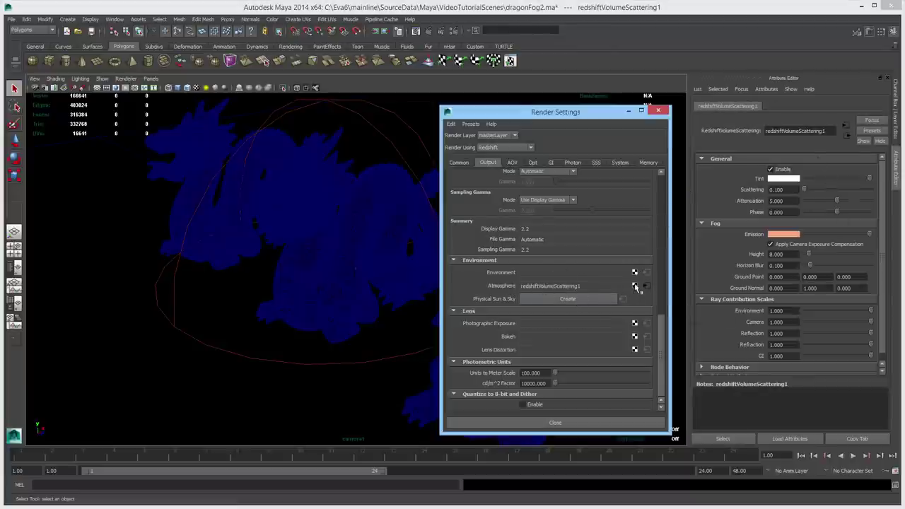
pyautogui.rightClick(635, 287)
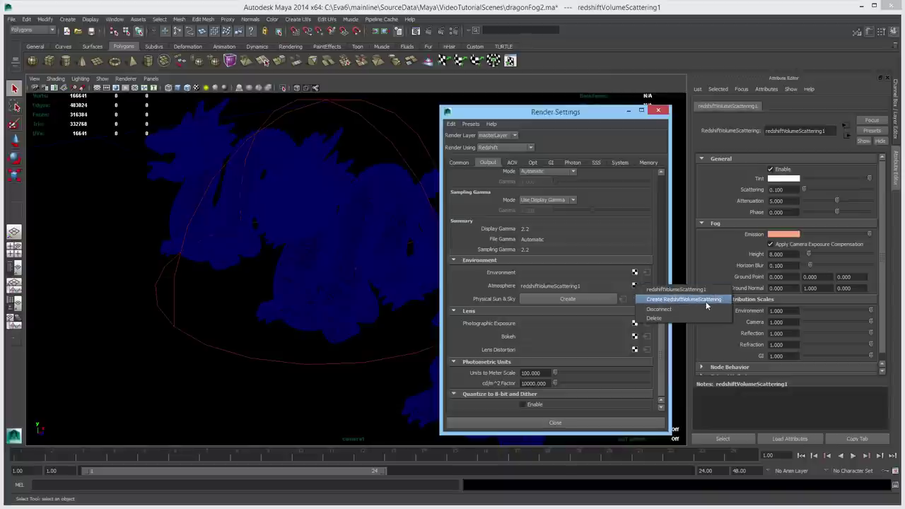
pyautogui.moveTo(884, 203); pyautogui.dragTo(884, 207)
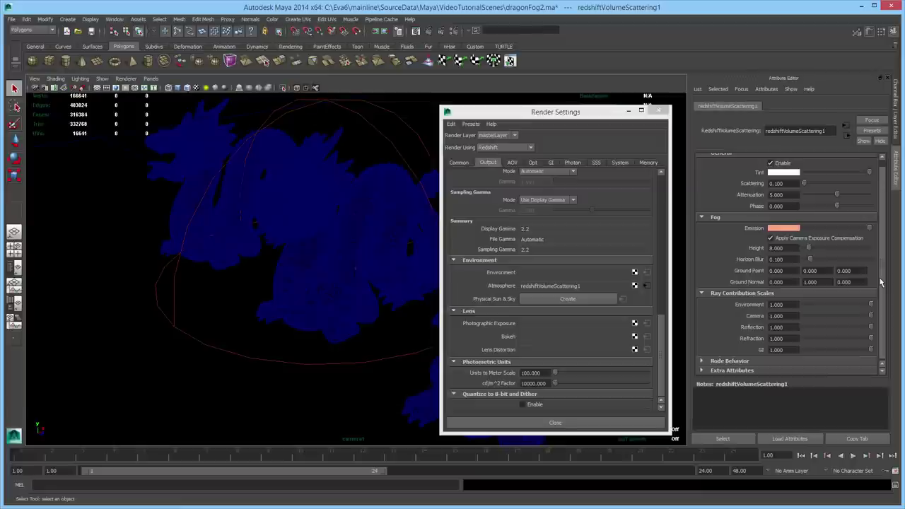
# Start an IPR render of the foggy dragons and set the volume scattering attenuation to 20
pyautogui.click(441, 33)
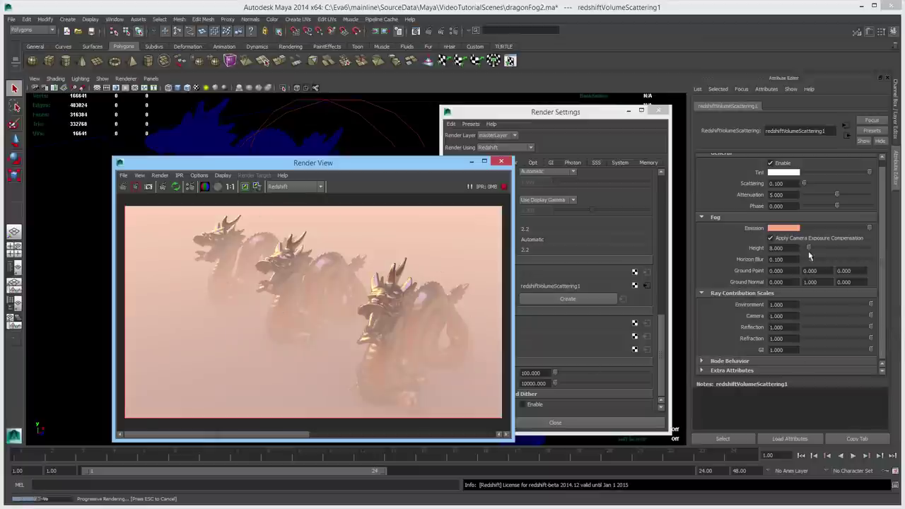
pyautogui.doubleClick(798, 196)
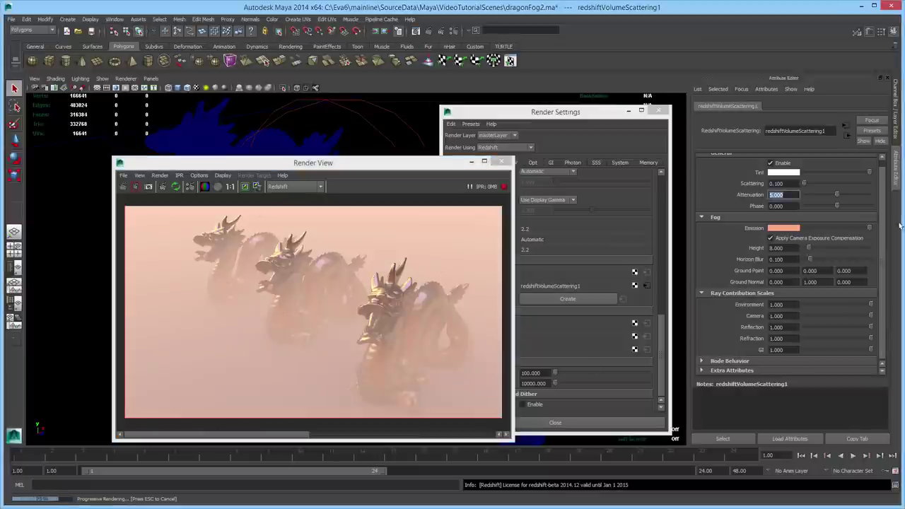
pyautogui.write('20')
pyautogui.press('Tab')
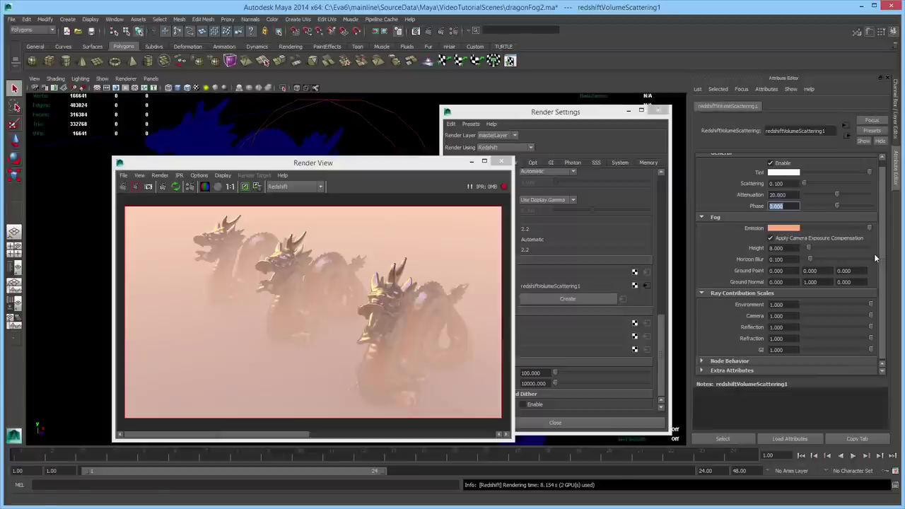
# Try a volume scattering attenuation of 50 and bring it back down to 10
pyautogui.hotkey('shift', 'Tab')
pyautogui.write('50')
pyautogui.press('Tab')
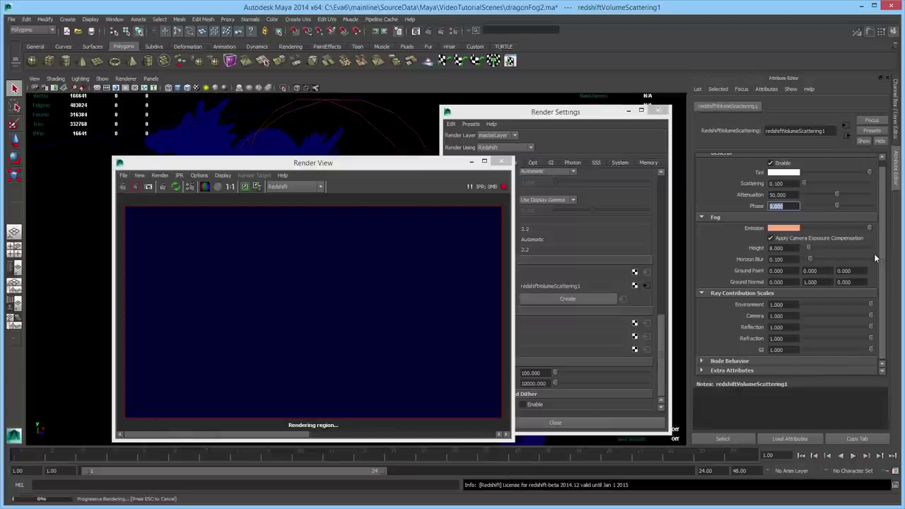
pyautogui.hotkey('shift', 'Tab')
pyautogui.write('10')
pyautogui.press('Tab')
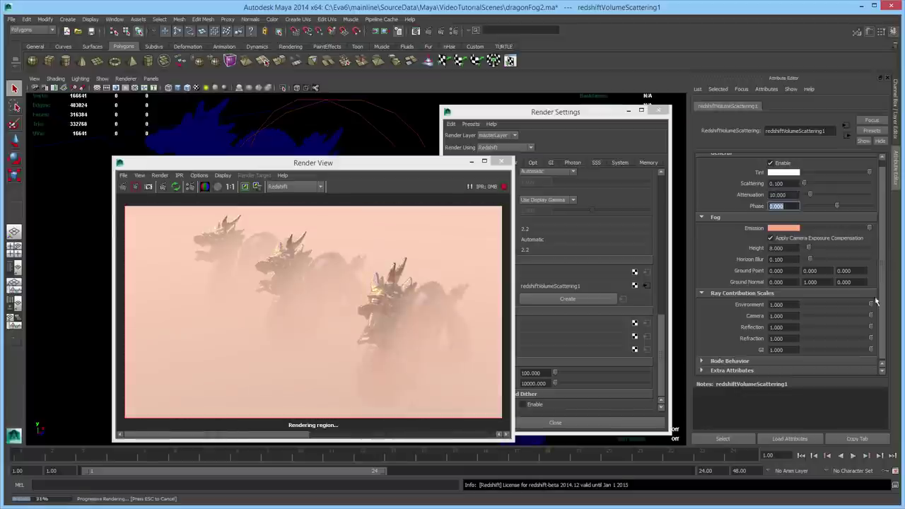
# Compare fog heights by raising the height to 30 and resetting it to 0
pyautogui.click(784, 248)
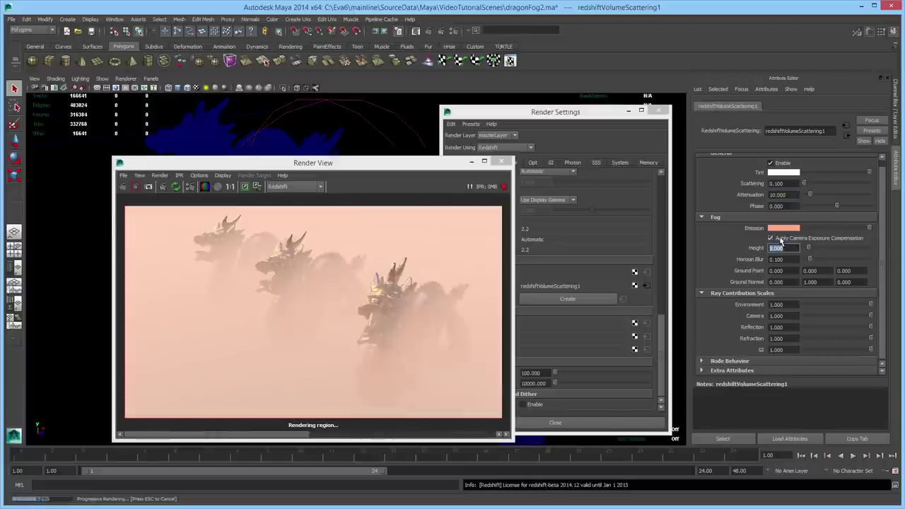
pyautogui.write('30')
pyautogui.press('Tab')
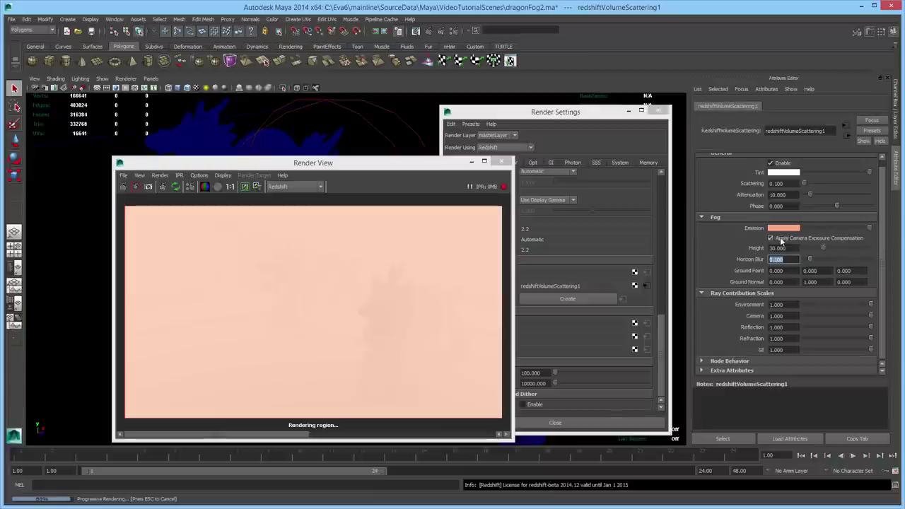
pyautogui.hotkey('shift', 'Tab')
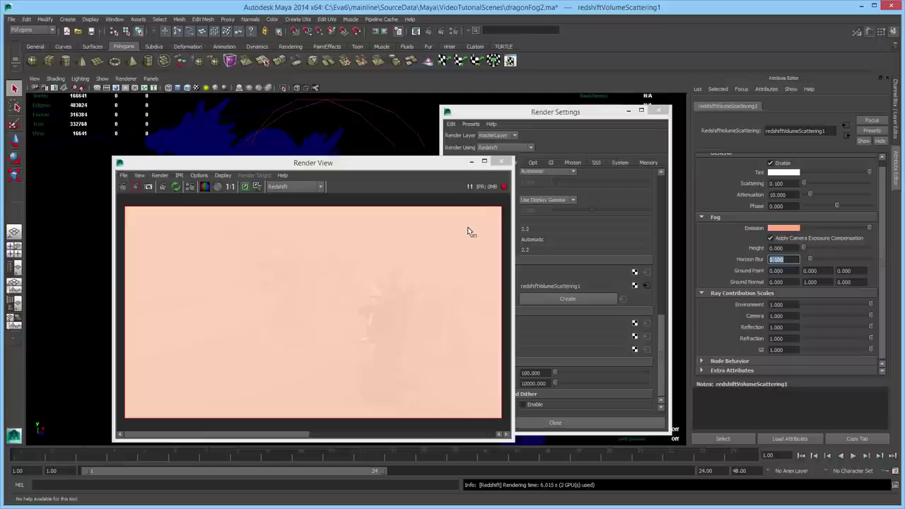
# Disable the volume scattering shader and add a photographic exposure shader to the lens settings, making its attributes easier to read
pyautogui.click(574, 123)
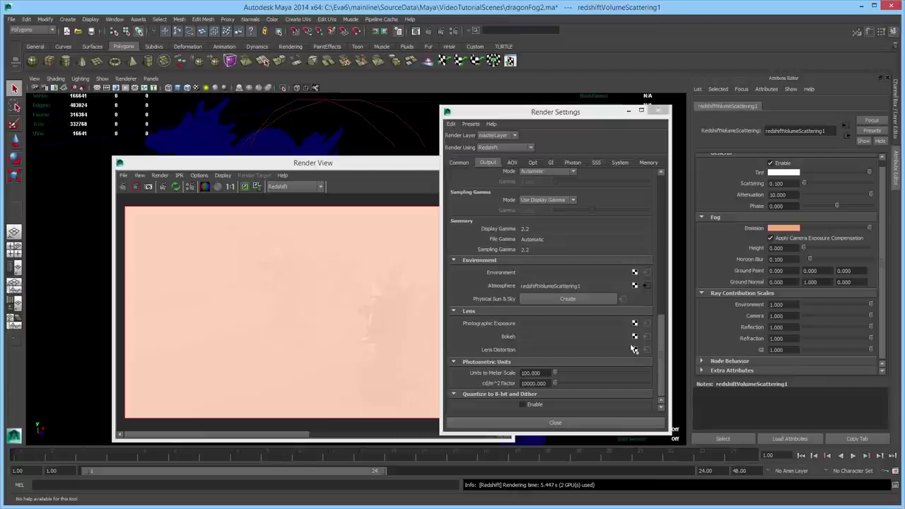
pyautogui.click(788, 163)
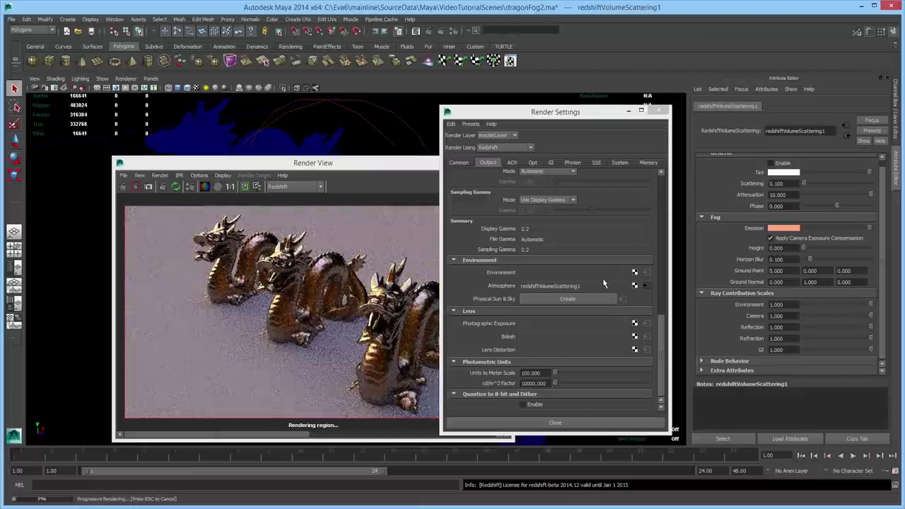
pyautogui.click(637, 331)
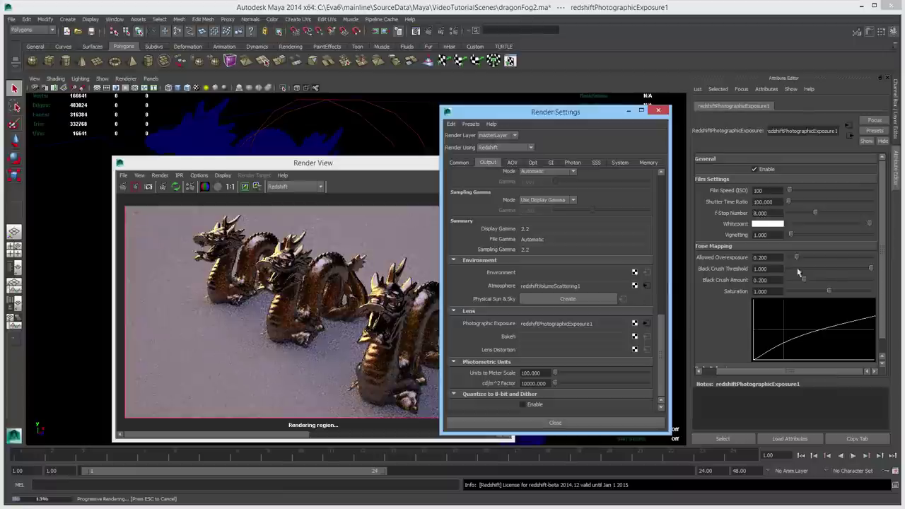
pyautogui.moveTo(691, 319); pyautogui.dragTo(677, 331)
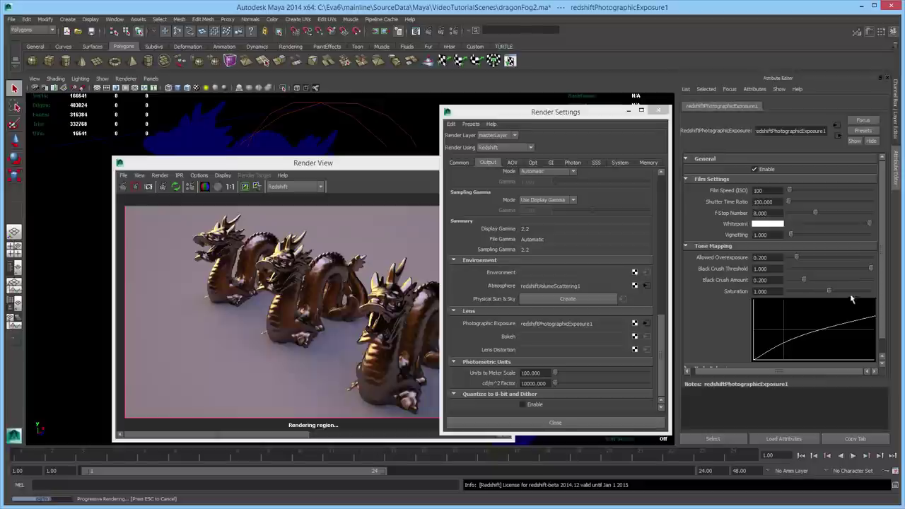
pyautogui.scroll(-1, 884, 337)
pyautogui.scroll(1, 883, 337)
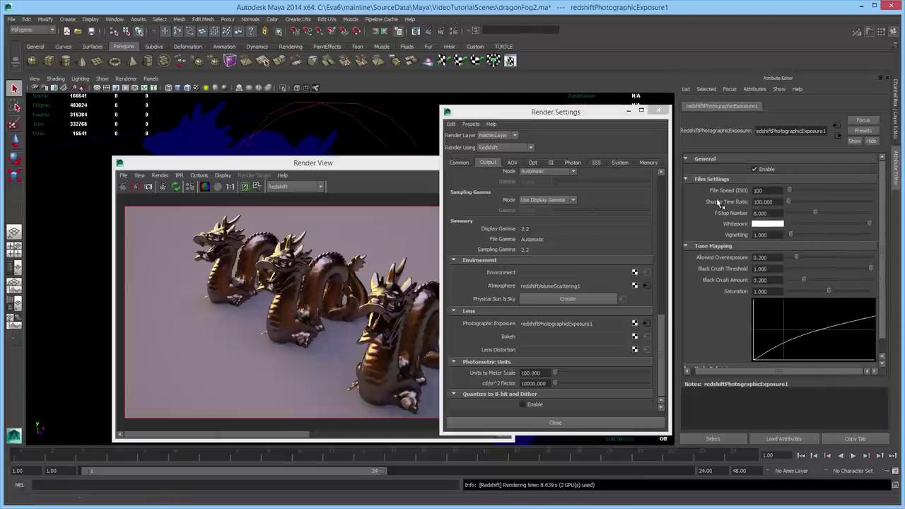
# Set the photographic exposure's film speed to ISO 400 and its shutter time ratio to 400
pyautogui.click(778, 190)
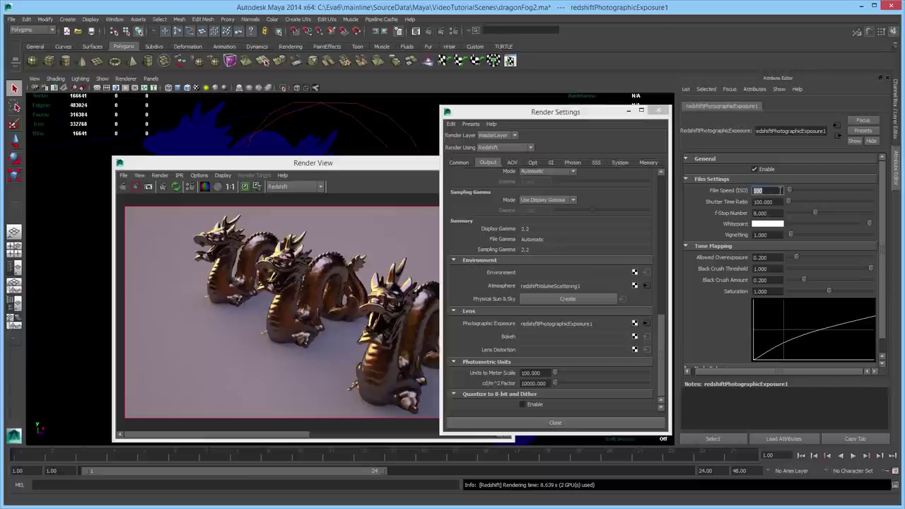
pyautogui.write('400')
pyautogui.press('Tab')
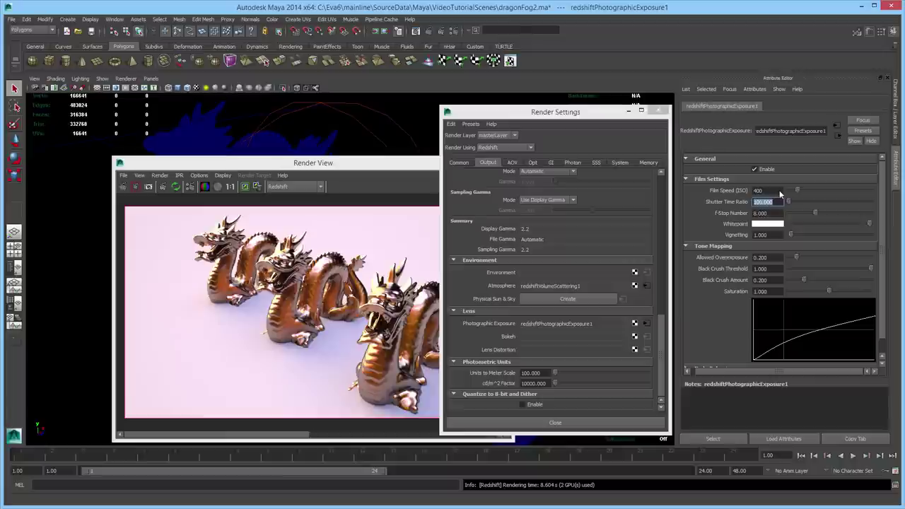
pyautogui.write('400')
pyautogui.press('Tab')
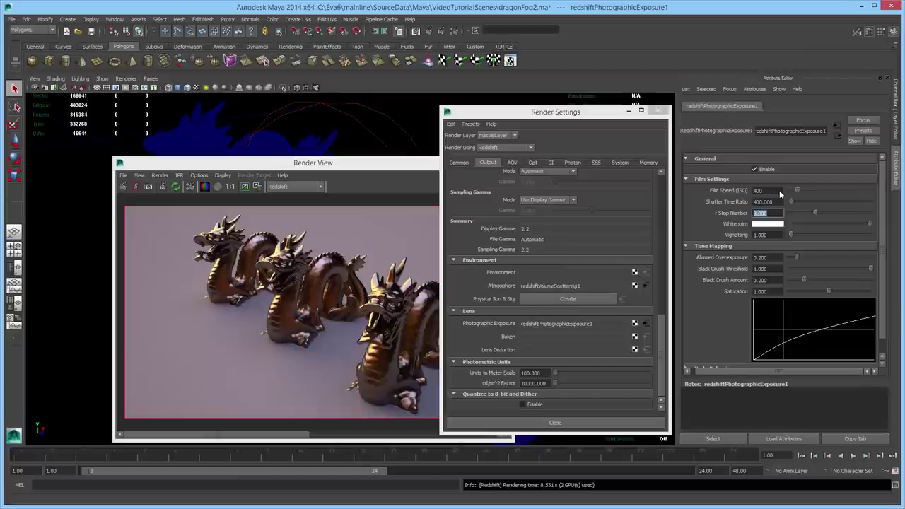
# Test an f-stop number of 16 in the film settings and settle on 4
pyautogui.write('16')
pyautogui.press('Tab')
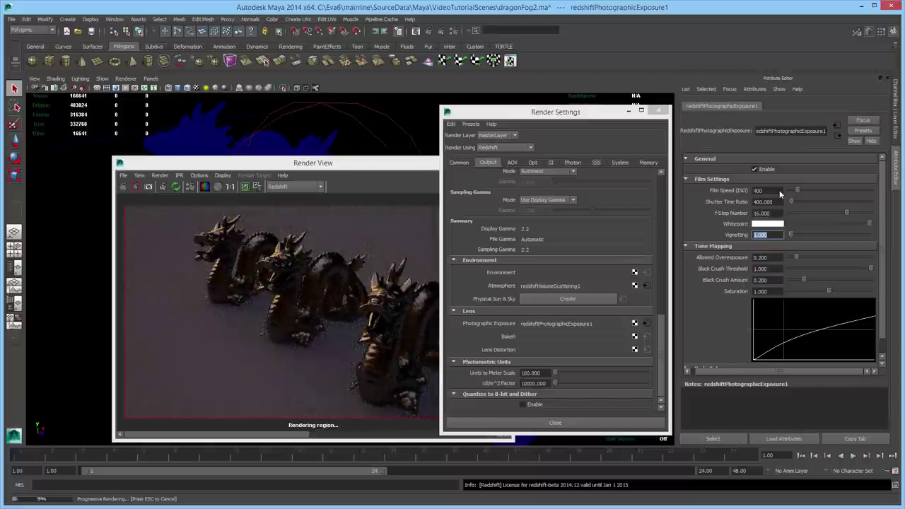
pyautogui.hotkey('shift', 'Tab')
pyautogui.write('4')
pyautogui.press('Tab')
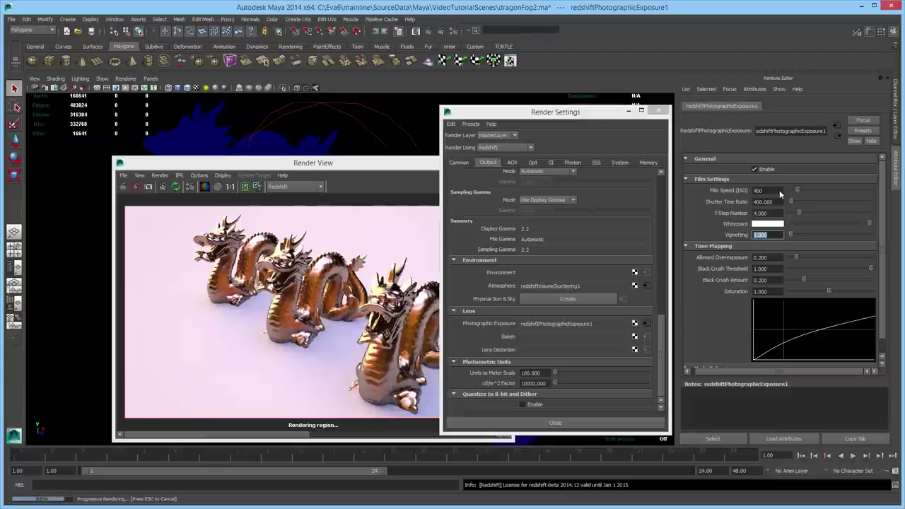
# Apply vignetting of 4 to the photographic exposure and increase it to 10
pyautogui.write('4')
pyautogui.press('Tab')
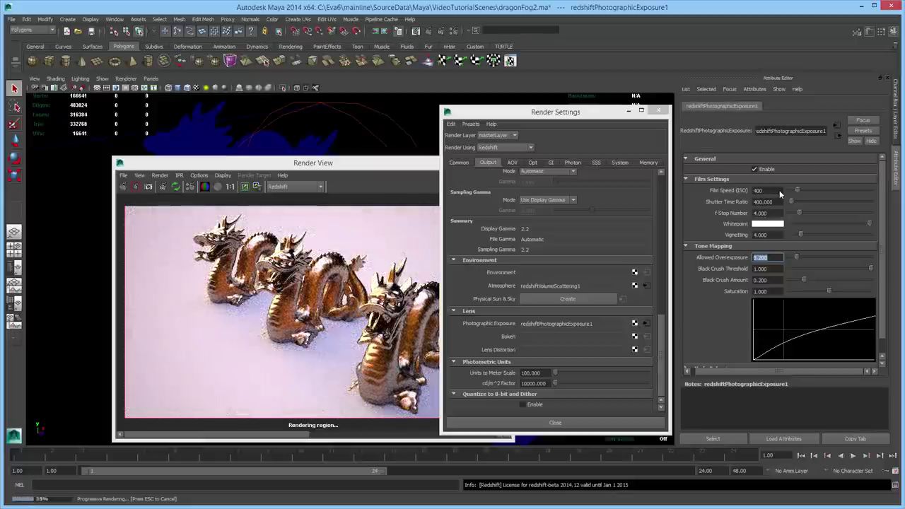
pyautogui.hotkey('shift', 'Tab')
pyautogui.write('10')
pyautogui.press('Tab')
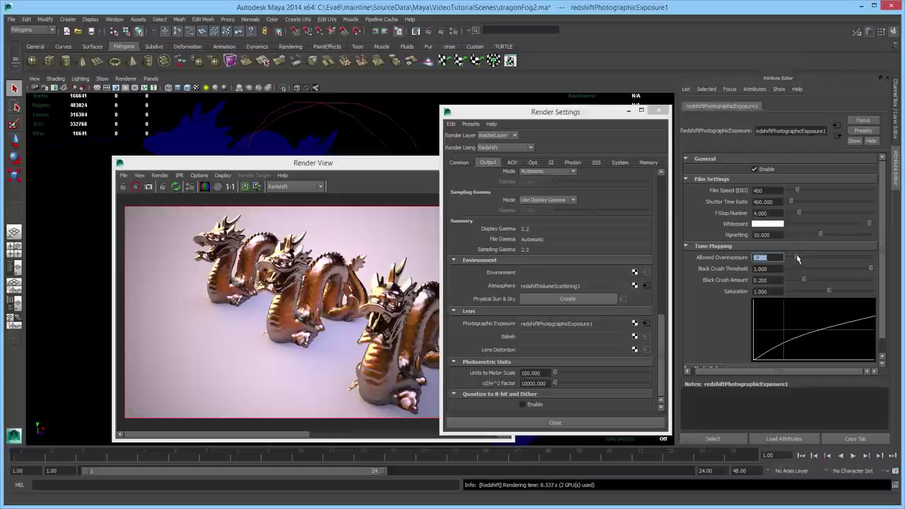
# Test an allowed overexposure of 1 in the photographic exposure's tone mapping and settle on 0.1
pyautogui.moveTo(798, 260); pyautogui.dragTo(883, 259)
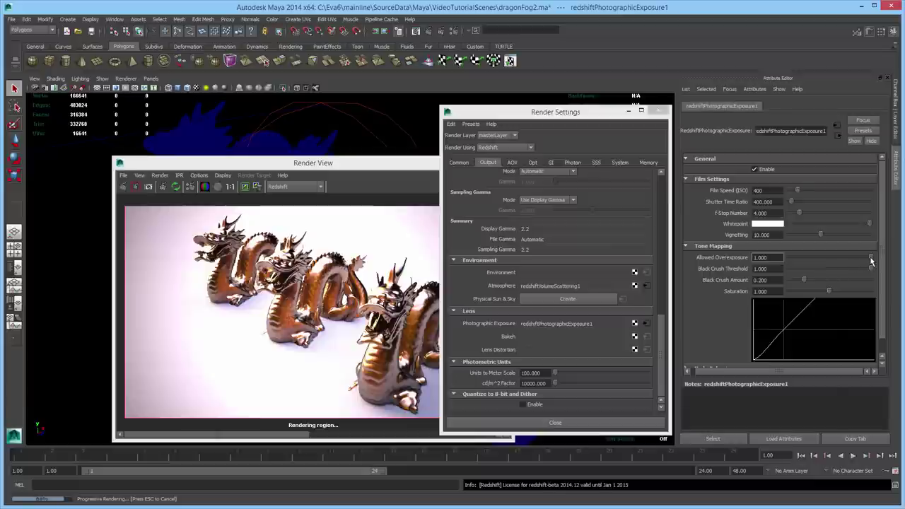
pyautogui.moveTo(872, 261); pyautogui.dragTo(780, 266)
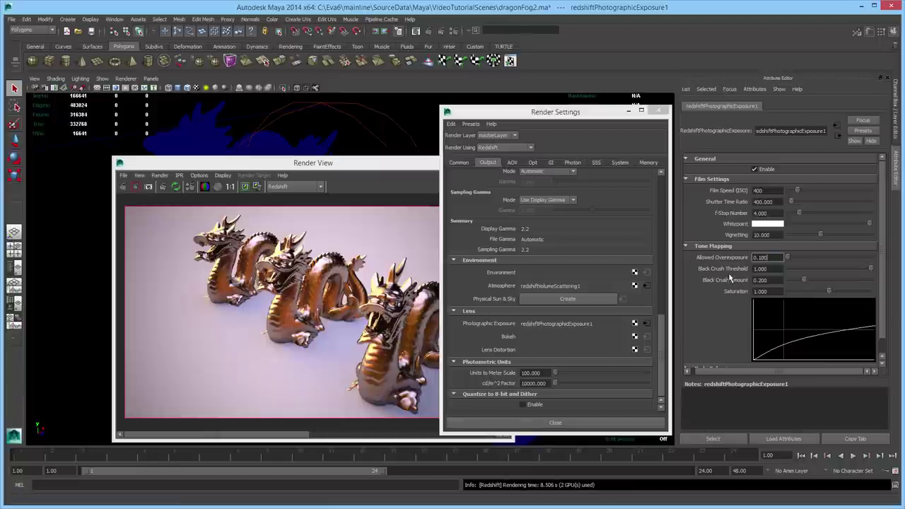
pyautogui.press('Return')
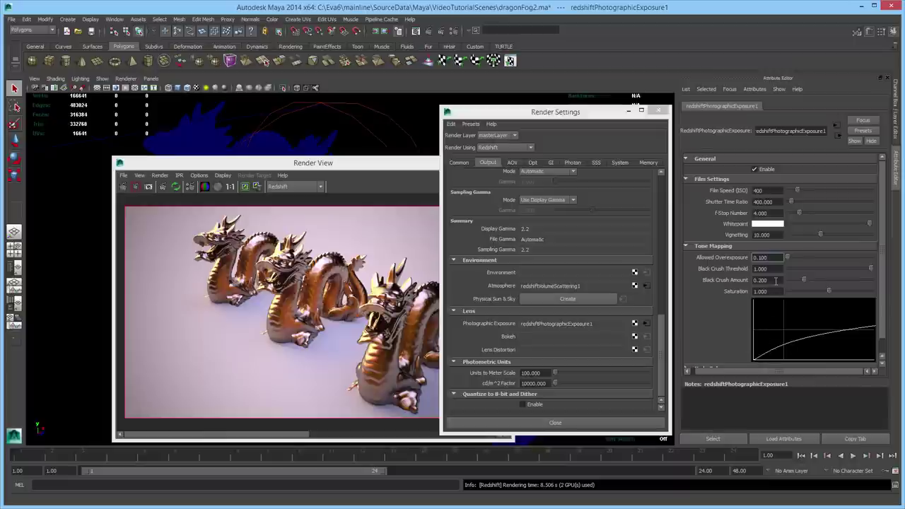
# Raise the black crush amount to 1 and test tone mapping saturation at 0 and 1.842 before settling on 0.972
pyautogui.moveTo(804, 281); pyautogui.dragTo(887, 280)
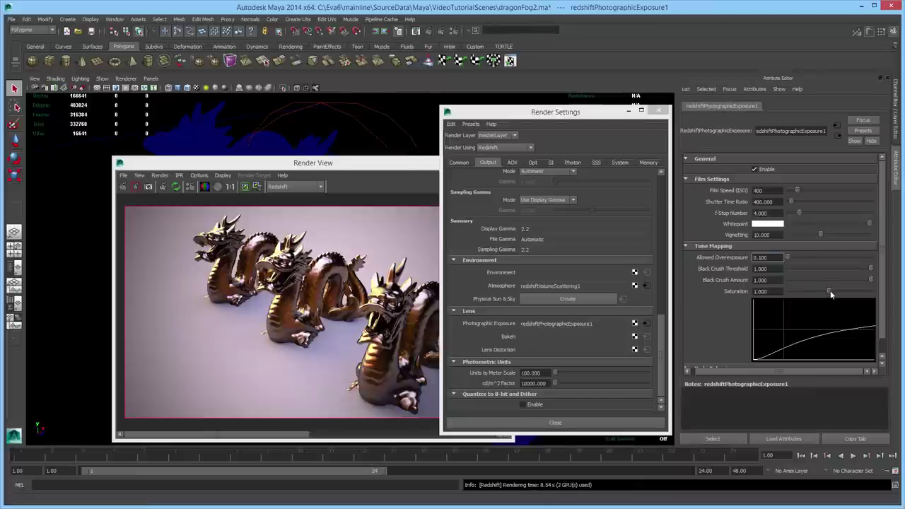
pyautogui.moveTo(829, 291); pyautogui.dragTo(782, 293)
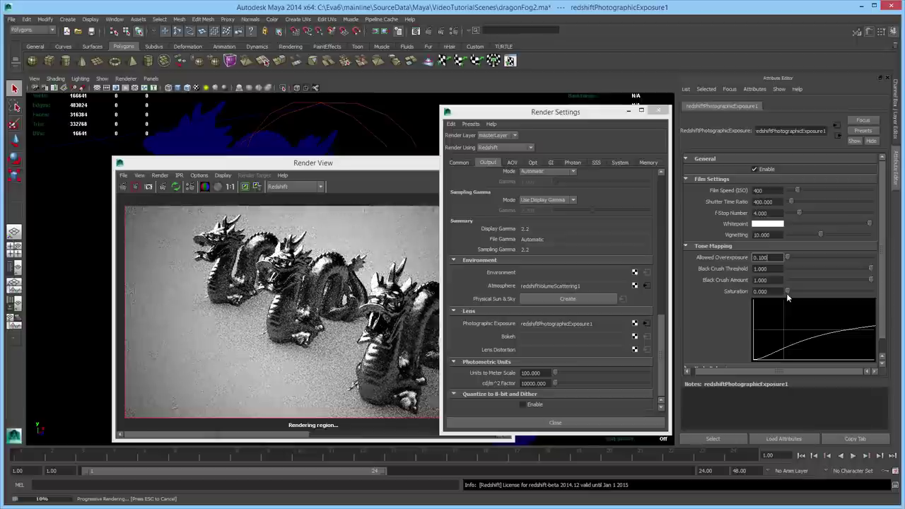
pyautogui.moveTo(788, 297); pyautogui.dragTo(867, 301)
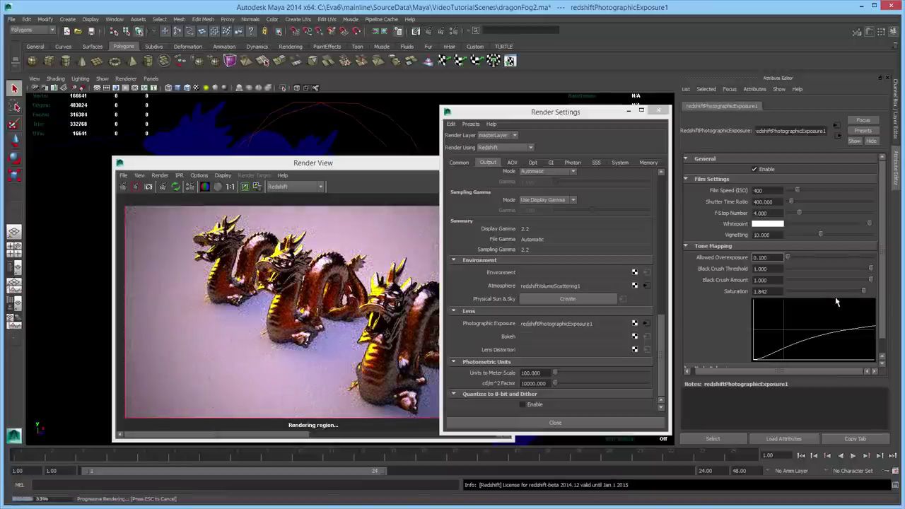
pyautogui.click(828, 291)
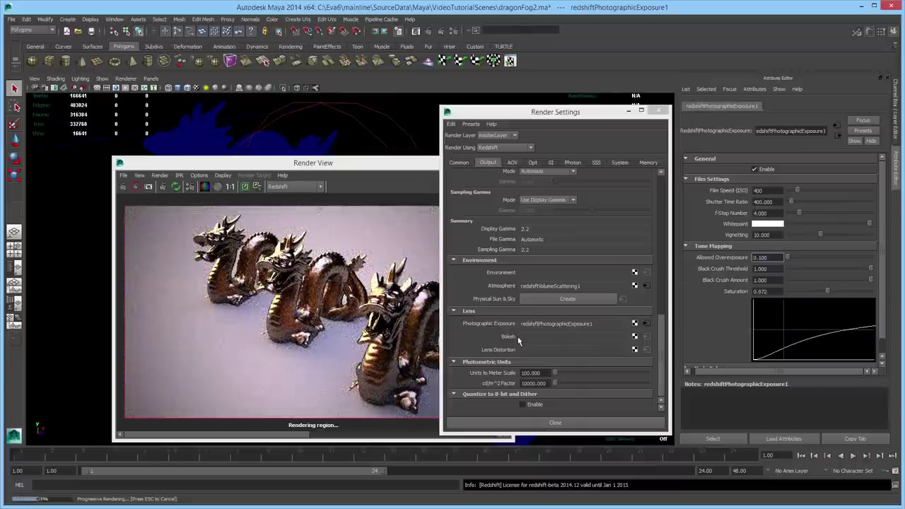
# Create a Redshift bokeh shader in the lens settings and replace its camera-derived focus distance with a manual value of 1000
pyautogui.rightClick(640, 339)
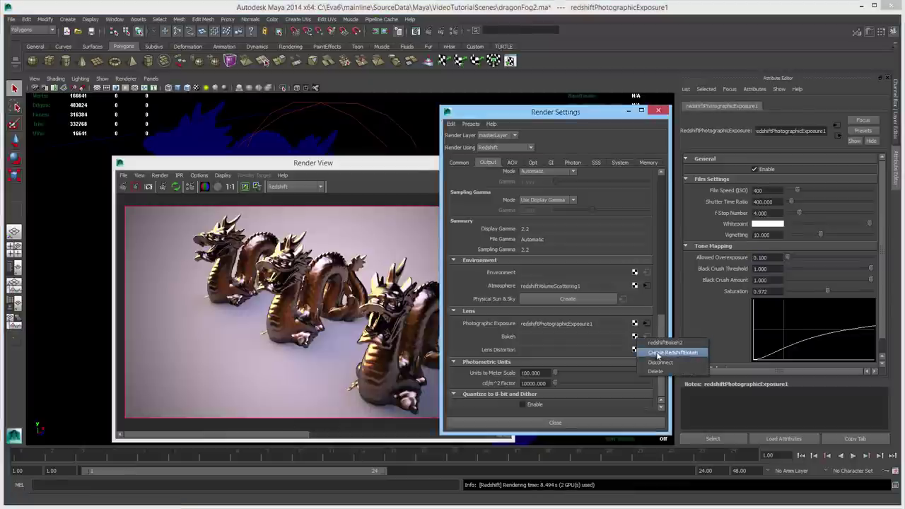
pyautogui.click(657, 353)
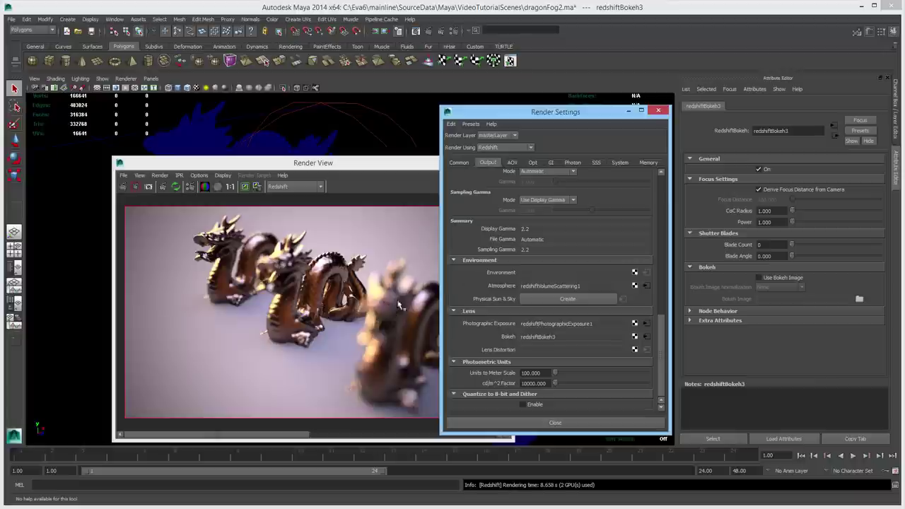
pyautogui.click(782, 192)
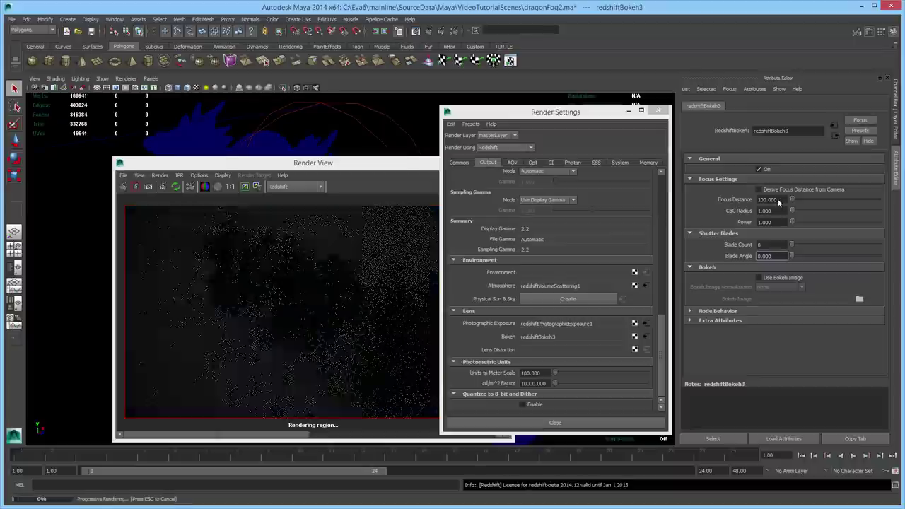
pyautogui.doubleClick(782, 200)
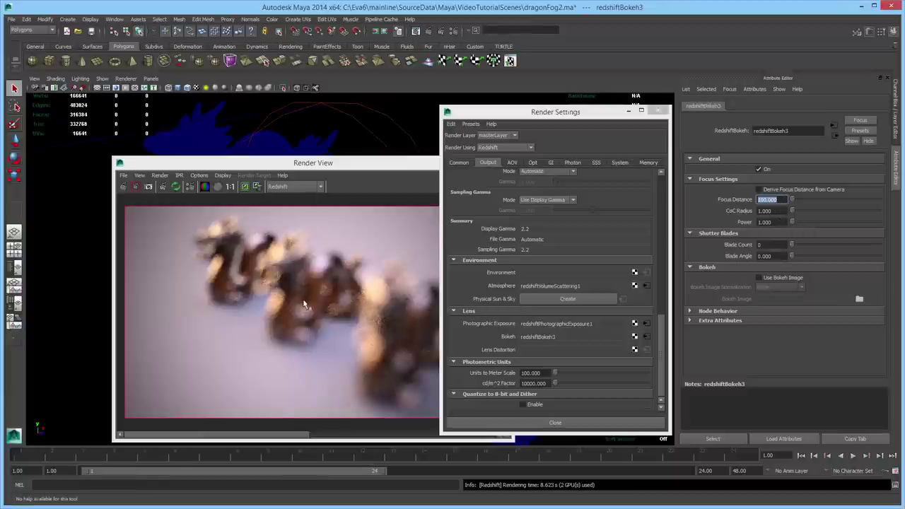
pyautogui.write('1000')
pyautogui.press('Tab')
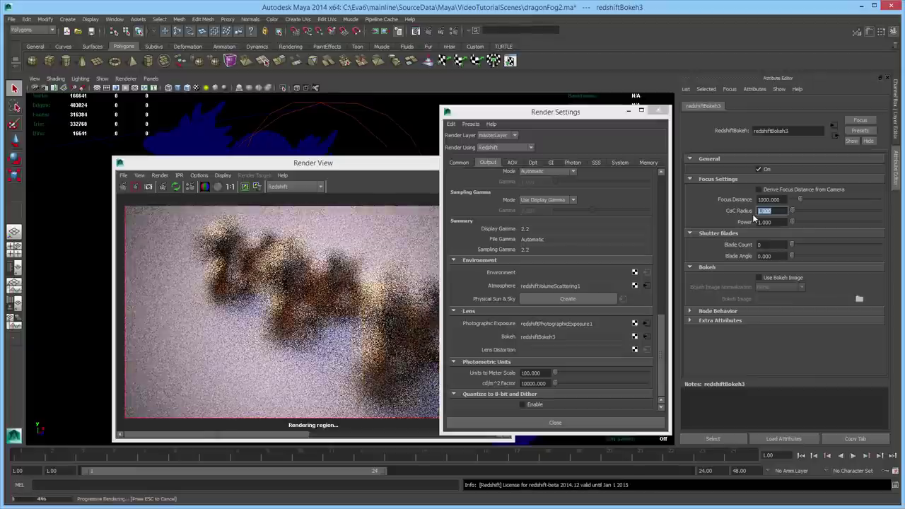
# Try a bokeh focus distance of 40 and switch back to deriving the focus distance from the camera
pyautogui.hotkey('shift', 'Tab')
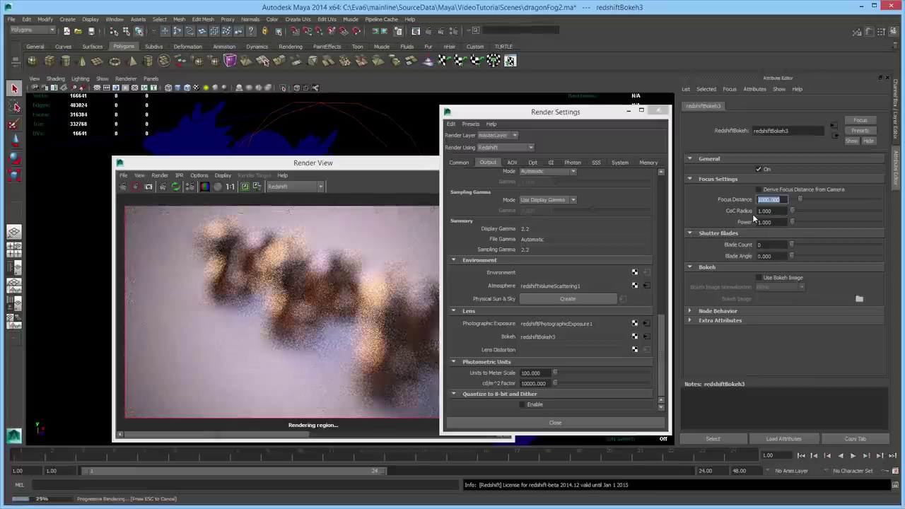
pyautogui.write('40')
pyautogui.press('Tab')
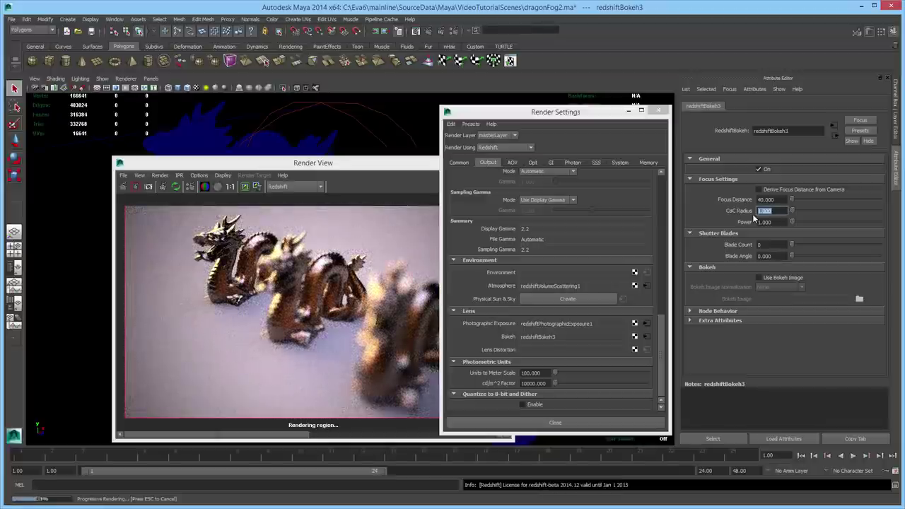
pyautogui.click(759, 189)
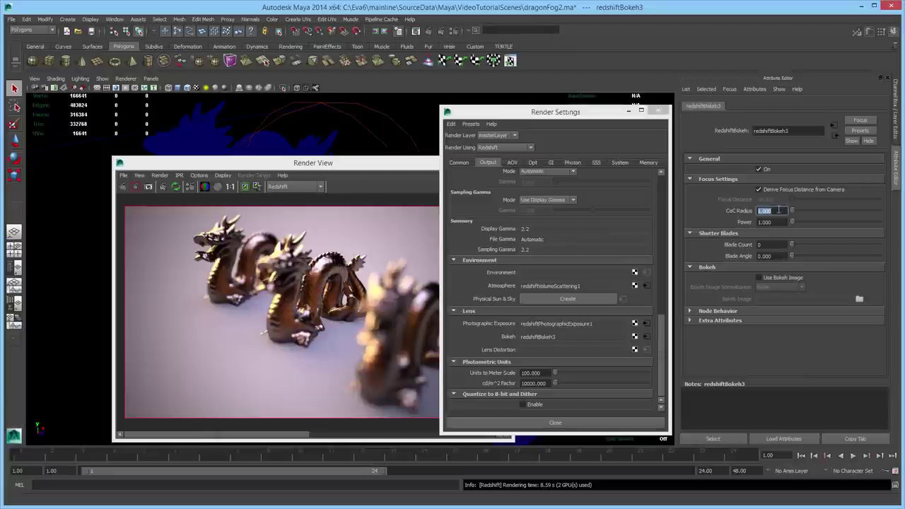
# Test bokeh CoC radius values of 4, 0.25 and 2, and return the radius to 1
pyautogui.write('4')
pyautogui.press('Tab')
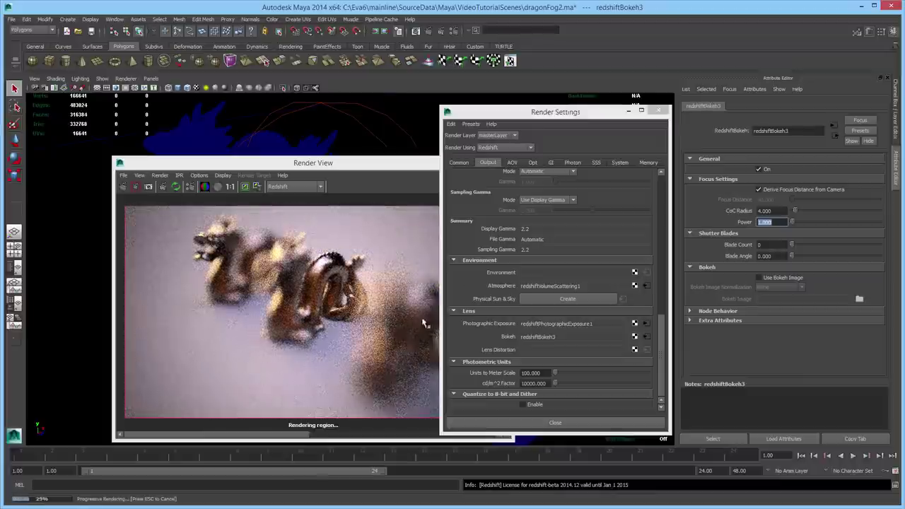
pyautogui.click(781, 210)
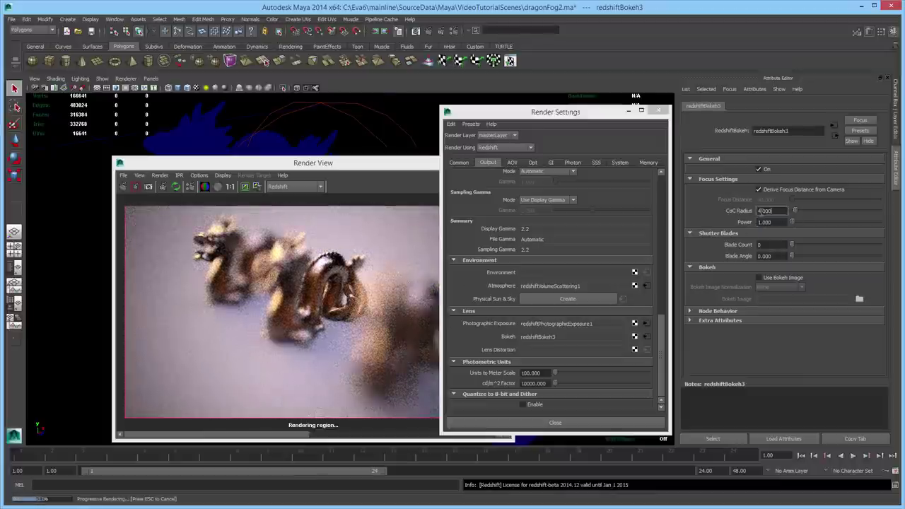
pyautogui.write('0.25')
pyautogui.press('Tab')
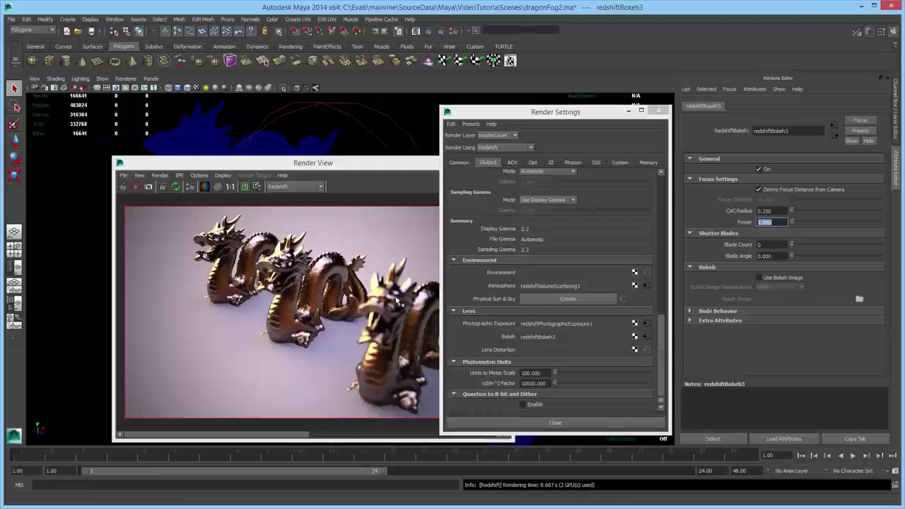
pyautogui.click(775, 211)
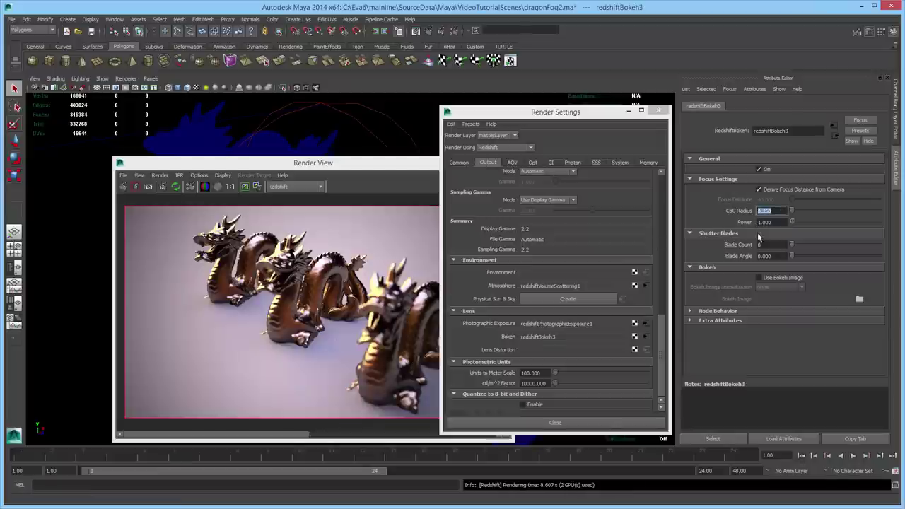
pyautogui.write('2')
pyautogui.press('Tab')
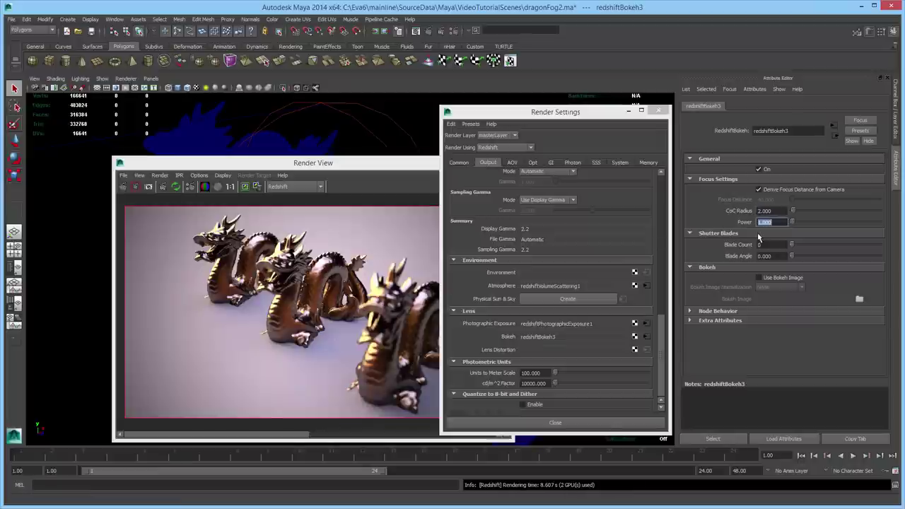
pyautogui.click(774, 211)
pyautogui.write('1')
pyautogui.press('Tab')
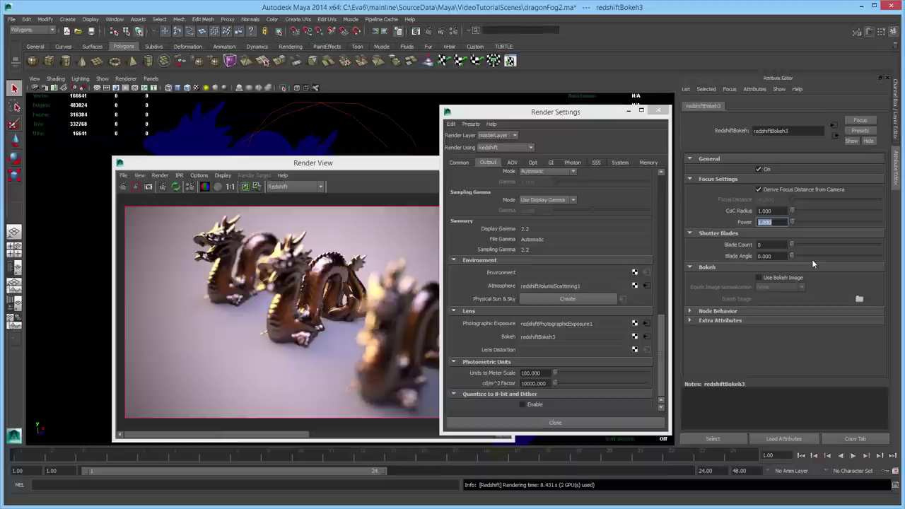
# Set the bokeh's shutter blade count to 6 and temporarily shift the render settings window to reveal more of the render
pyautogui.click(765, 245)
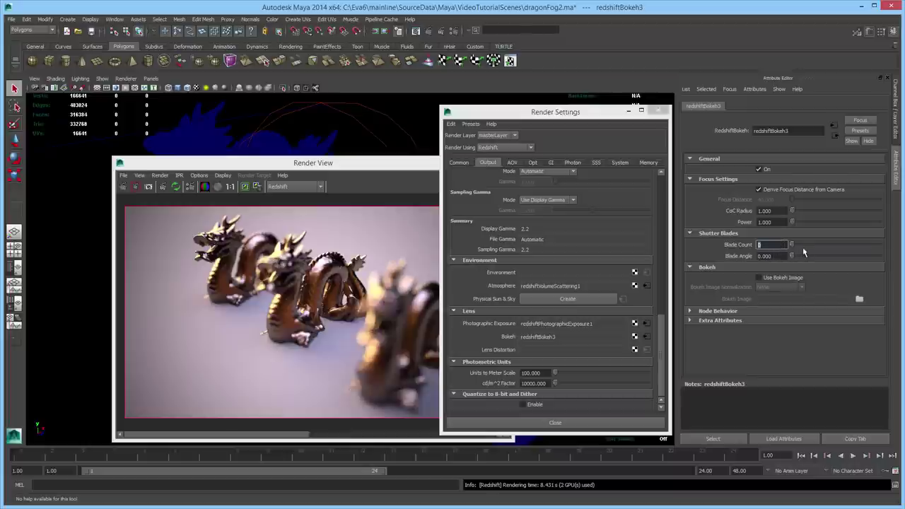
pyautogui.write('6')
pyautogui.press('Tab')
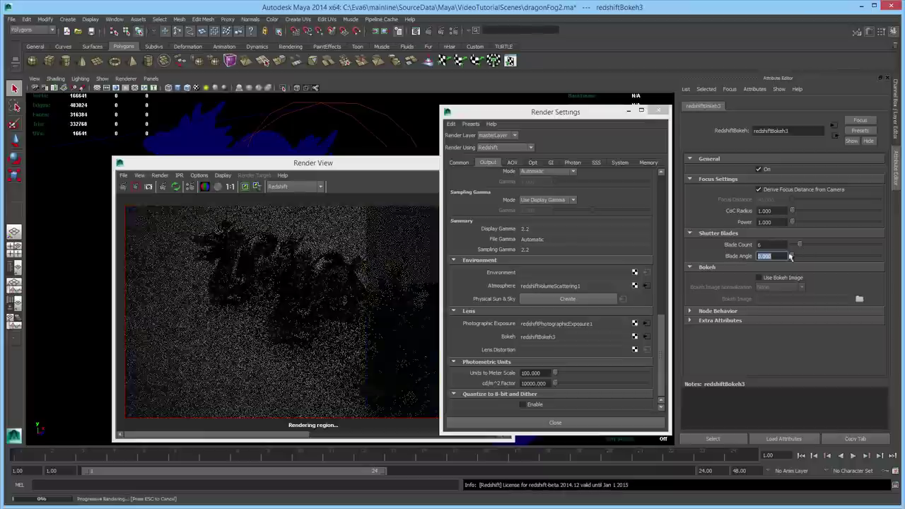
pyautogui.moveTo(531, 113); pyautogui.dragTo(574, 144)
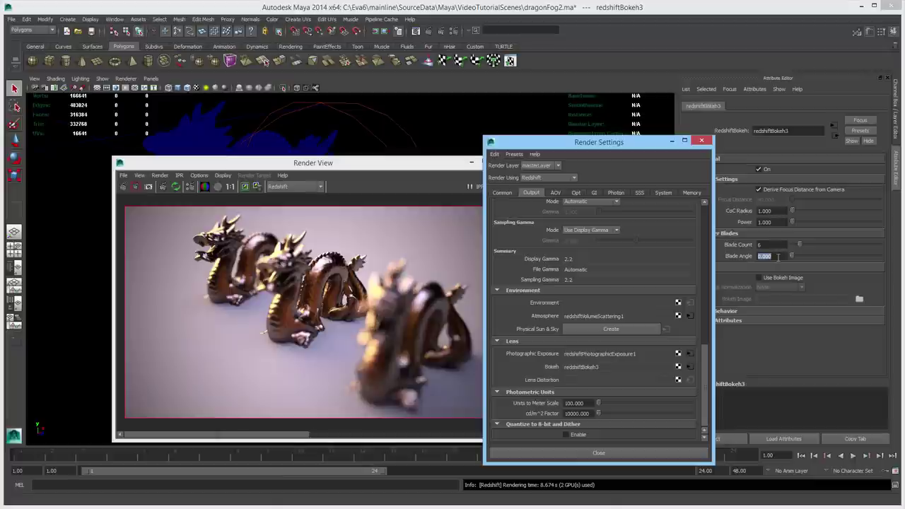
pyautogui.moveTo(630, 145); pyautogui.dragTo(584, 146)
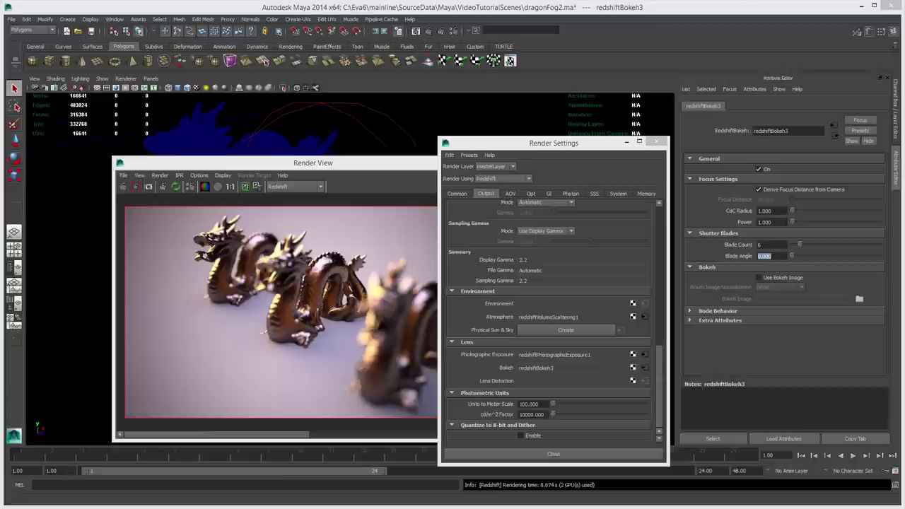
# Enable the bokeh image and load C:\Eva6\mainline\SourceData\XSI\Pictures\Bokeh.tga for it
pyautogui.click(777, 278)
pyautogui.click(859, 298)
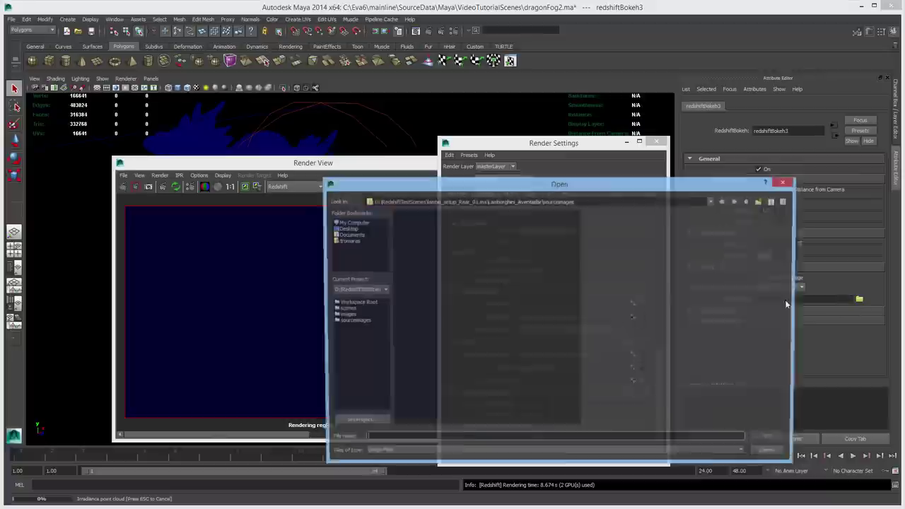
pyautogui.write('C:\\Eva6\\mainline\\SourceData\\XSI\\Pictures\\Bokeh.tg')
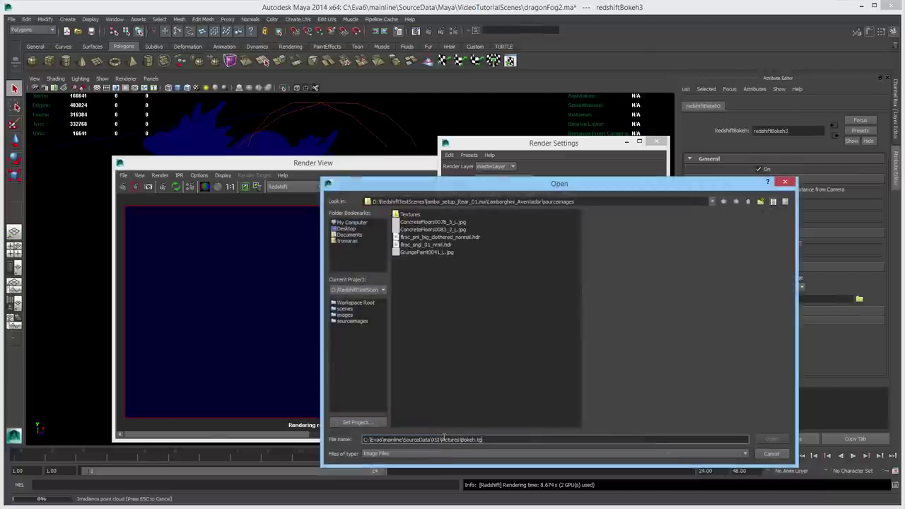
pyautogui.write('a')
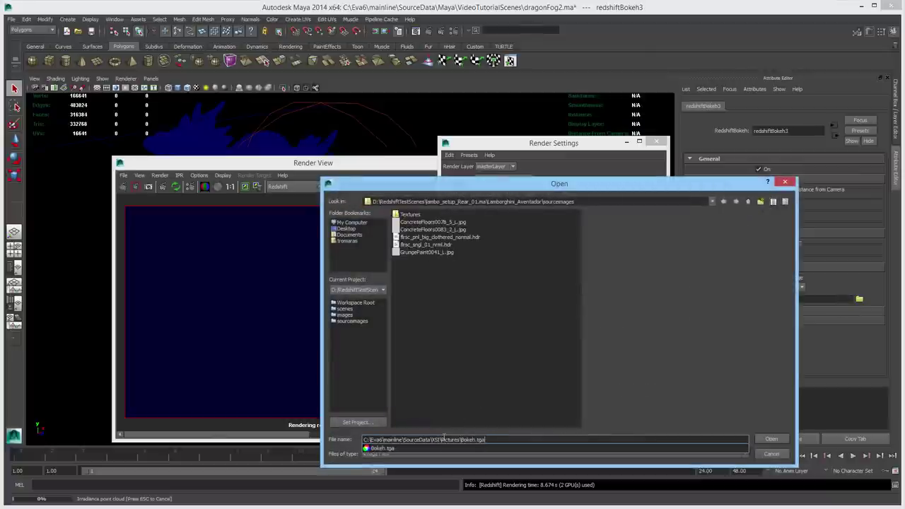
pyautogui.press('Return')
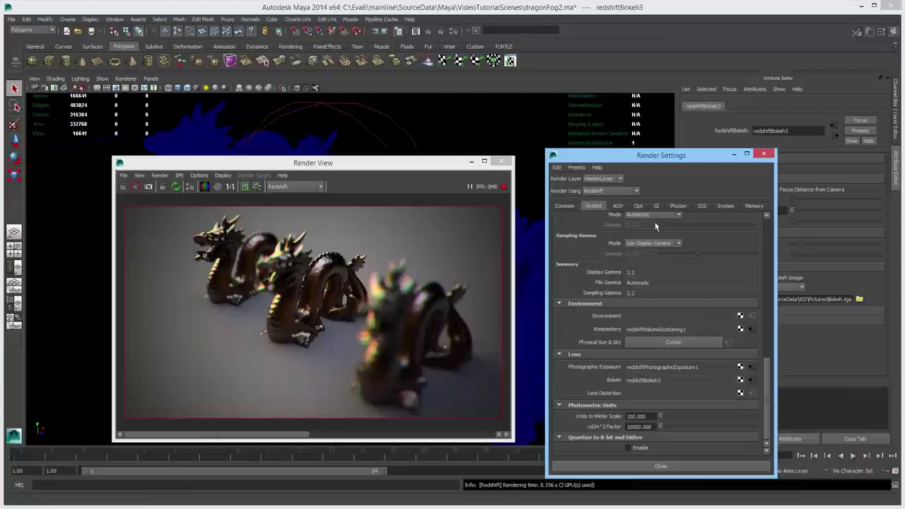
# Test Unit Intensity as the bokeh image normalization and settle on White Color Sum
pyautogui.moveTo(676, 156); pyautogui.dragTo(580, 161)
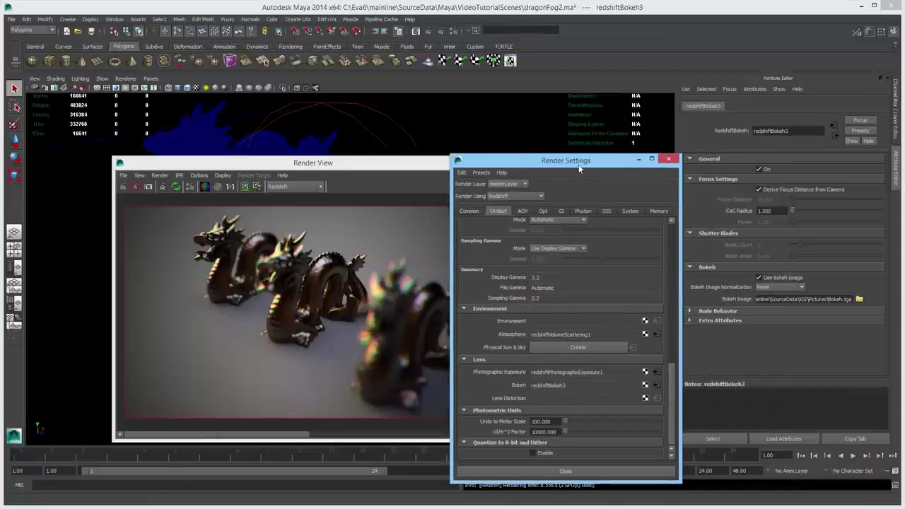
pyautogui.click(776, 288)
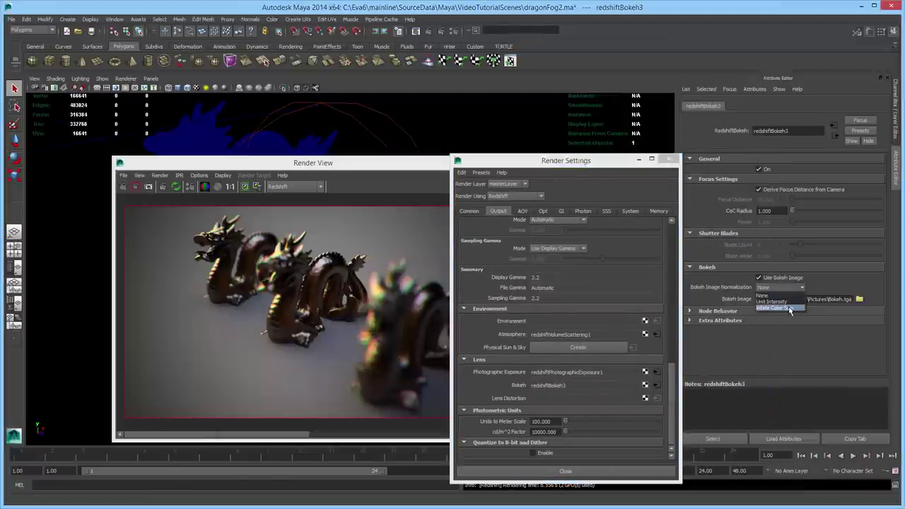
pyautogui.click(778, 302)
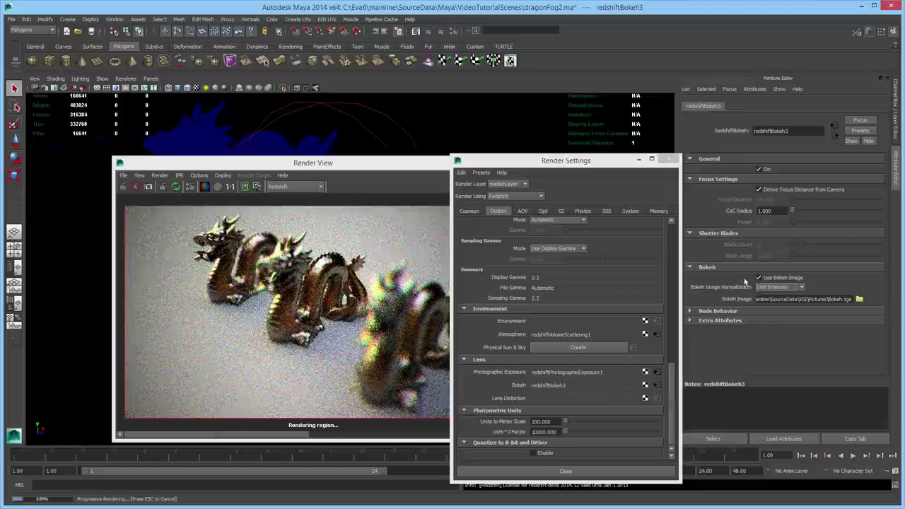
pyautogui.click(778, 289)
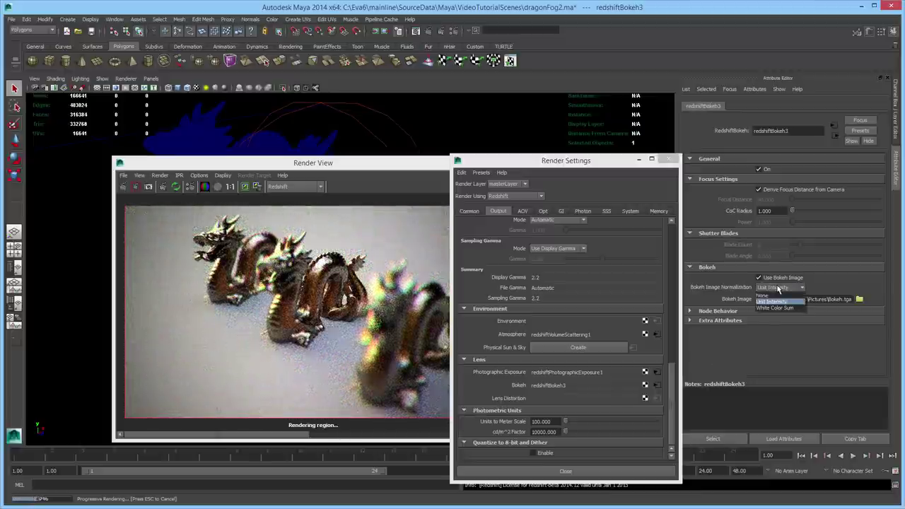
pyautogui.click(777, 309)
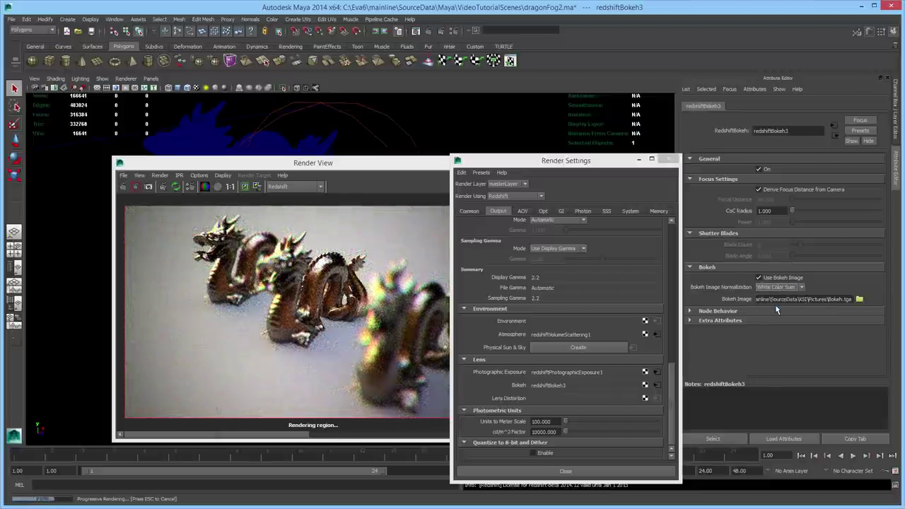
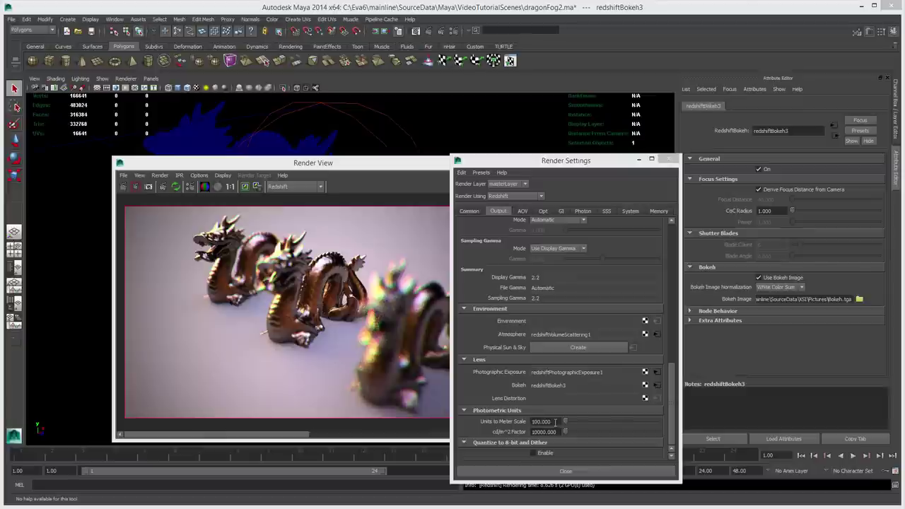
# Test Units to Meter Scale values of 1 and 1000, and return the scale to 100
pyautogui.click(558, 423)
pyautogui.press('Return')
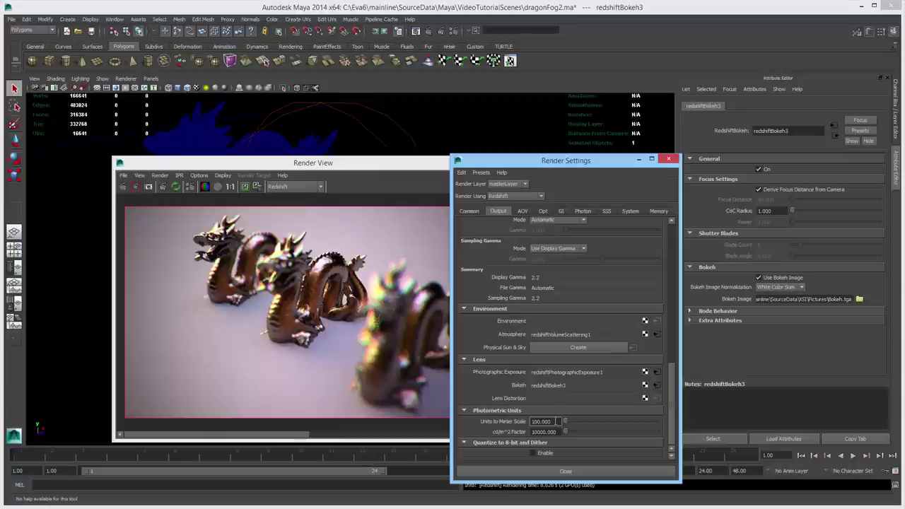
pyautogui.doubleClick(547, 421)
pyautogui.write('1')
pyautogui.press('Tab')
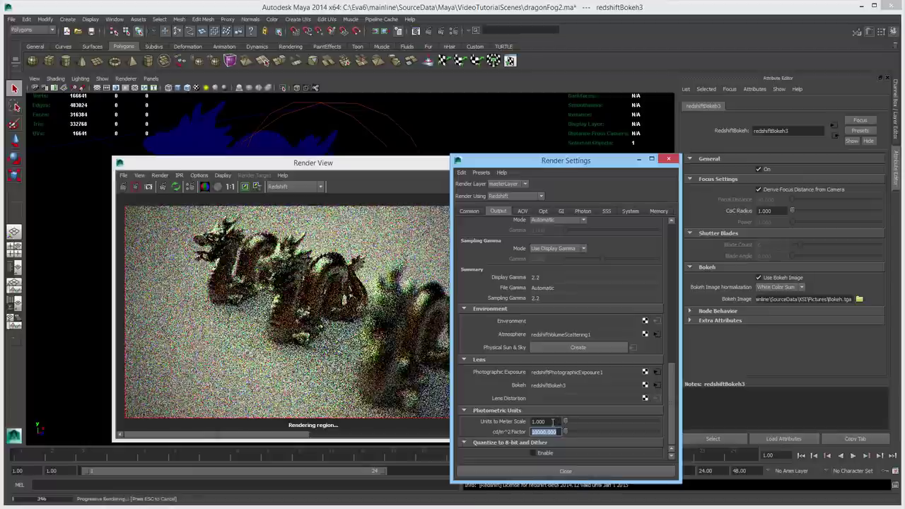
pyautogui.doubleClick(546, 421)
pyautogui.write('1')
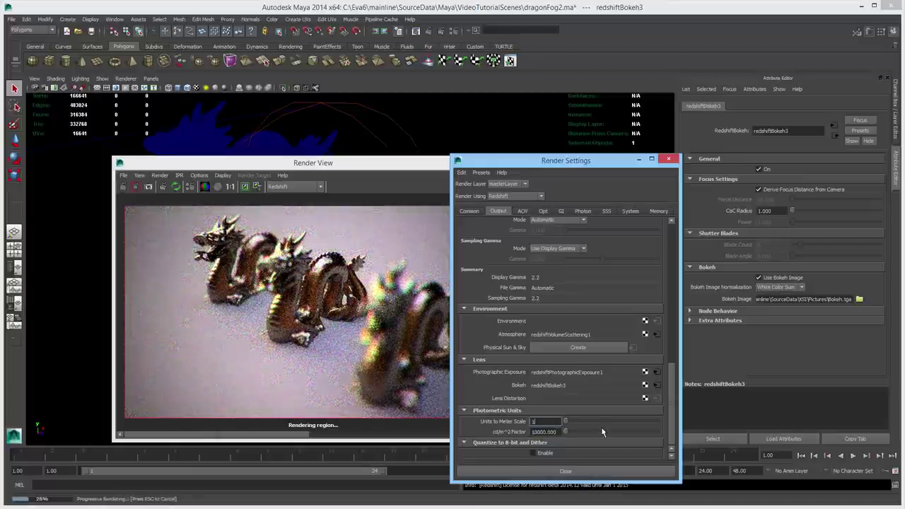
pyautogui.write('000')
pyautogui.press('Tab')
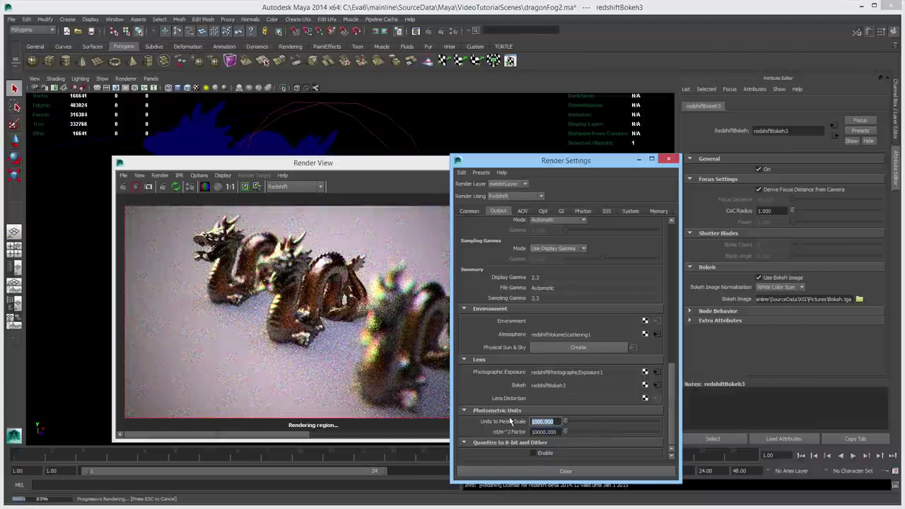
pyautogui.hotkey('shift', 'Tab')
pyautogui.write('100')
pyautogui.press('Tab')
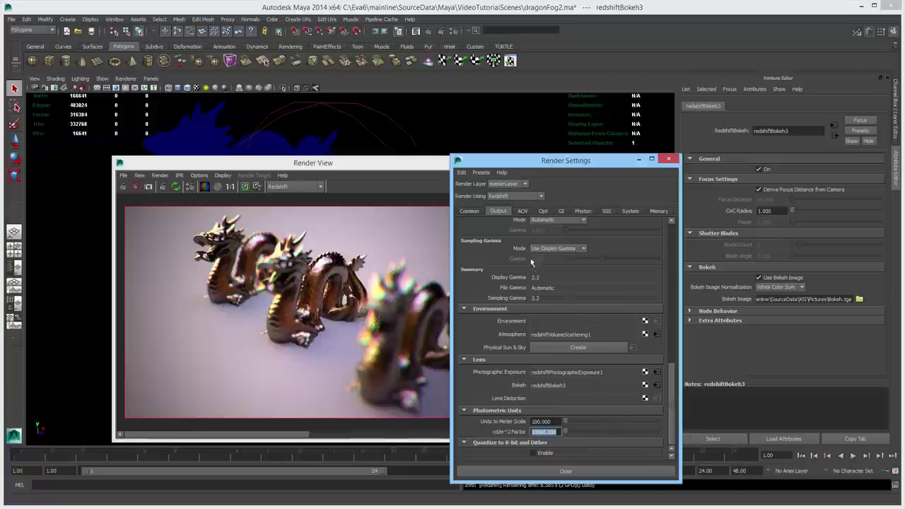
# Close the render view and render settings, and start a new scene without saving the current one
pyautogui.moveTo(673, 414); pyautogui.dragTo(679, 286)
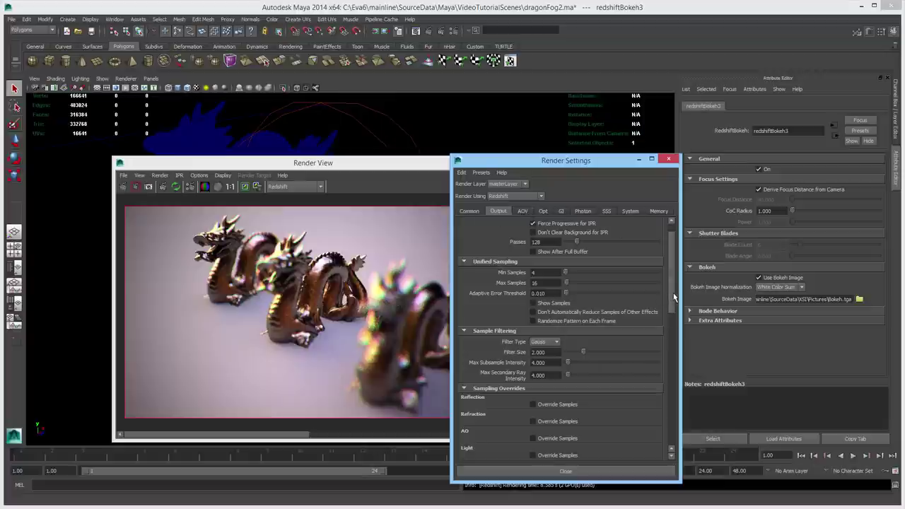
pyautogui.click(427, 169)
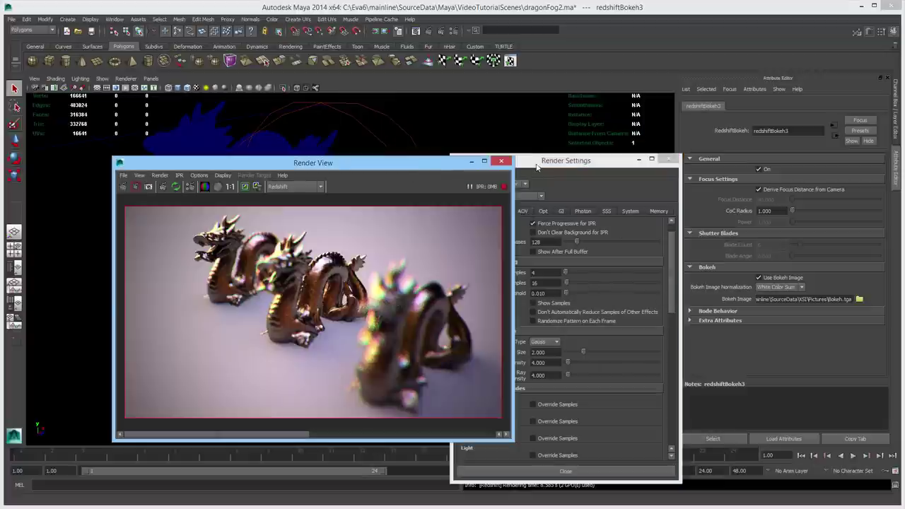
pyautogui.click(503, 163)
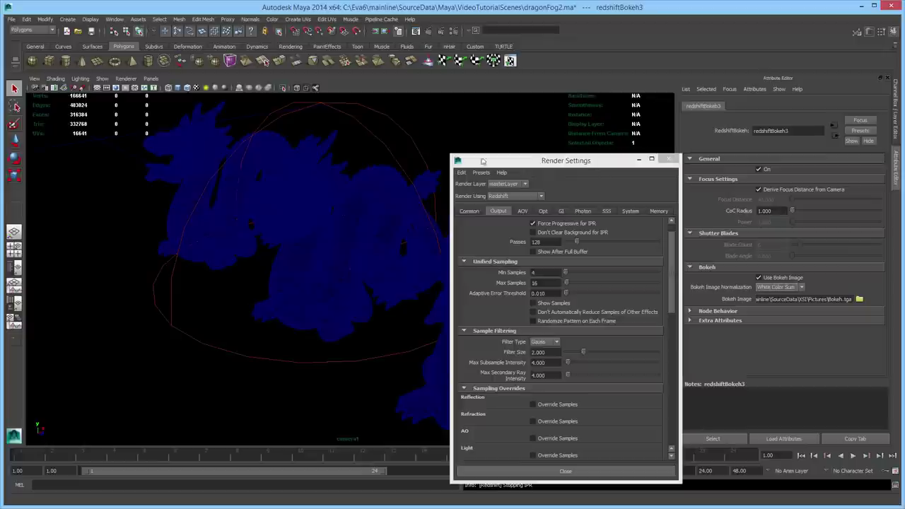
pyautogui.click(668, 159)
pyautogui.click(11, 19)
pyautogui.click(31, 29)
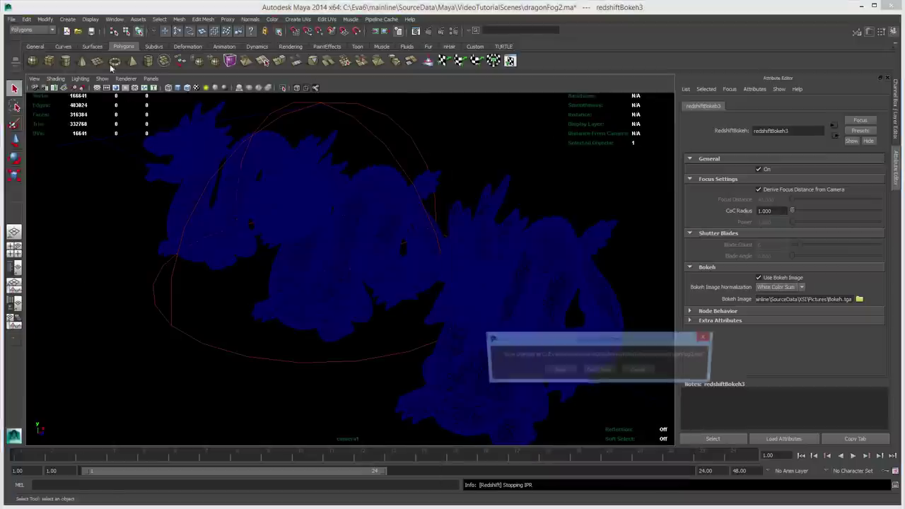
pyautogui.click(605, 371)
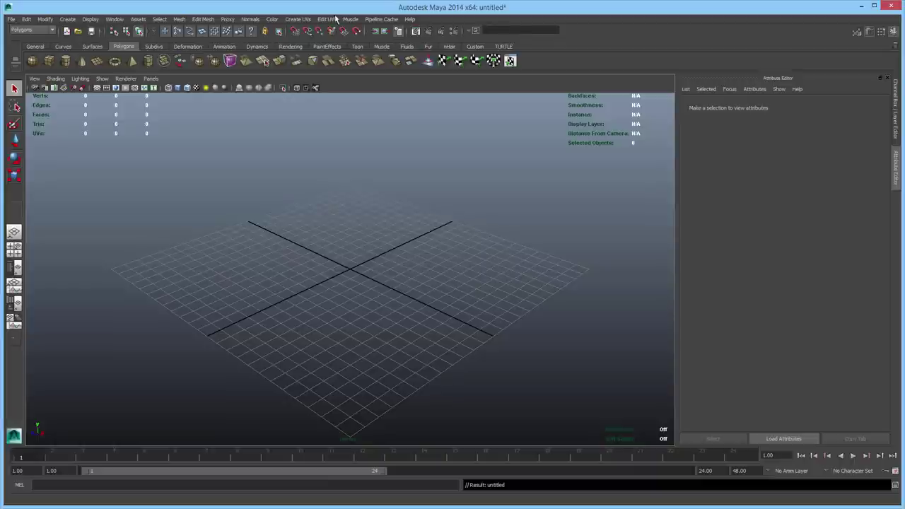
# Set the new scene's renderer to Redshift and browse its list of available AOVs
pyautogui.click(451, 32)
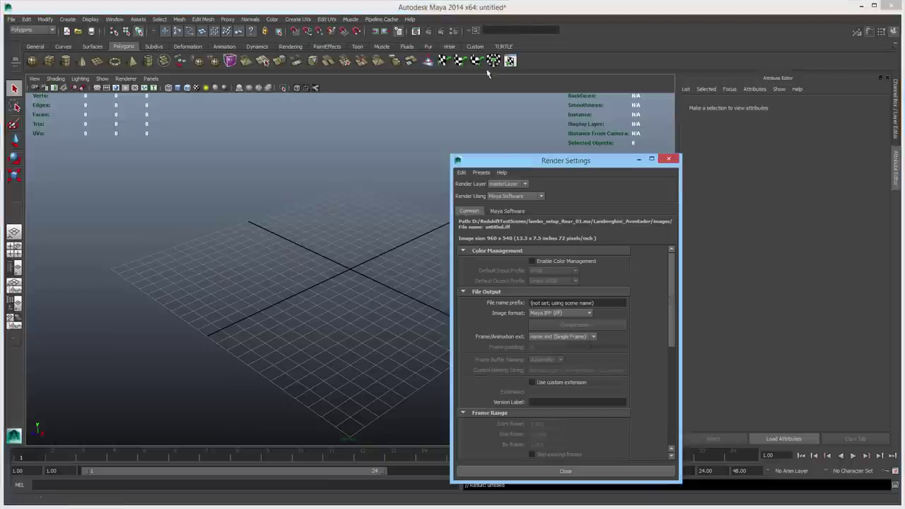
pyautogui.click(518, 198)
pyautogui.click(516, 225)
pyautogui.click(521, 211)
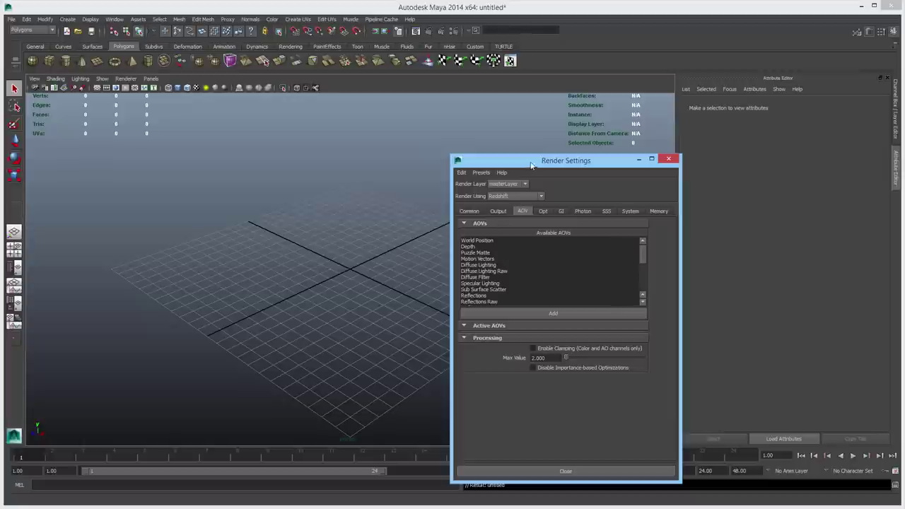
pyautogui.moveTo(603, 163); pyautogui.dragTo(570, 142)
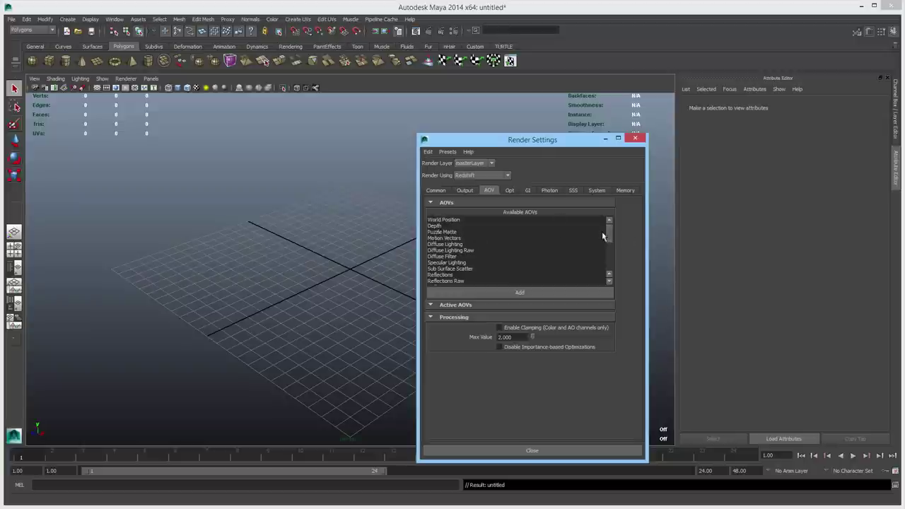
pyautogui.scroll(-3, 611, 240)
pyautogui.scroll(3, 611, 240)
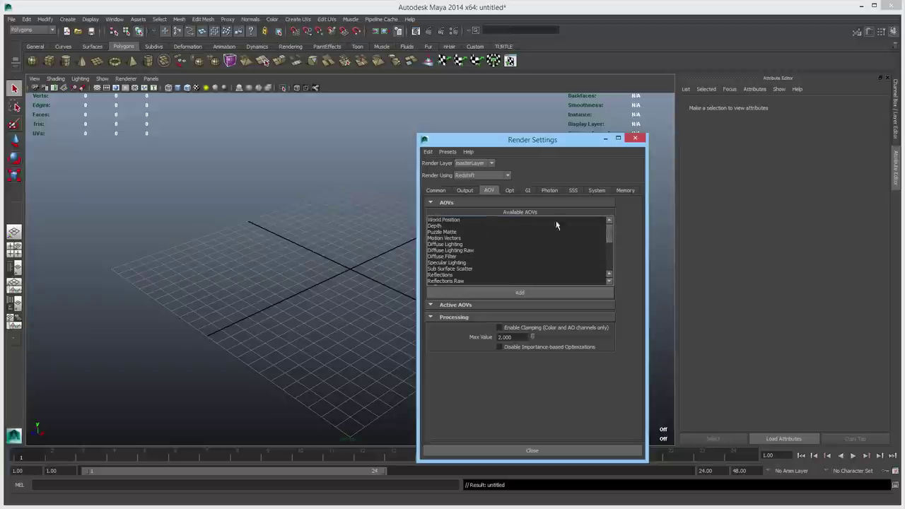
# Add the Depth, Puzzle Matte and Motion Vectors AOVs, leaving only Depth enabled
pyautogui.doubleClick(437, 227)
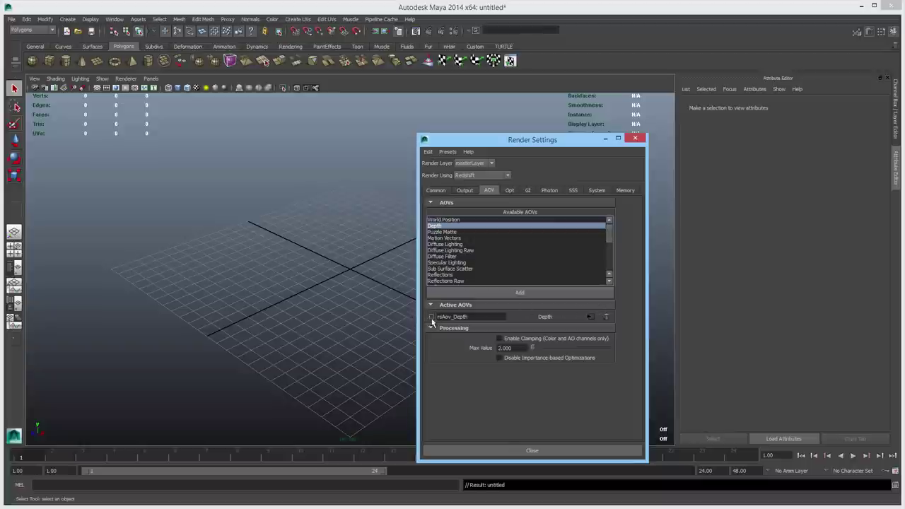
pyautogui.doubleClick(457, 234)
pyautogui.doubleClick(457, 238)
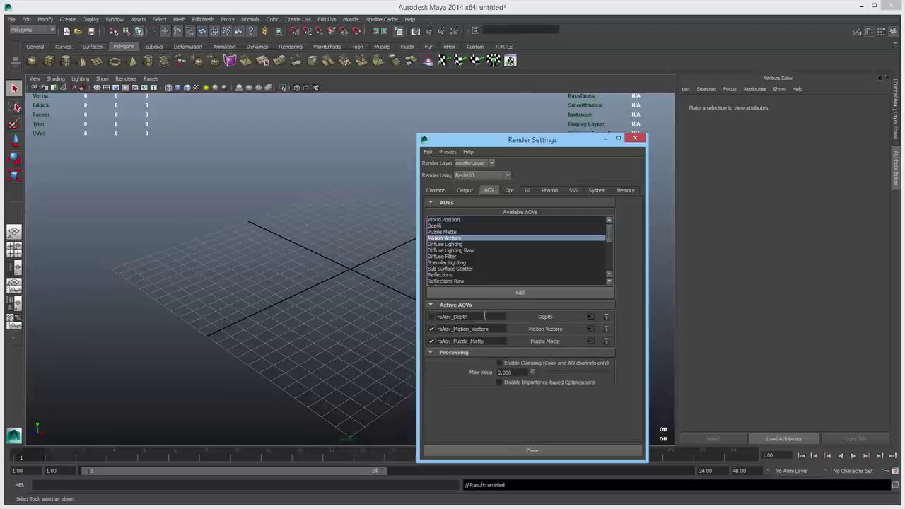
pyautogui.click(432, 341)
pyautogui.click(432, 329)
pyautogui.click(432, 317)
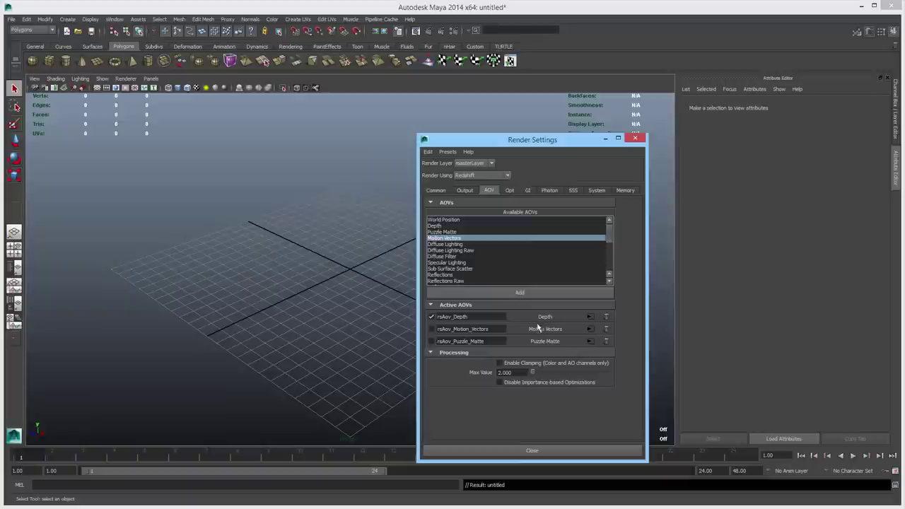
# Examine the Depth AOV's attributes, including its bits per channel, and the Redshift optimization settings
pyautogui.click(592, 316)
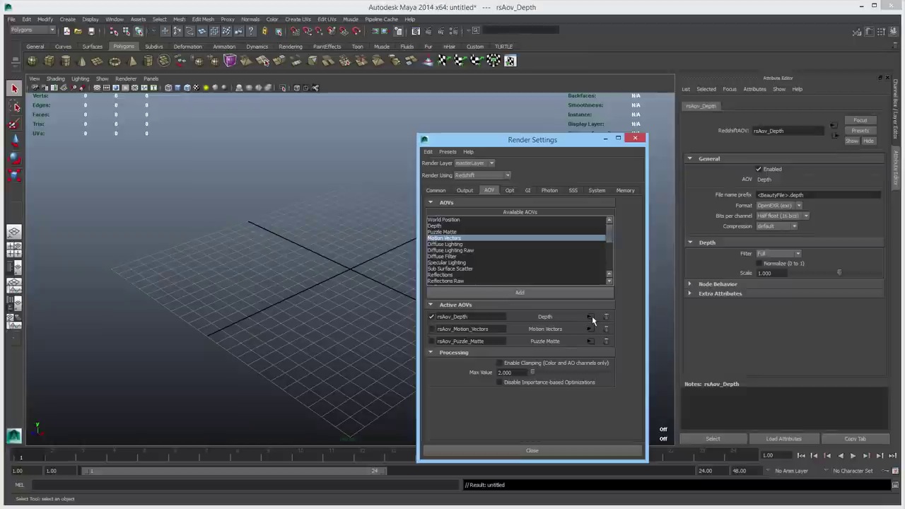
pyautogui.click(793, 216)
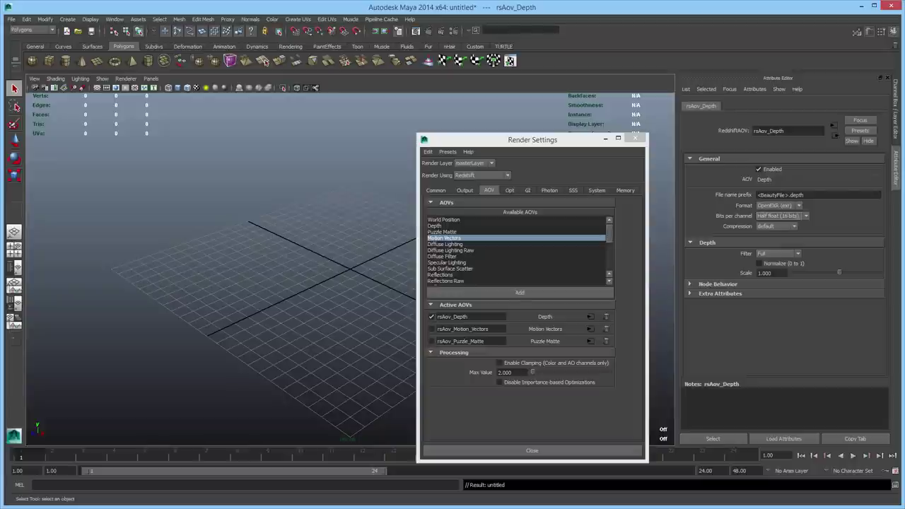
pyautogui.click(510, 191)
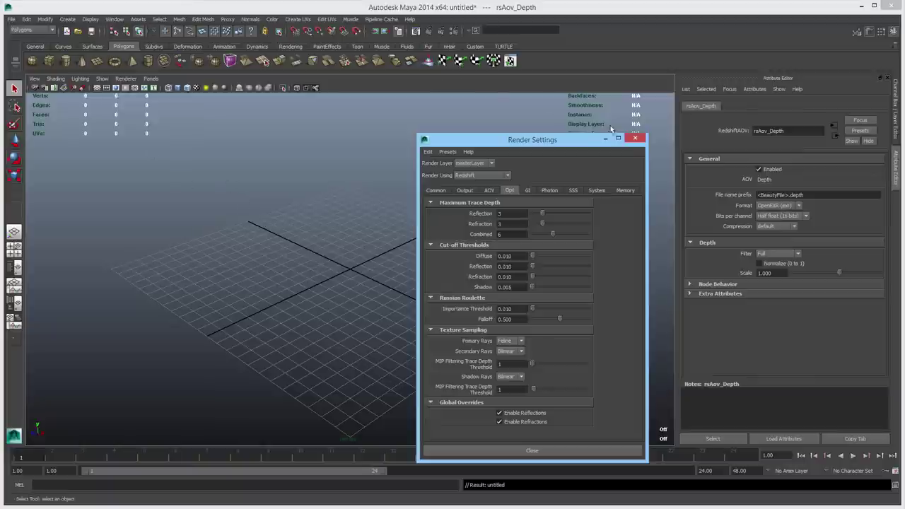
# Close the render settings and open the recent scene dragonOpt.ma
pyautogui.click(635, 138)
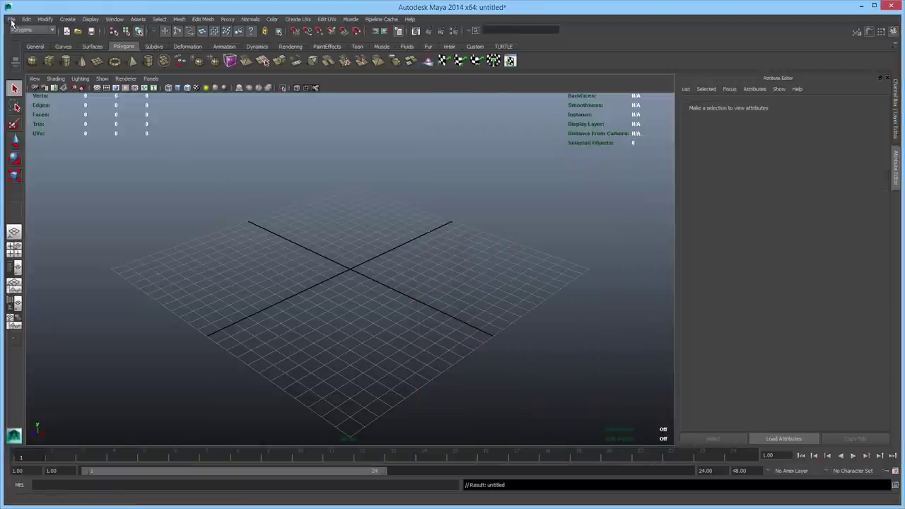
pyautogui.click(11, 21)
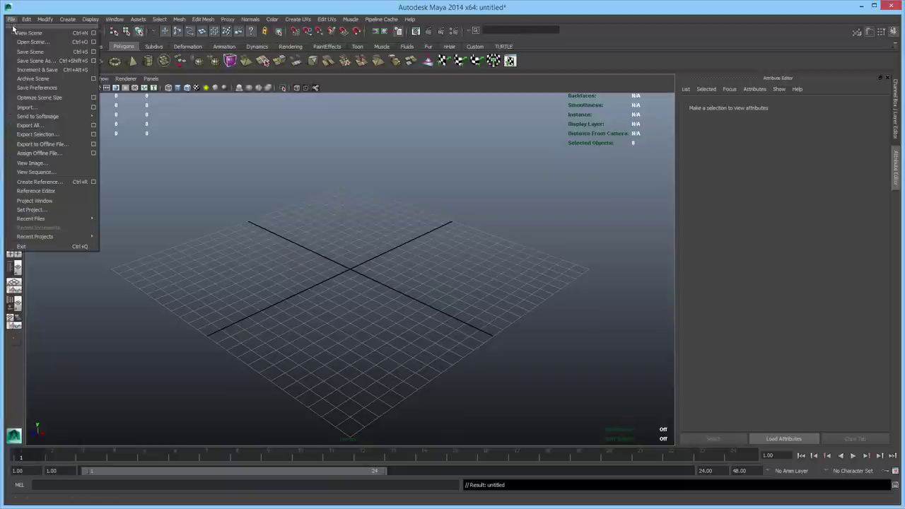
pyautogui.moveTo(52, 222)
pyautogui.click(124, 219)
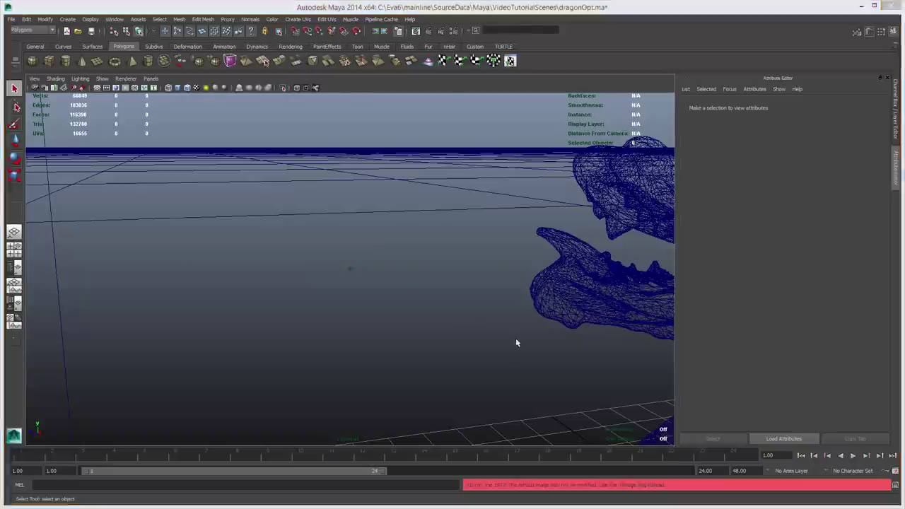
# Show the four-view layout, select the perspective view's camera and start a live Redshift render of the dragons
pyautogui.press('space')
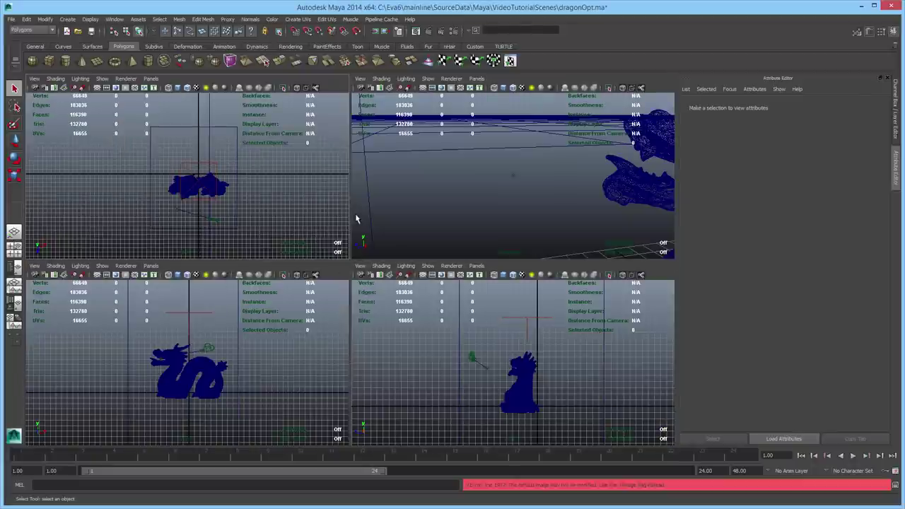
pyautogui.click(238, 347)
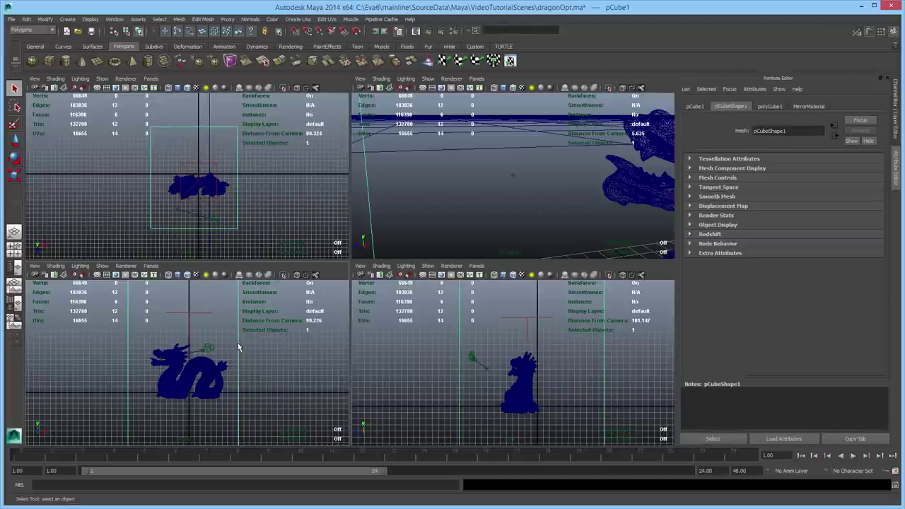
pyautogui.click(473, 357)
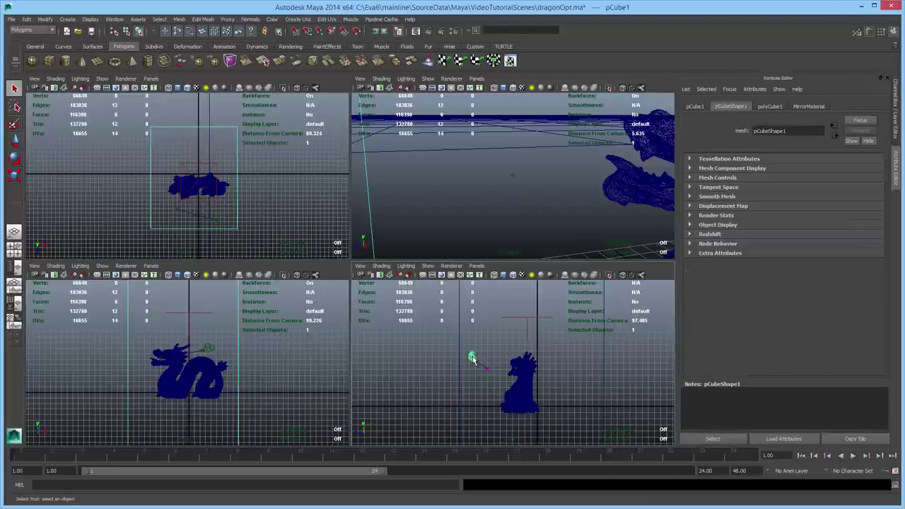
pyautogui.click(362, 78)
pyautogui.click(375, 91)
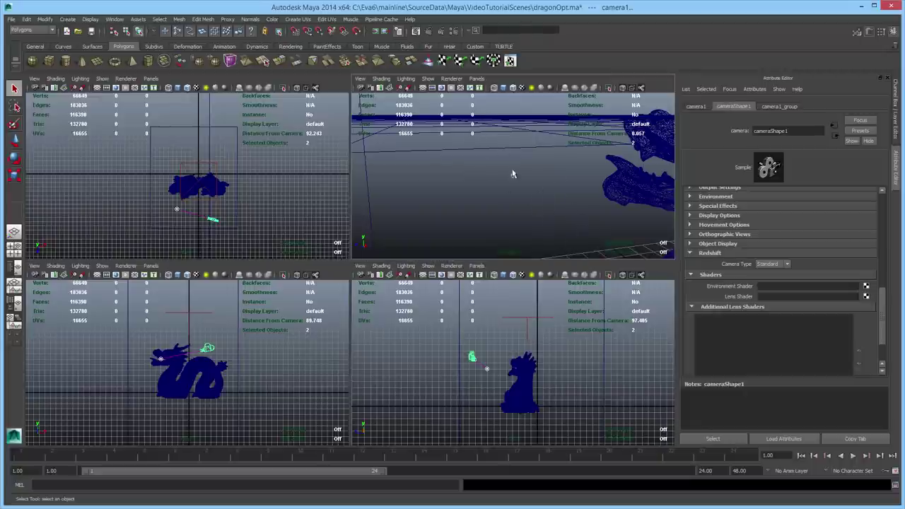
pyautogui.click(441, 33)
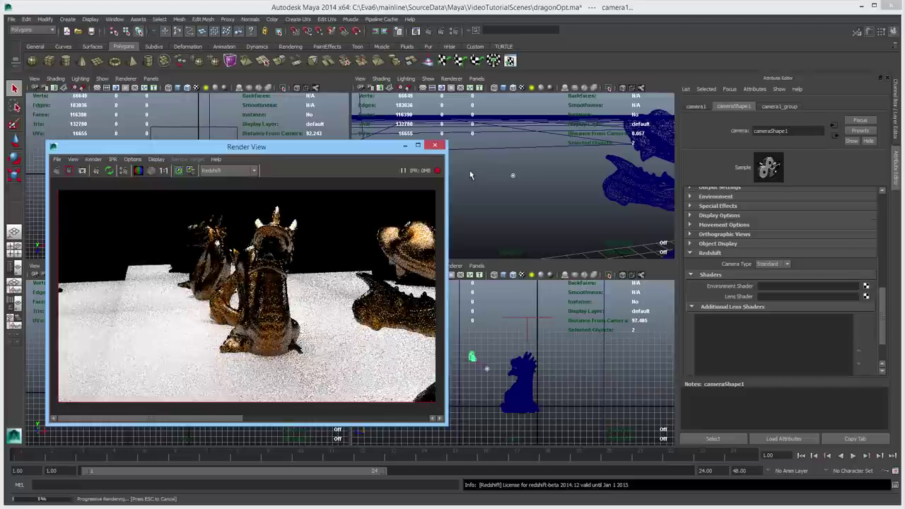
# Set the maximum reflection and combined trace depths to 16 and shift the render settings window aside
pyautogui.click(454, 31)
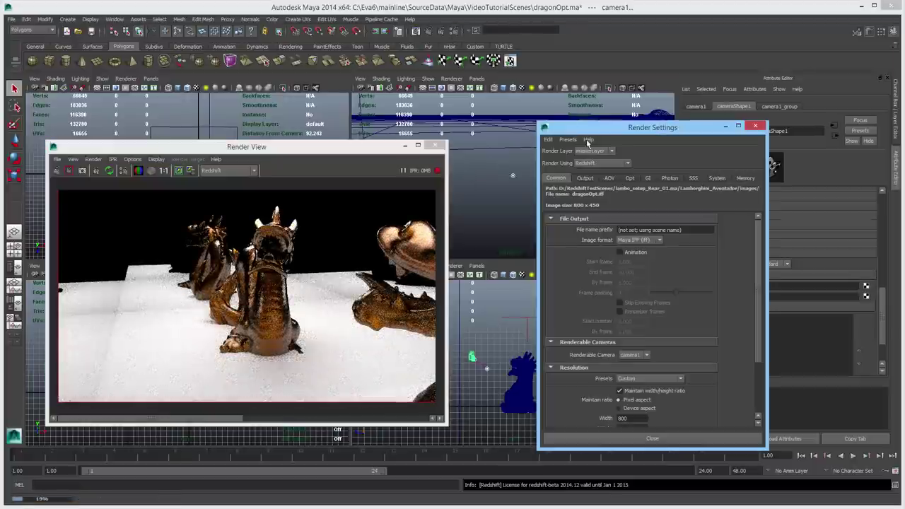
pyautogui.click(635, 179)
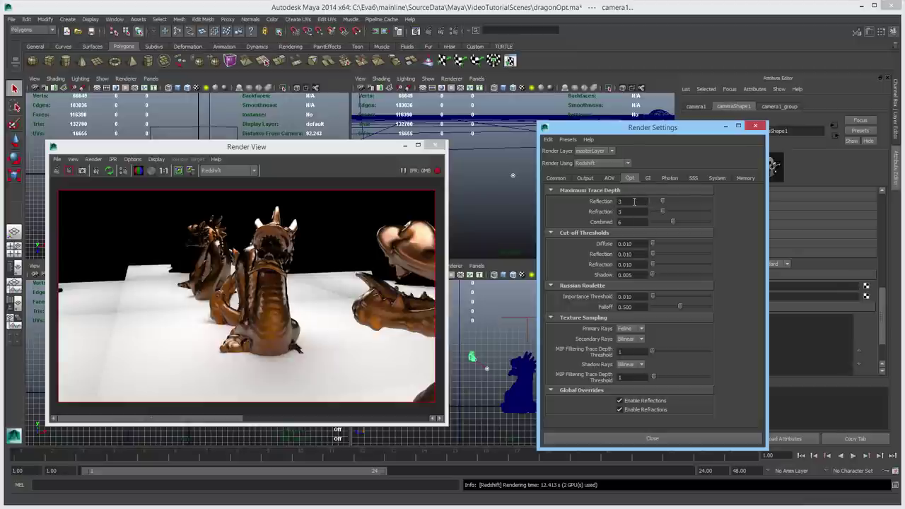
pyautogui.doubleClick(641, 202)
pyautogui.doubleClick(646, 222)
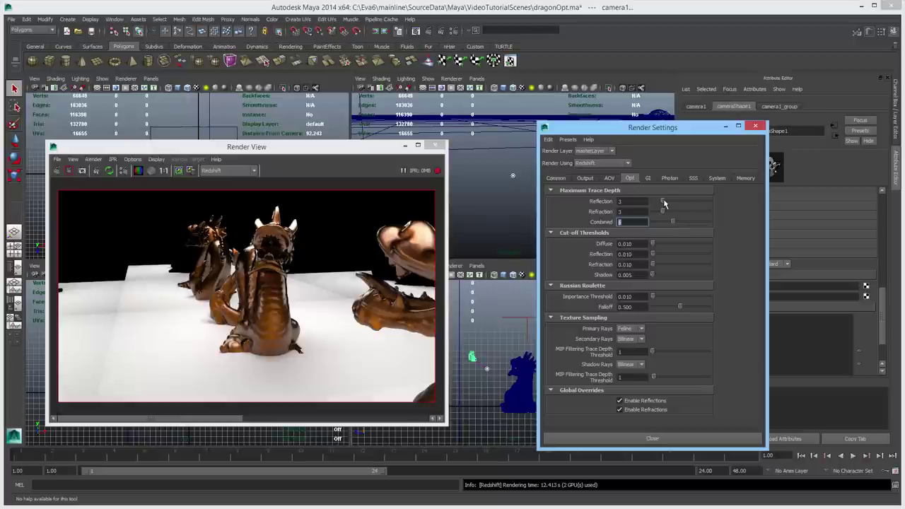
pyautogui.moveTo(663, 202); pyautogui.dragTo(720, 206)
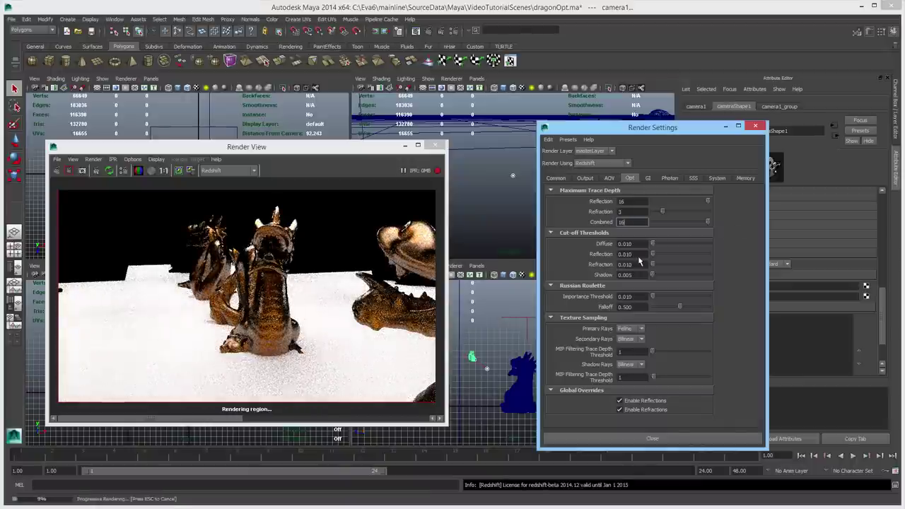
pyautogui.moveTo(639, 129); pyautogui.dragTo(688, 177)
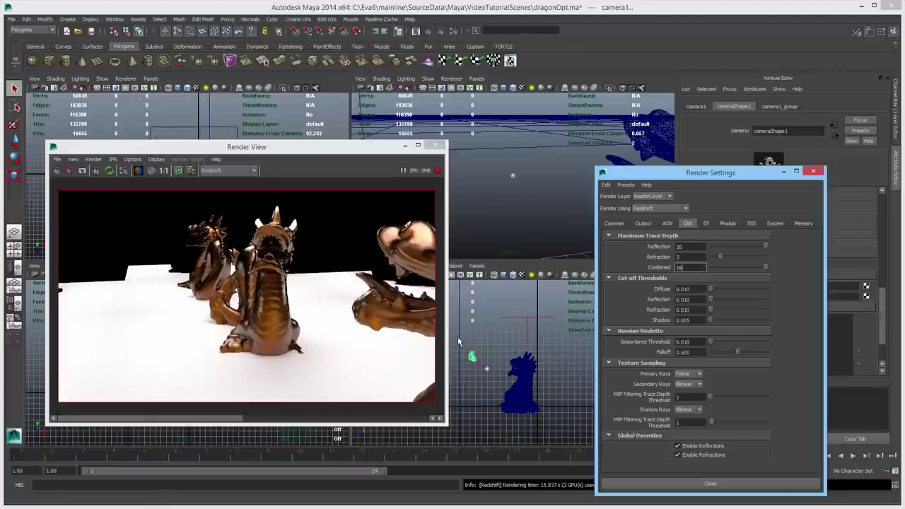
# Select the mirror cube and set its MirrorMaterial's maximum reflection trace depth to 16
pyautogui.click(472, 357)
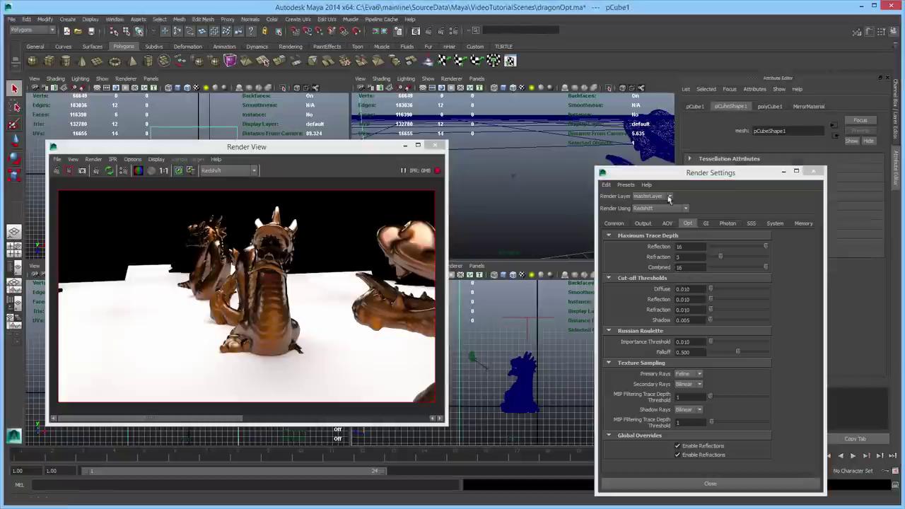
pyautogui.moveTo(690, 178); pyautogui.dragTo(546, 142)
pyautogui.click(808, 106)
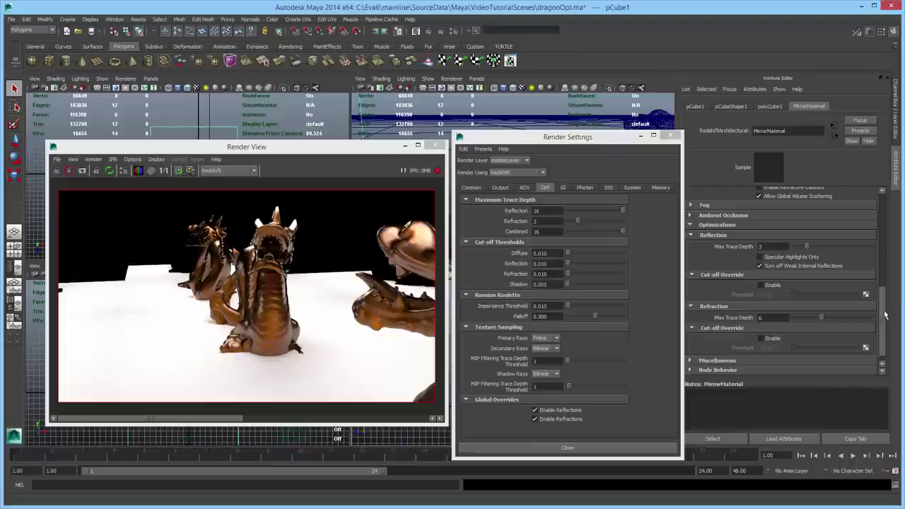
pyautogui.moveTo(883, 320); pyautogui.dragTo(890, 298)
pyautogui.scroll(-3, 863, 283)
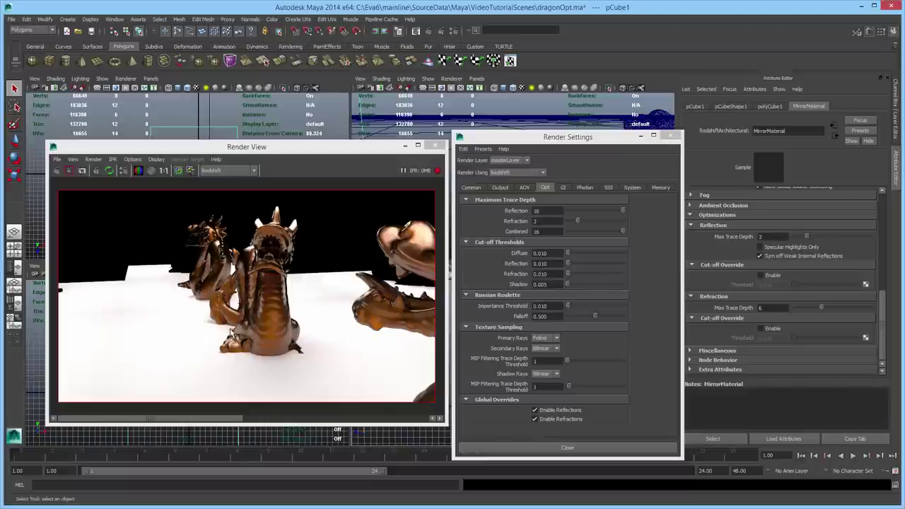
pyautogui.moveTo(807, 238); pyautogui.dragTo(887, 246)
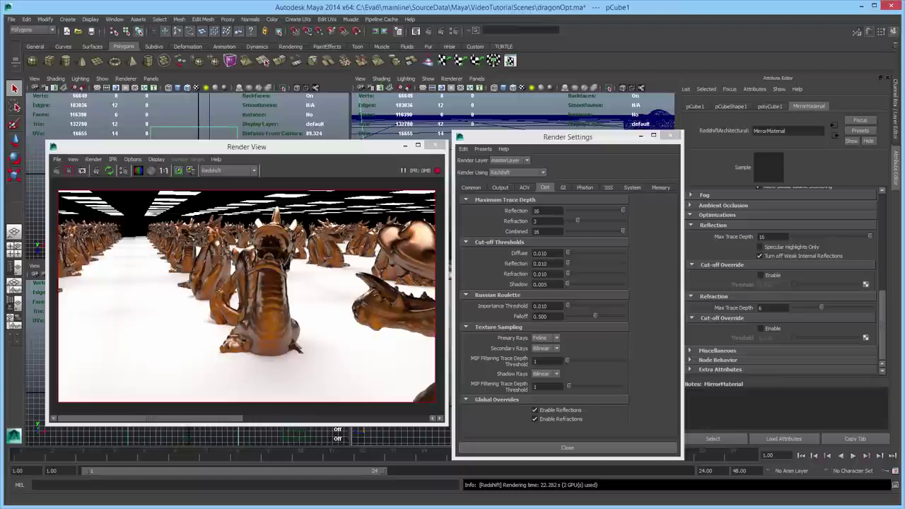
# Open the recent scene dragonGI.ma and render its current frame in a fresh render view
pyautogui.press('space')
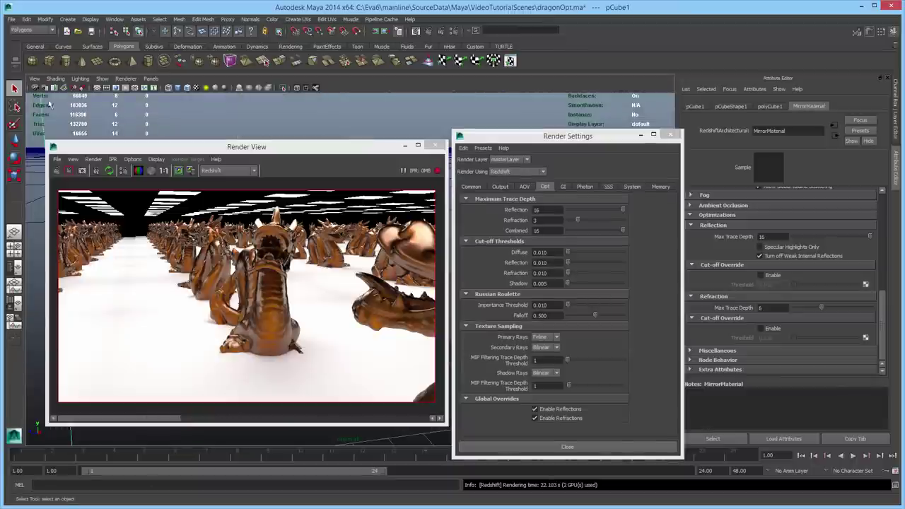
pyautogui.click(11, 19)
pyautogui.moveTo(62, 219)
pyautogui.click(192, 229)
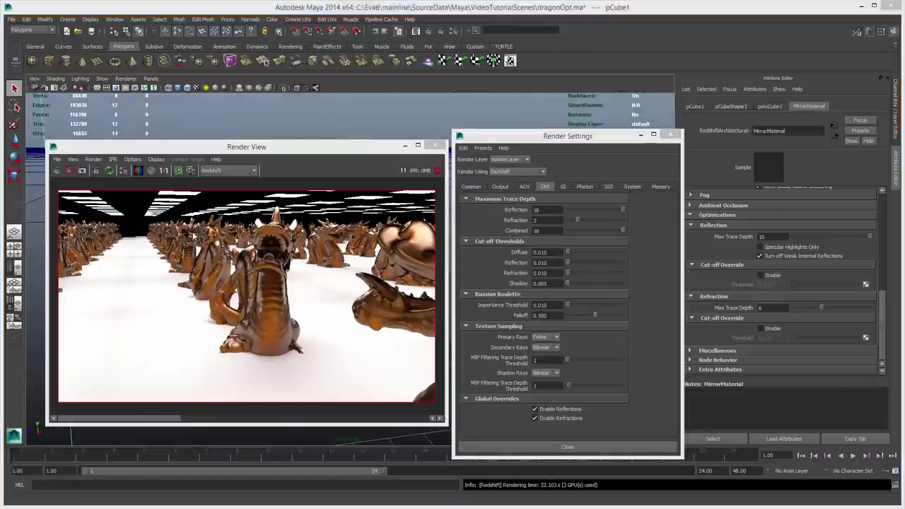
pyautogui.click(605, 378)
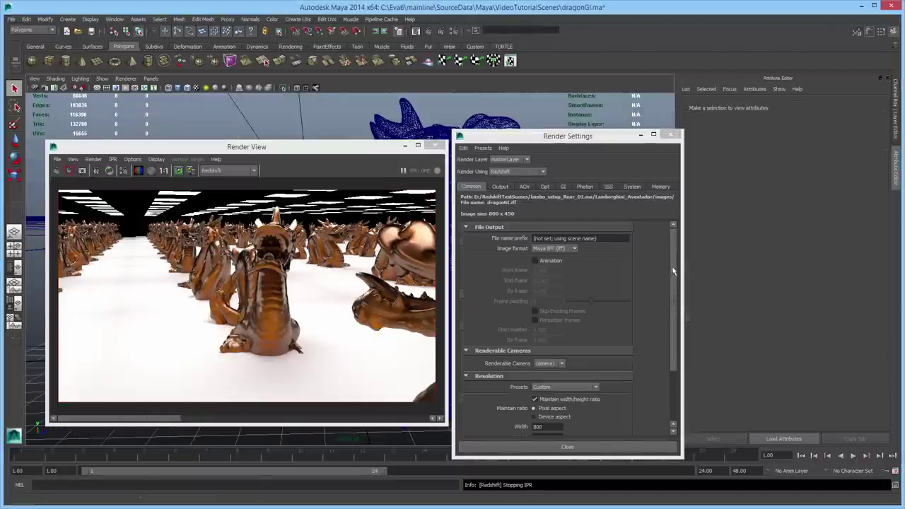
pyautogui.click(435, 145)
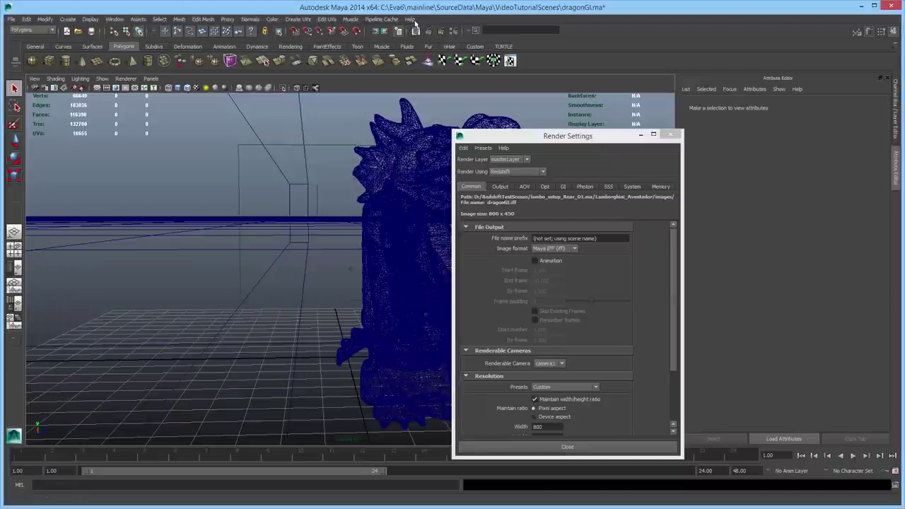
pyautogui.click(427, 30)
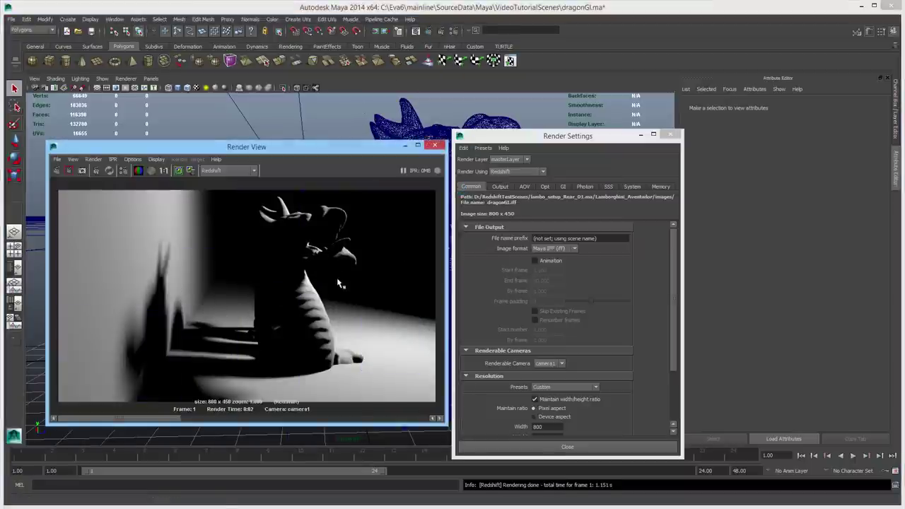
# Set the primary GI engine to Brute Force and render the dragon again
pyautogui.click(563, 186)
pyautogui.click(557, 210)
pyautogui.click(558, 236)
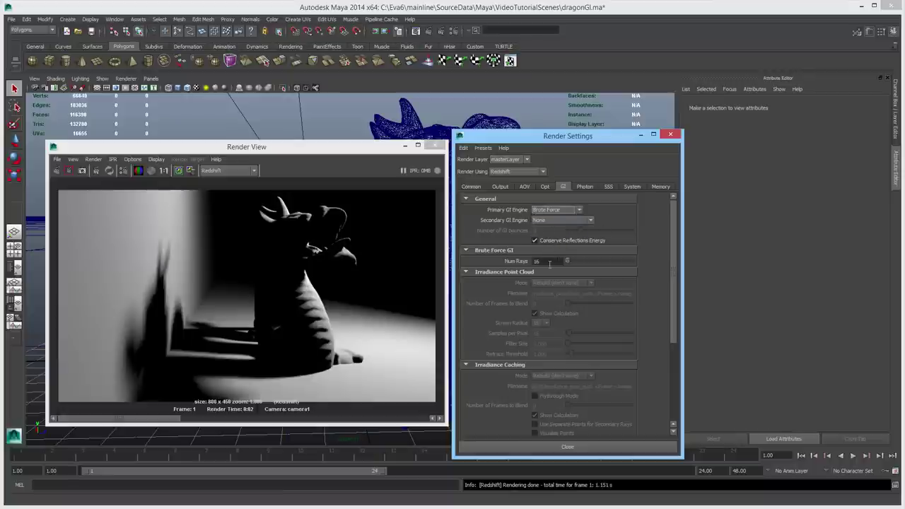
pyautogui.click(56, 170)
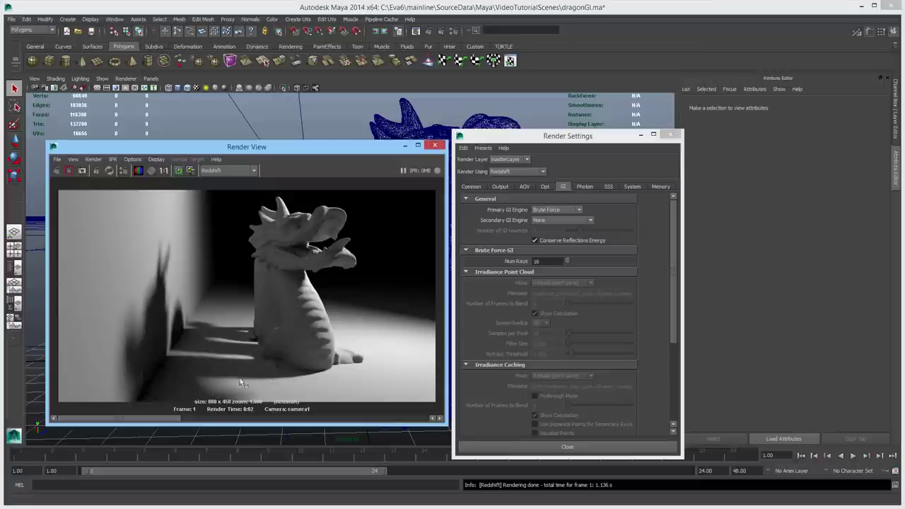
# Set the Brute Force GI number of rays to 256 and re-render the frame
pyautogui.moveTo(559, 261); pyautogui.dragTo(487, 261)
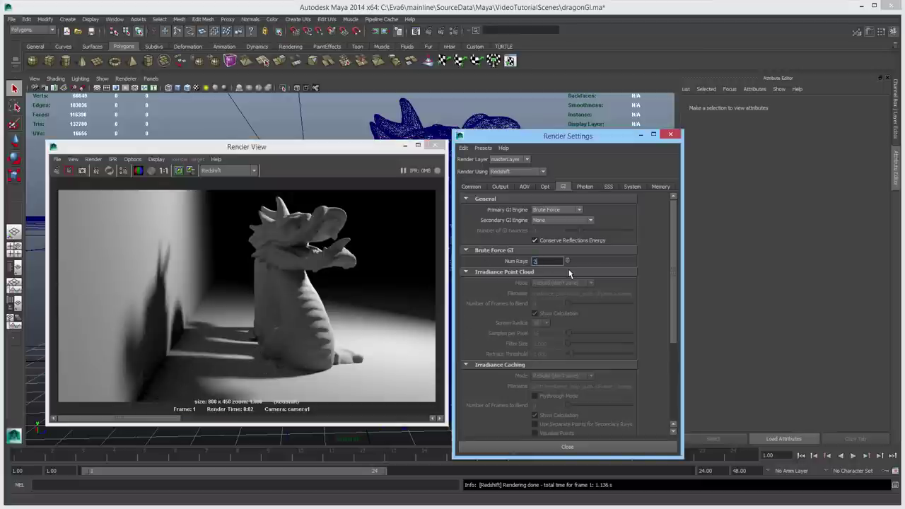
pyautogui.write('256')
pyautogui.press('Return')
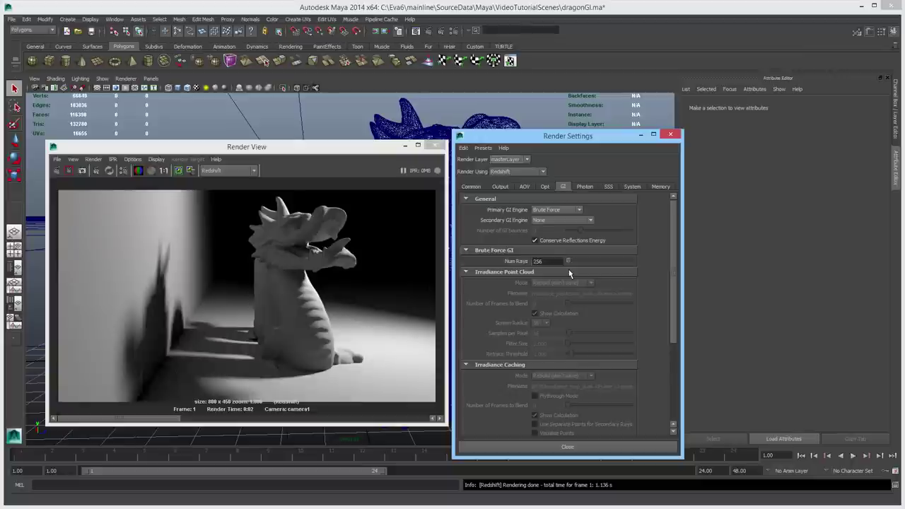
pyautogui.click(56, 173)
pyautogui.click(57, 176)
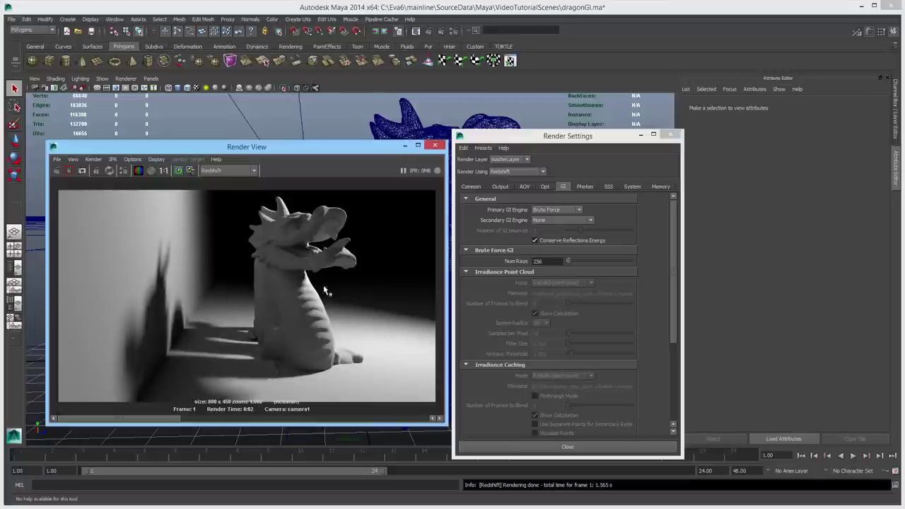
# Set the secondary GI engine to Irradiance Point Cloud
pyautogui.click(553, 221)
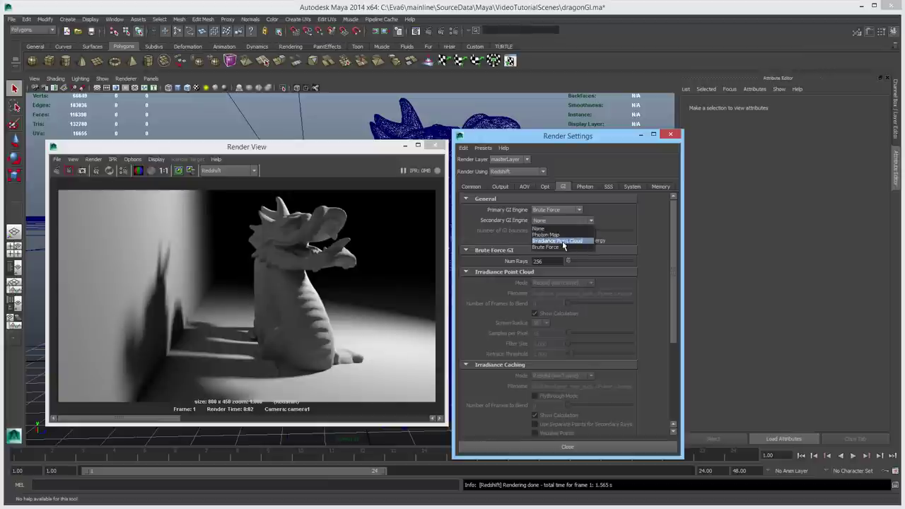
pyautogui.click(573, 241)
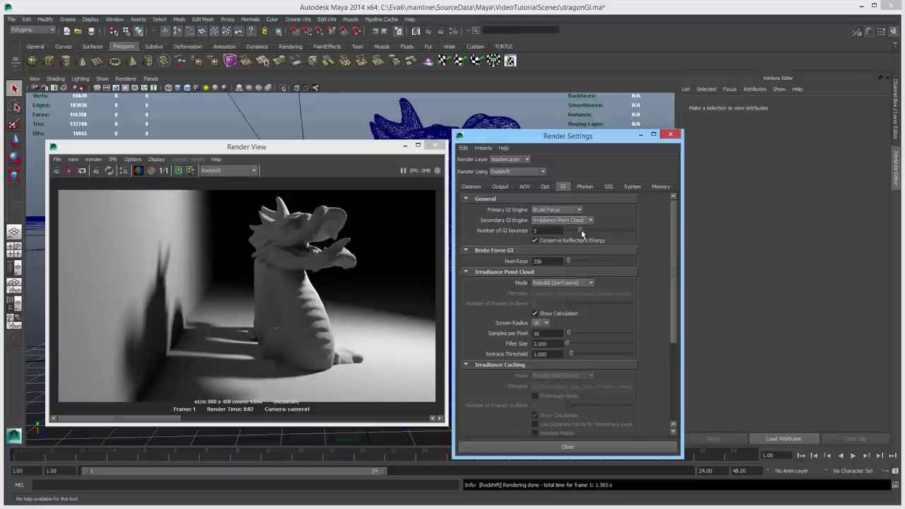
pyautogui.moveTo(581, 234)
pyautogui.mouseDown()
pyautogui.moveTo(563, 235)
pyautogui.moveTo(609, 239)
pyautogui.moveTo(581, 237)
pyautogui.mouseUp()
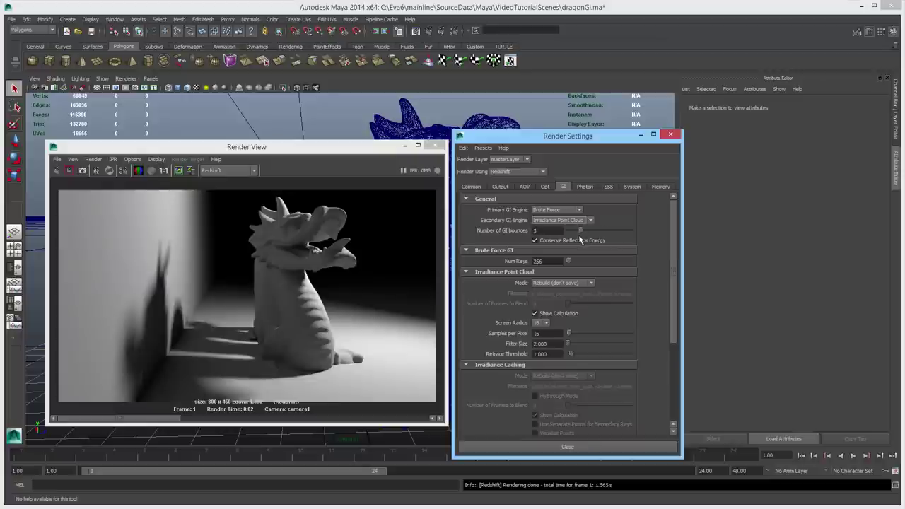
# Set the Irradiance Point Cloud screen radius to 4 and re-render the frame
pyautogui.click(545, 324)
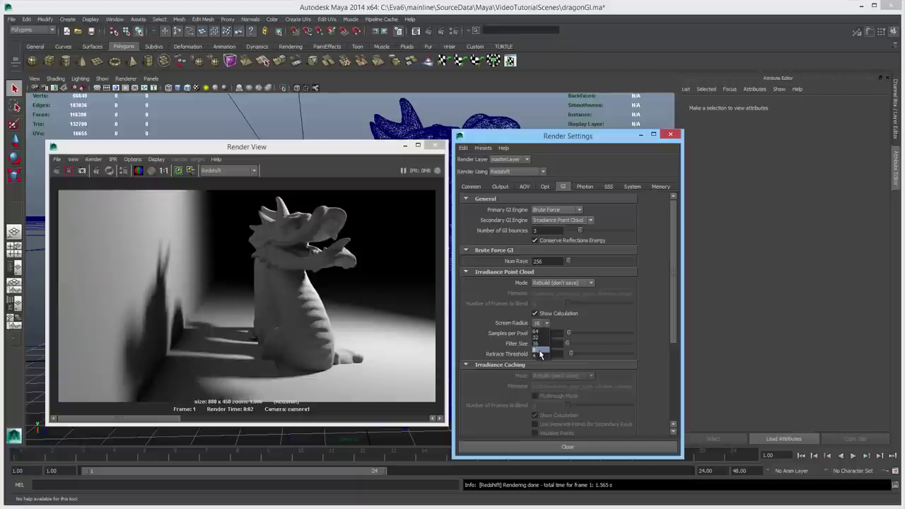
pyautogui.click(538, 349)
pyautogui.click(546, 323)
pyautogui.click(539, 356)
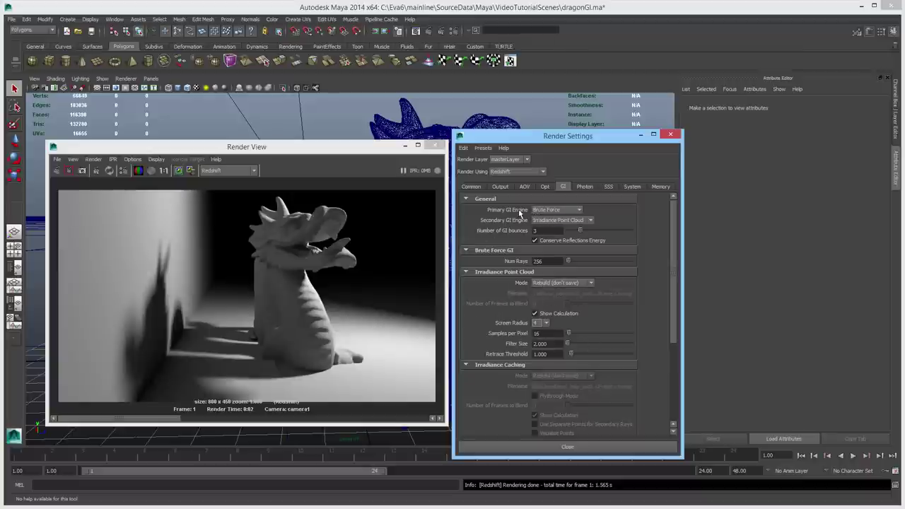
pyautogui.click(536, 312)
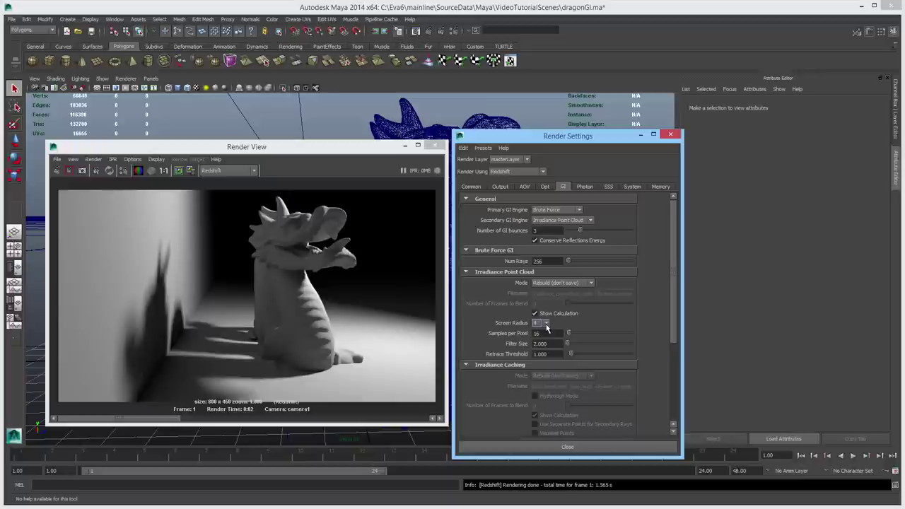
pyautogui.click(56, 170)
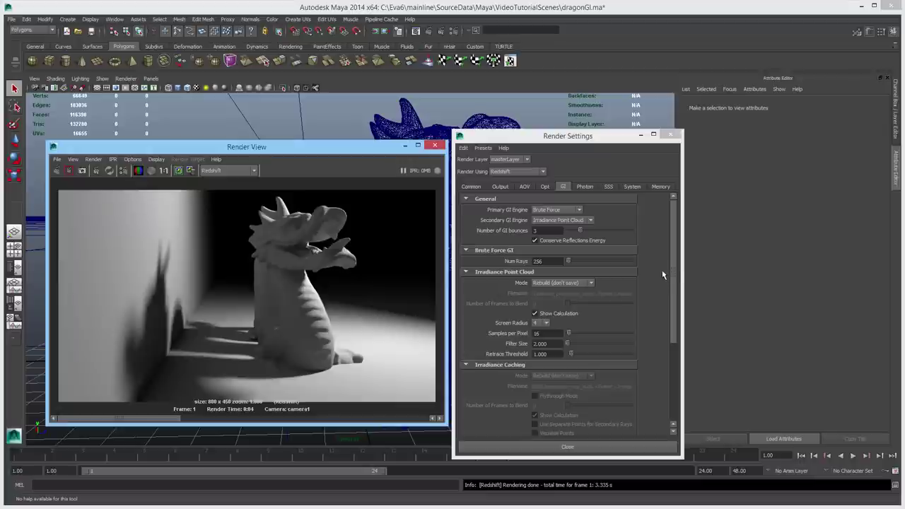
# Look over the remaining GI settings, the photon mapping and caustics settings, and the subsurface scattering settings
pyautogui.moveTo(677, 272); pyautogui.dragTo(669, 290)
pyautogui.scroll(2, 668, 290)
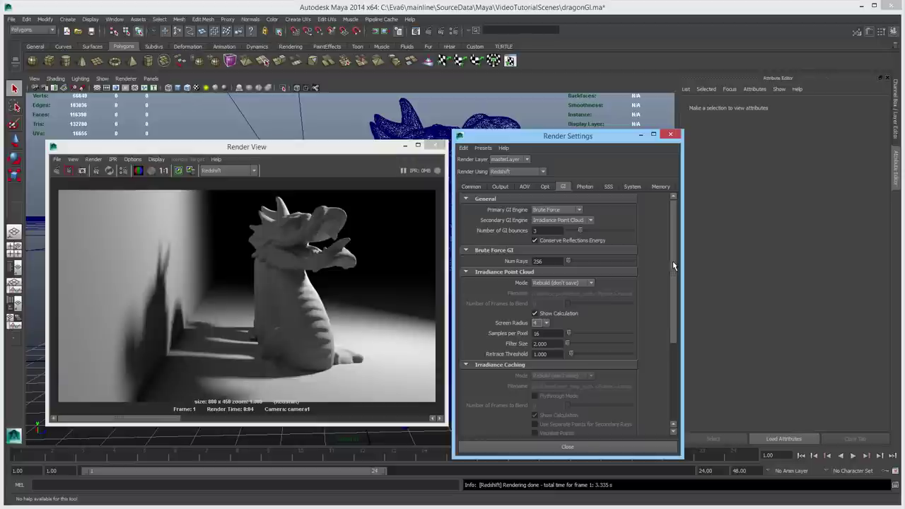
pyautogui.click(586, 187)
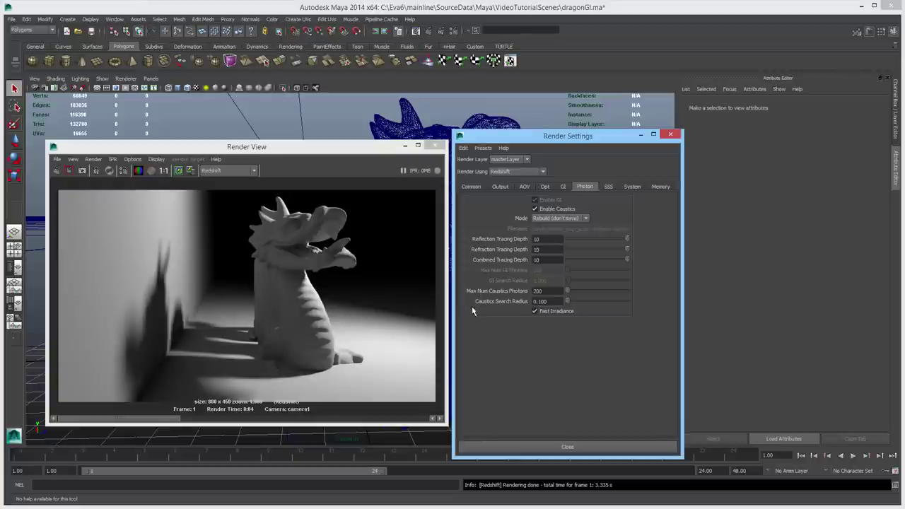
pyautogui.click(566, 186)
pyautogui.click(585, 186)
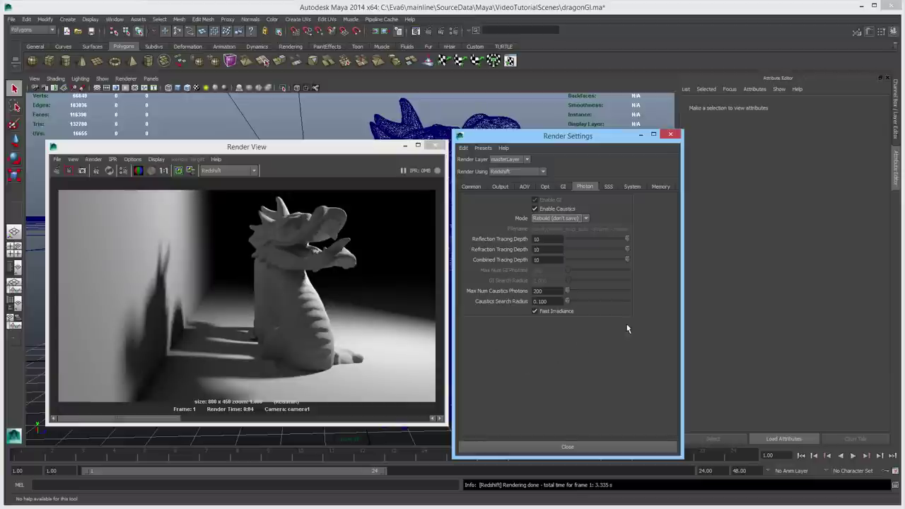
pyautogui.click(608, 188)
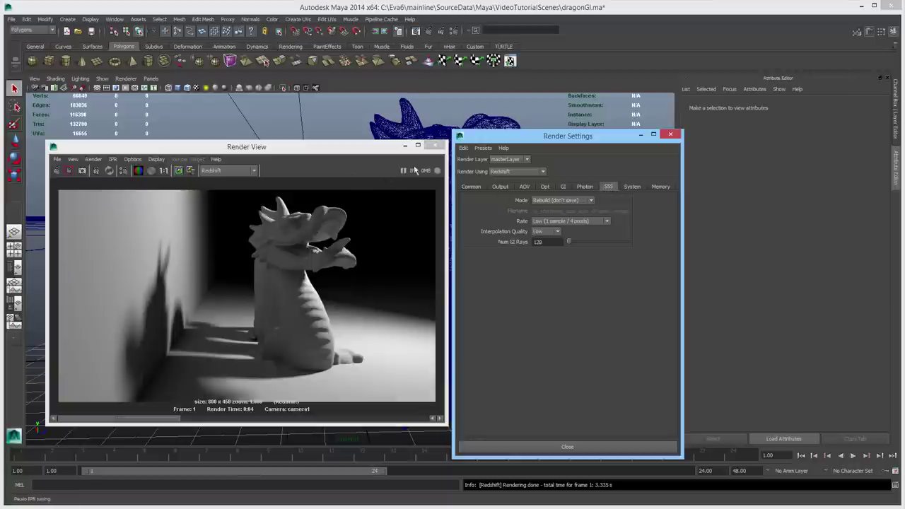
# Open the scene dragonSSS.ma without saving the changes to dragonGI.ma
pyautogui.click(11, 19)
pyautogui.click(24, 42)
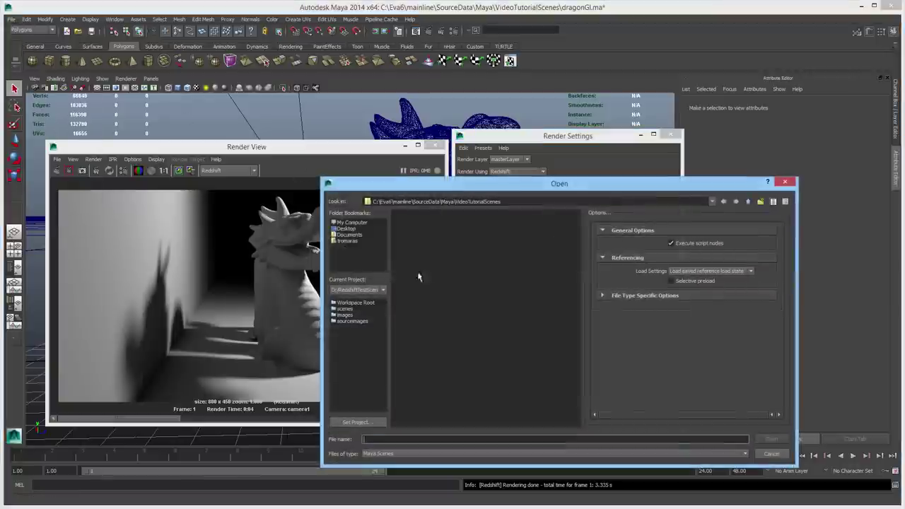
pyautogui.click(430, 297)
pyautogui.doubleClick(430, 359)
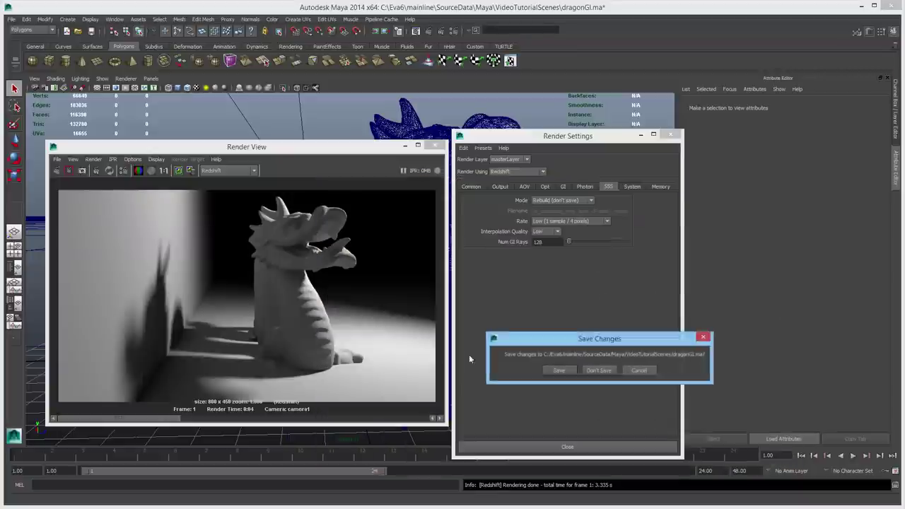
pyautogui.click(585, 370)
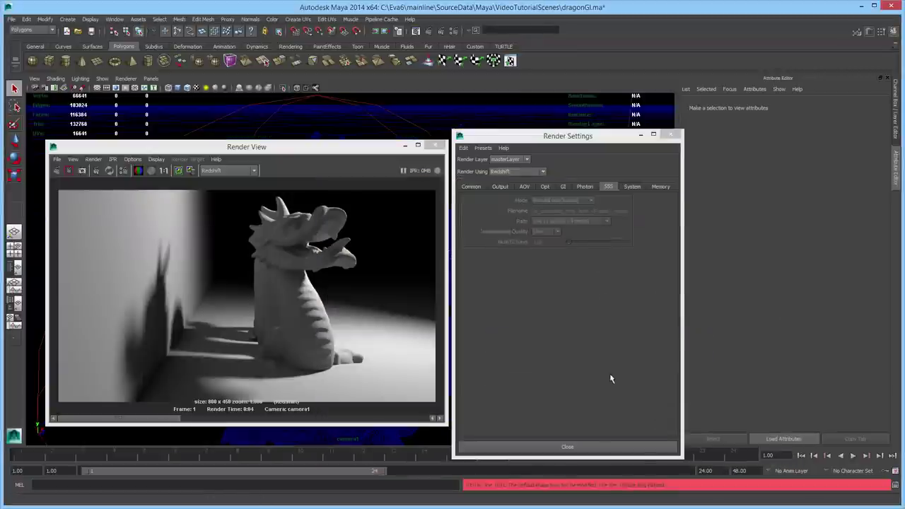
# Replace the old render view with a new Redshift render of the subsurface scattering dragon
pyautogui.click(435, 145)
pyautogui.click(608, 186)
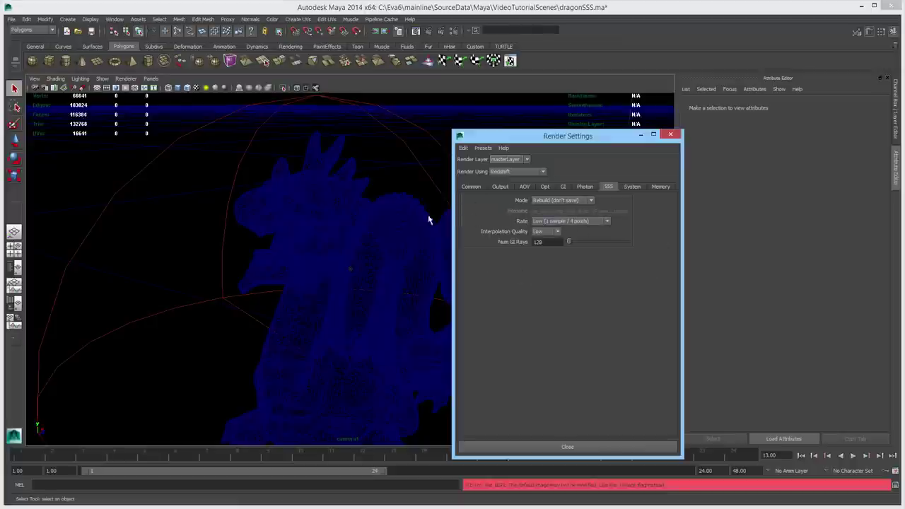
pyautogui.click(428, 32)
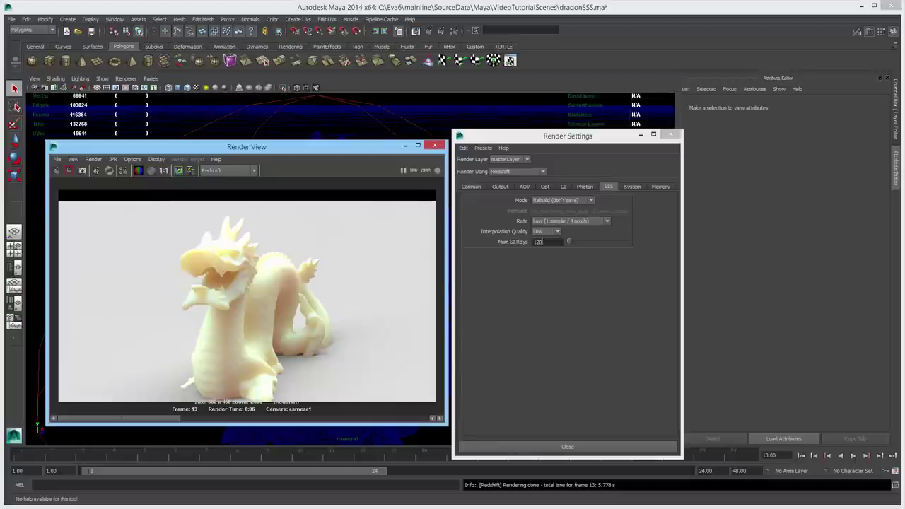
# Examine the available subsurface scattering rates and interpolation qualities, keeping both on Low
pyautogui.click(559, 221)
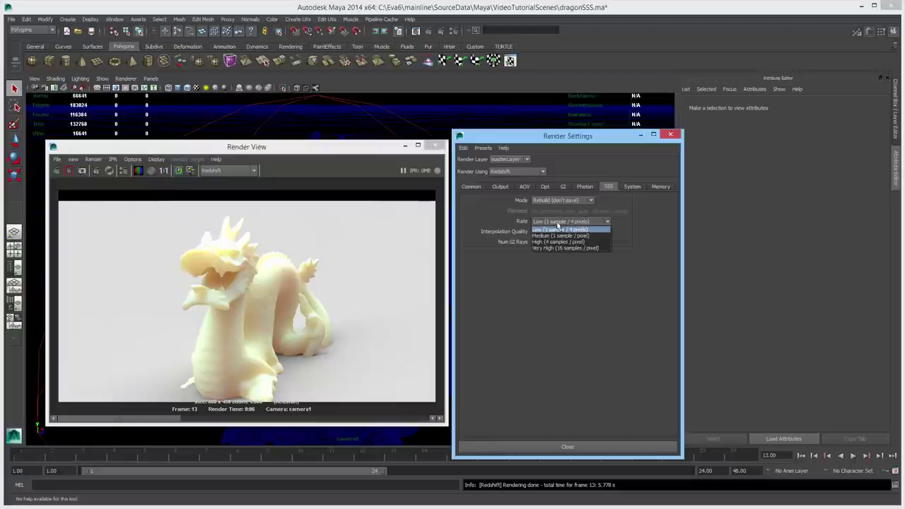
pyautogui.click(559, 230)
pyautogui.click(556, 232)
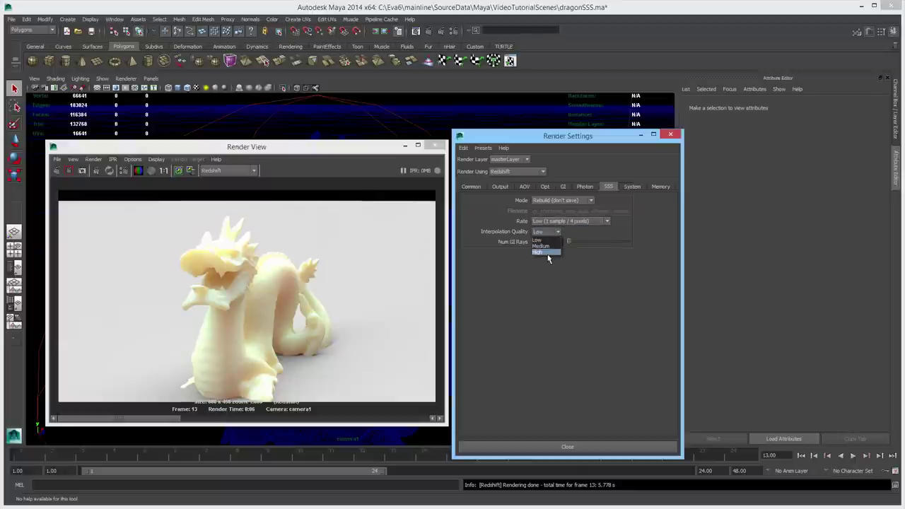
pyautogui.click(571, 234)
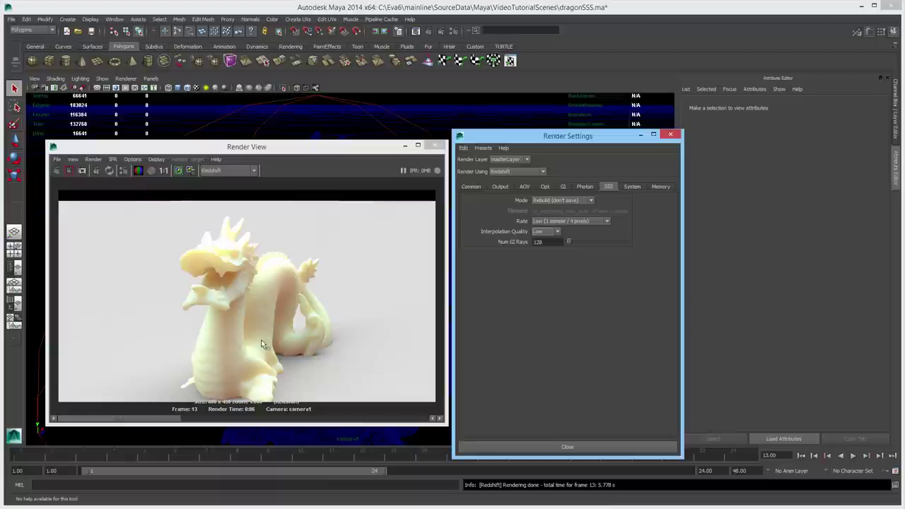
# Move the render view aside, select the dragon mesh and show its SSS material attributes
pyautogui.moveTo(299, 149); pyautogui.dragTo(294, 178)
pyautogui.click(318, 157)
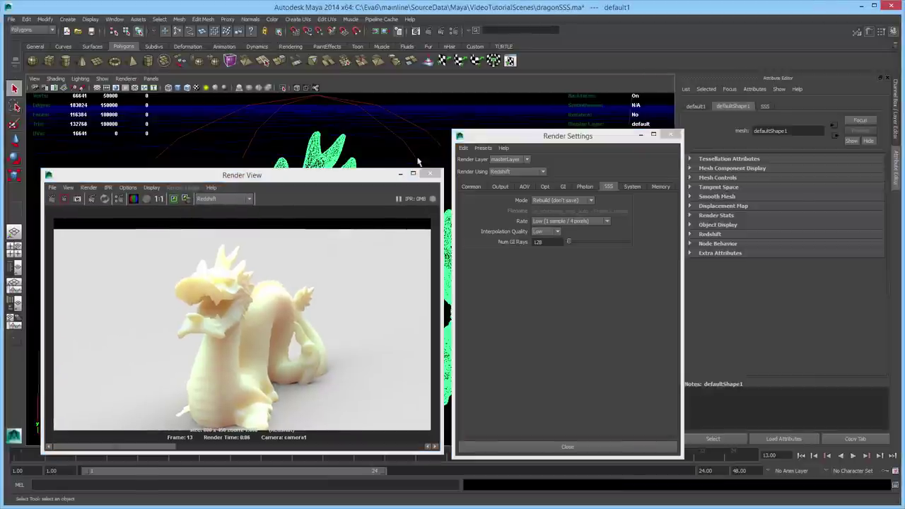
pyautogui.click(765, 106)
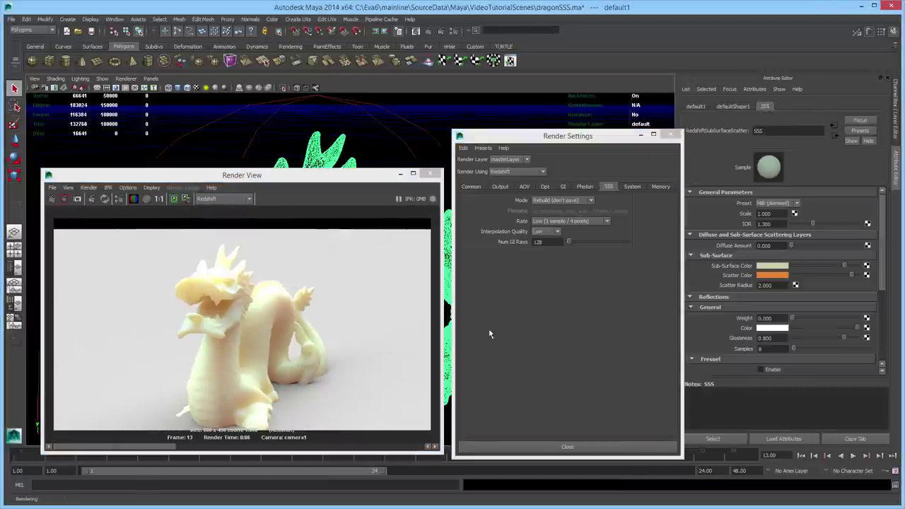
# Set the SSS material's scatter color to pure blue and render the dragon again
pyautogui.moveTo(351, 184); pyautogui.dragTo(361, 149)
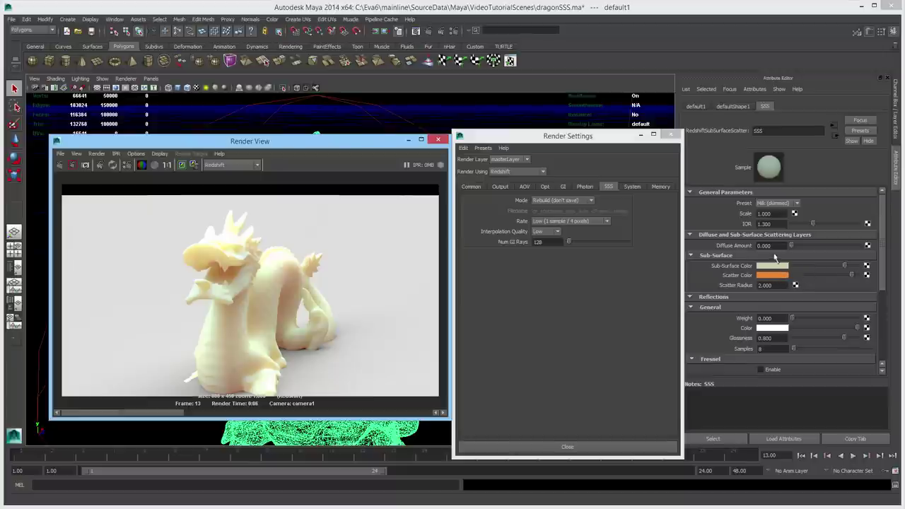
pyautogui.click(782, 277)
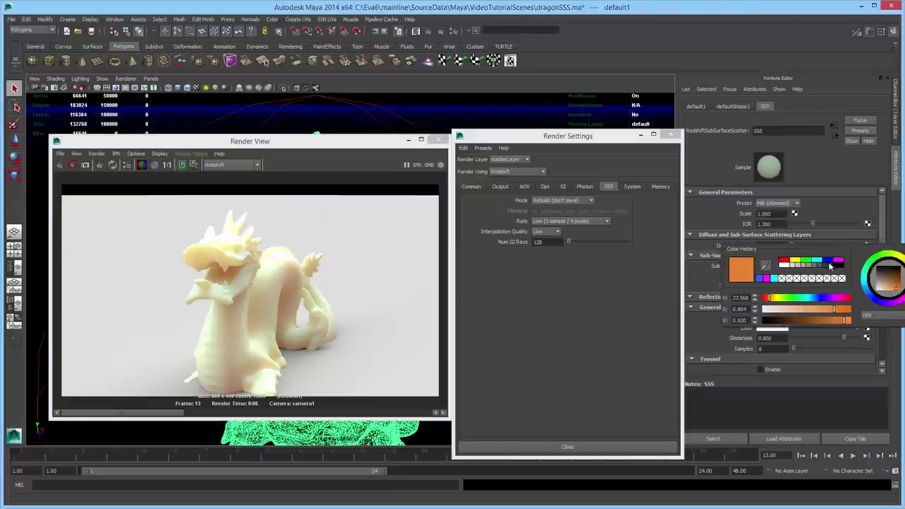
pyautogui.click(829, 263)
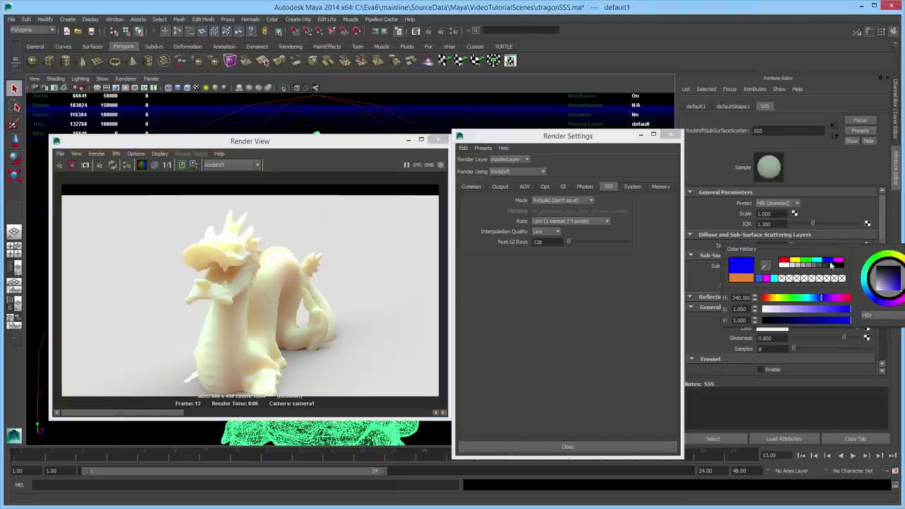
pyautogui.click(72, 164)
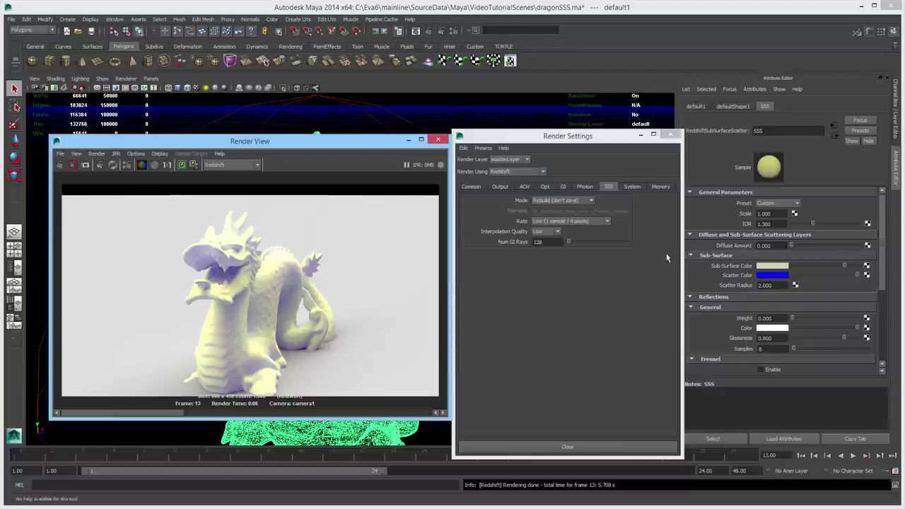
# Apply the Milk (skimmed) preset to the SSS material again and re-render the dragon
pyautogui.click(795, 205)
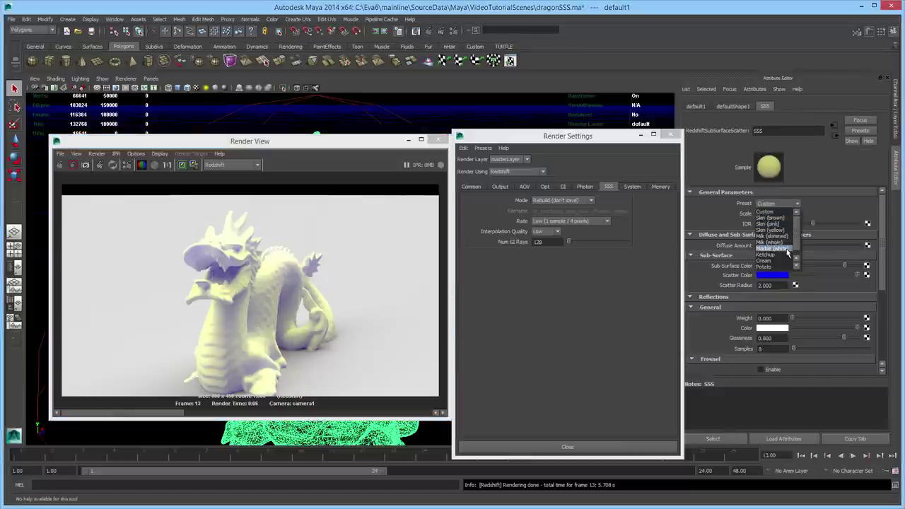
pyautogui.click(788, 236)
pyautogui.click(72, 165)
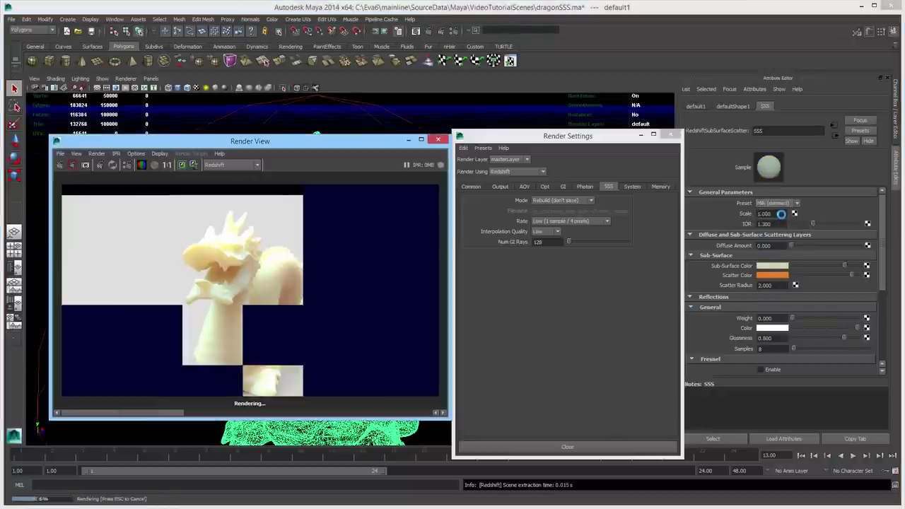
# Set the SSS material's Scale to 0.1 and render the dragon
pyautogui.moveTo(781, 214); pyautogui.dragTo(755, 220)
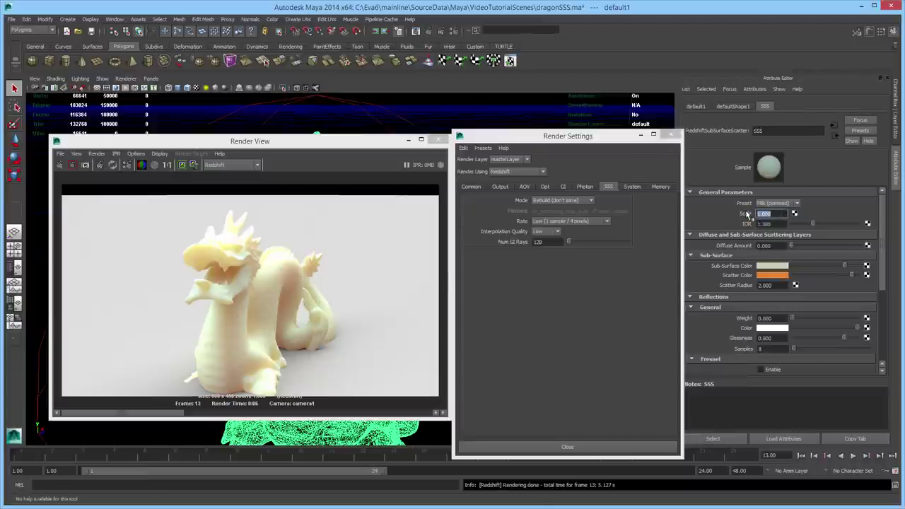
pyautogui.write('0.1')
pyautogui.press('Tab')
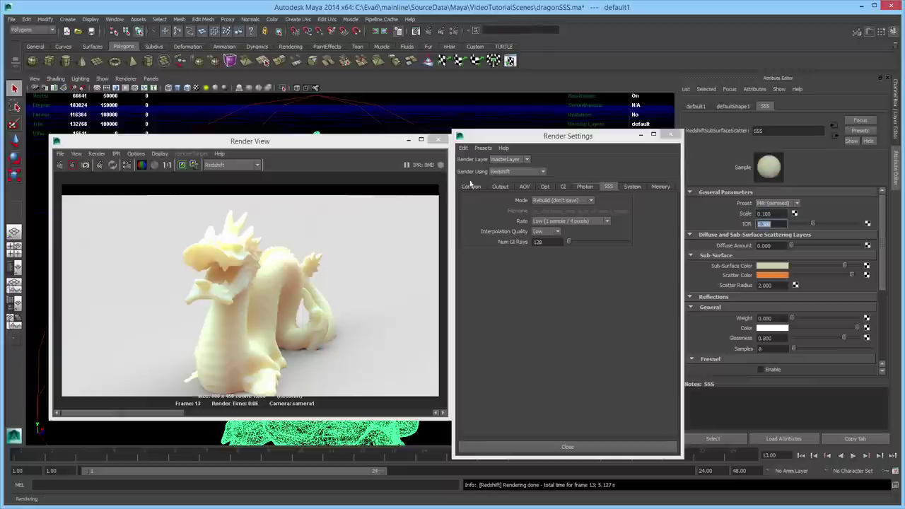
pyautogui.click(61, 167)
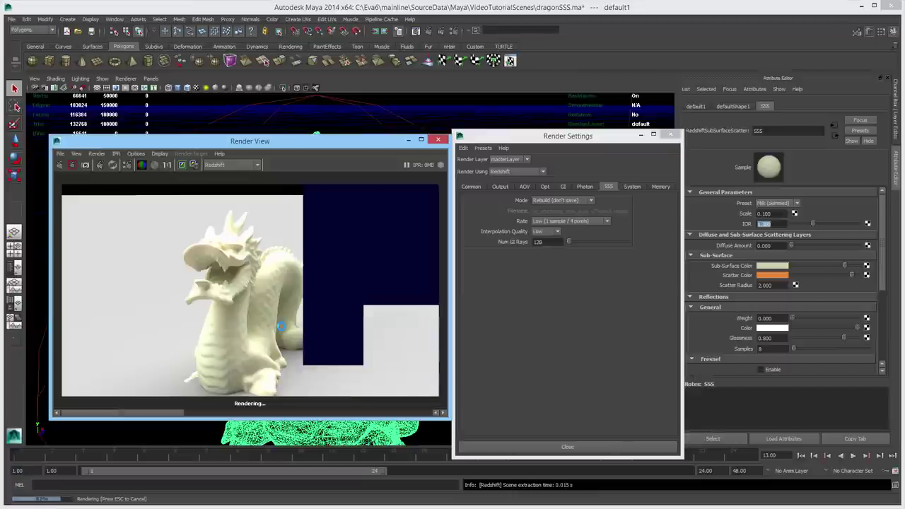
# Raise the SSS material's Scale to 10 and render the dragon
pyautogui.click(778, 213)
pyautogui.write('10')
pyautogui.press('Tab')
pyautogui.click(69, 164)
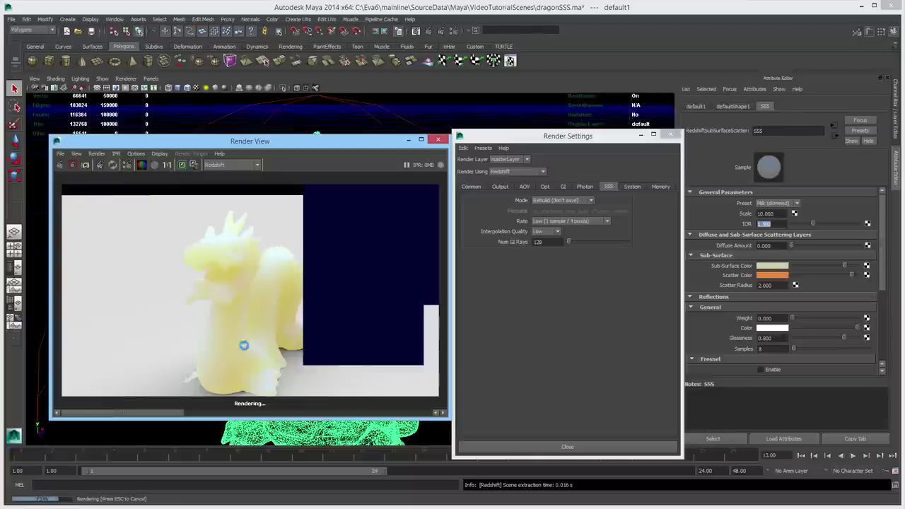
# Set the SSS material's Scale to 2 and render the dragon
pyautogui.click(761, 213)
pyautogui.write('2')
pyautogui.press('Tab')
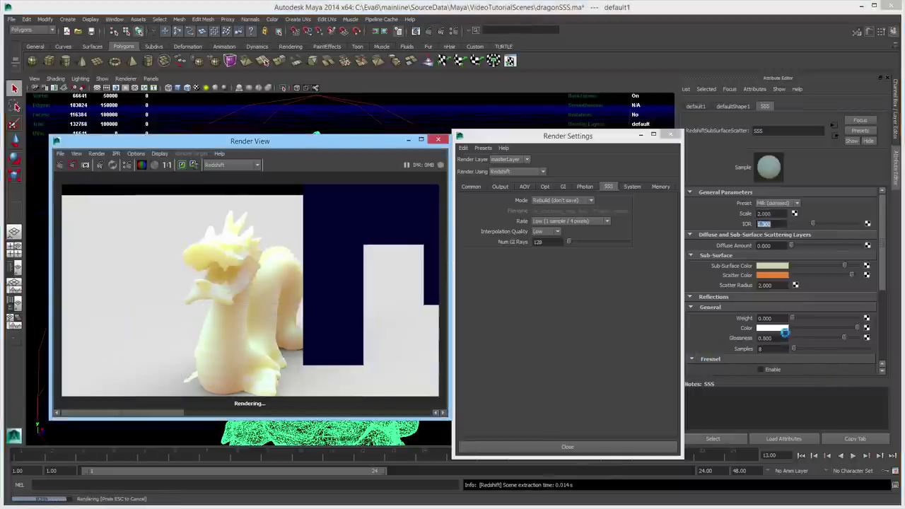
# Set the SSS material's general reflection Weight to 0.1 and render the glossy dragon
pyautogui.scroll(-3, 888, 307)
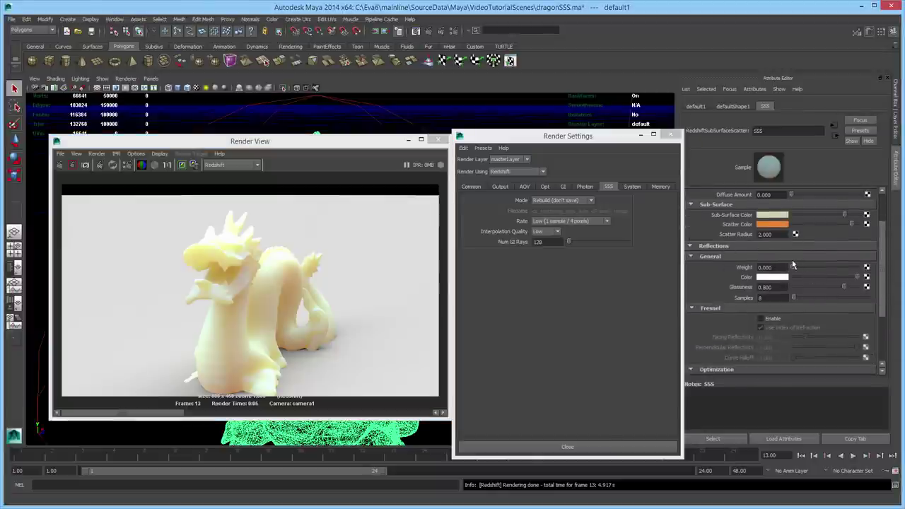
pyautogui.moveTo(768, 267); pyautogui.dragTo(713, 268)
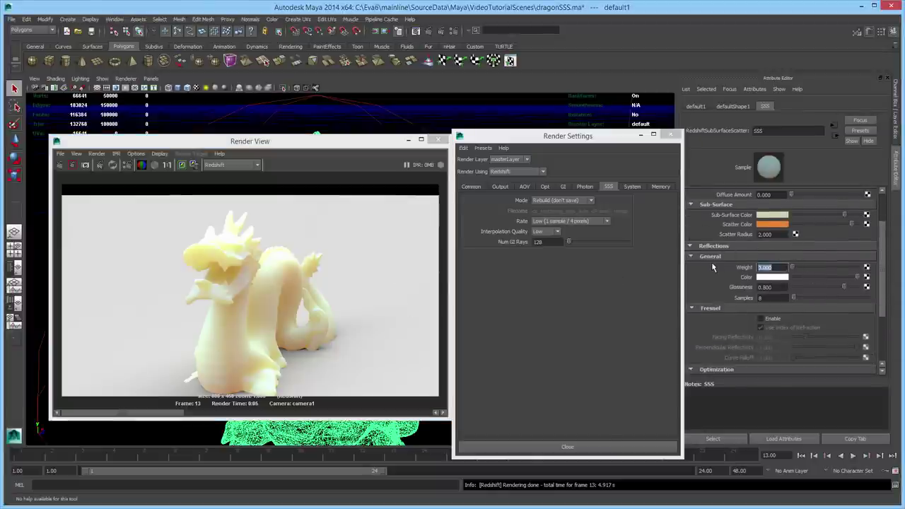
pyautogui.write('0.1')
pyautogui.press('Tab')
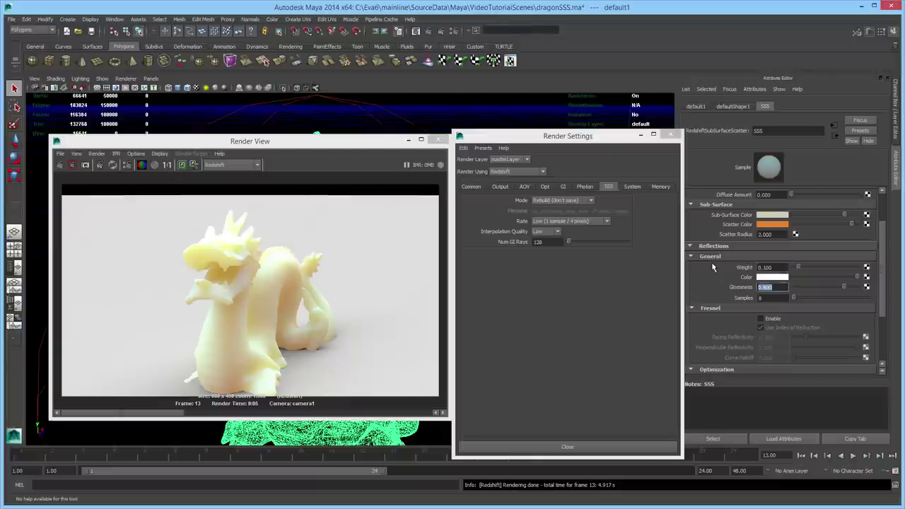
pyautogui.click(60, 165)
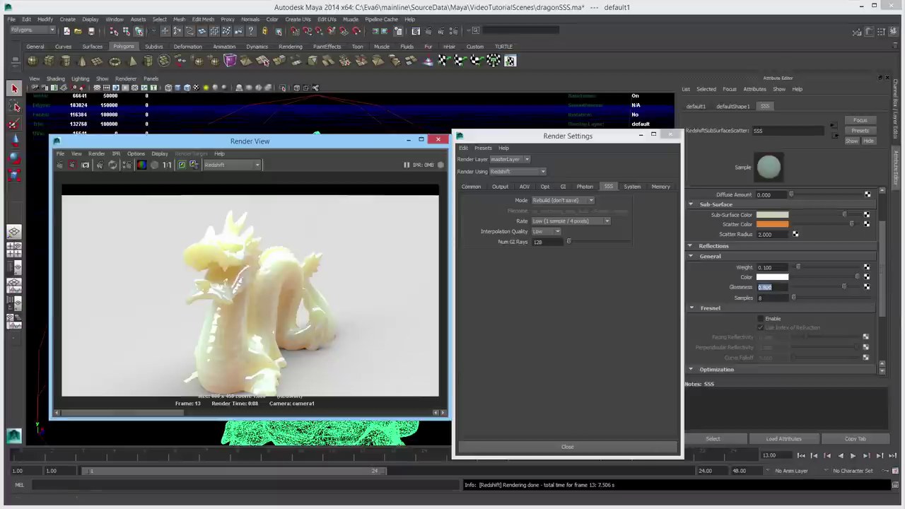
pyautogui.click(524, 504)
pyautogui.press('Return')
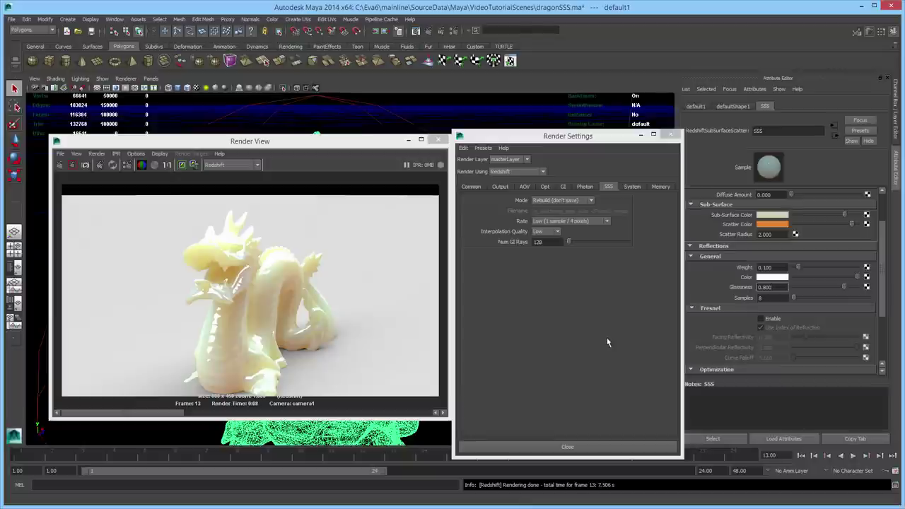
# Look through Redshift's System render settings and view the Feedback Display's memory statistics and log before closing it
pyautogui.click(633, 187)
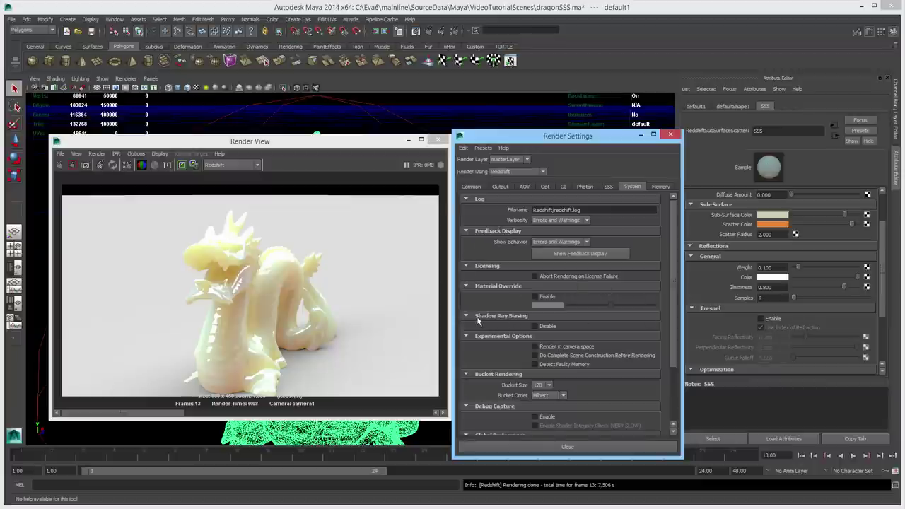
pyautogui.moveTo(671, 364); pyautogui.dragTo(664, 413)
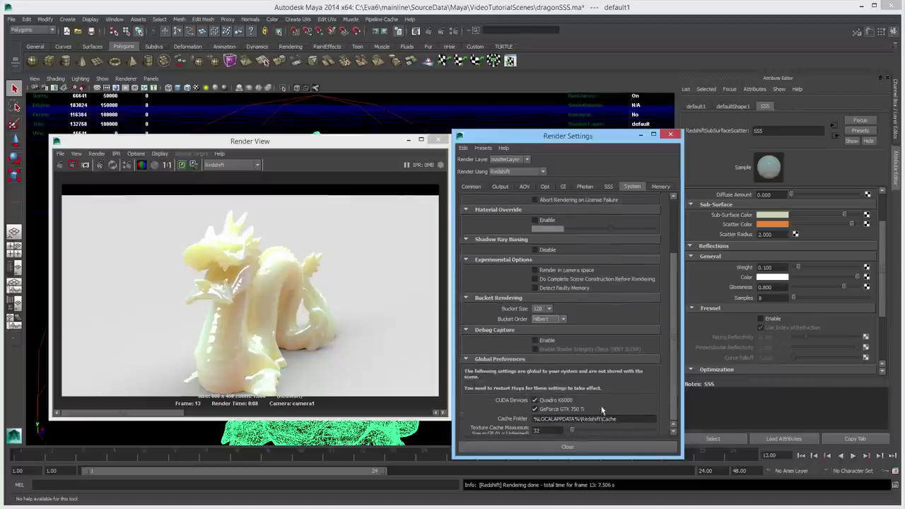
pyautogui.scroll(2, 669, 383)
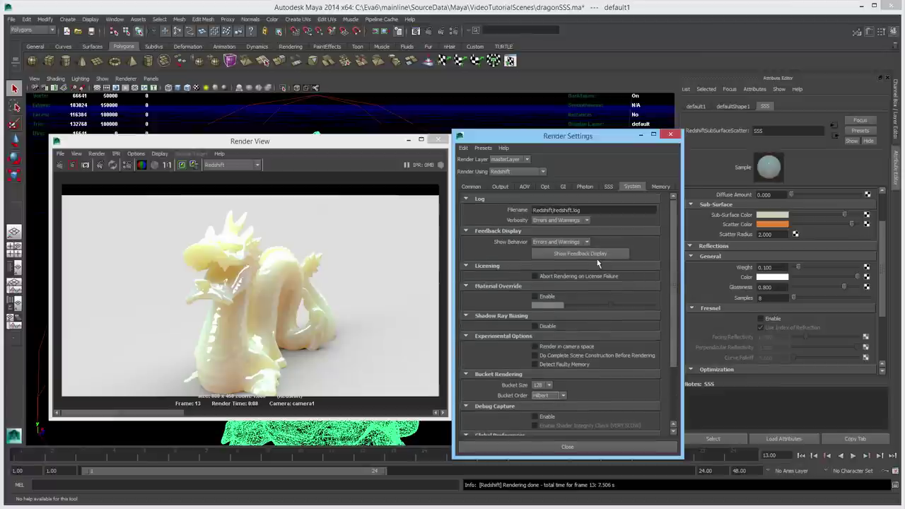
pyautogui.click(597, 254)
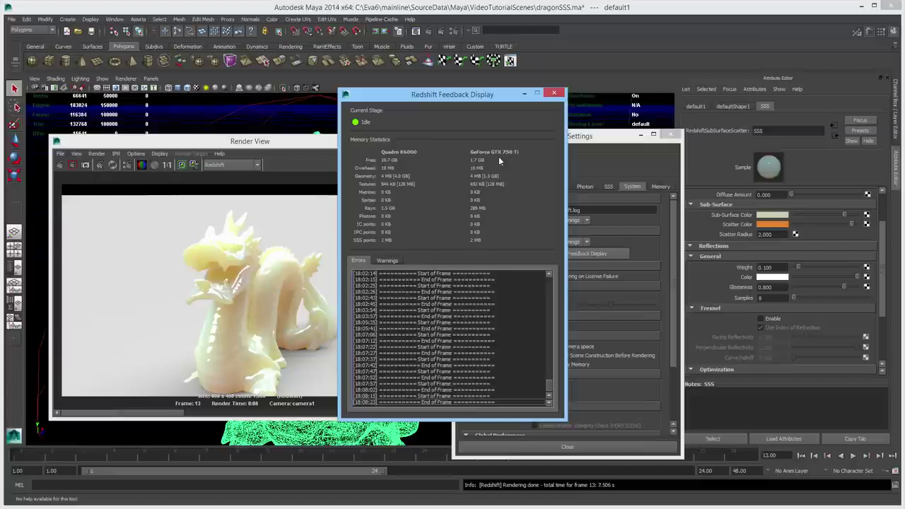
pyautogui.click(554, 92)
# Enable Material Override in the System settings, render the dragon and check the override color without changing it
pyautogui.scroll(-1, 658, 283)
pyautogui.click(535, 278)
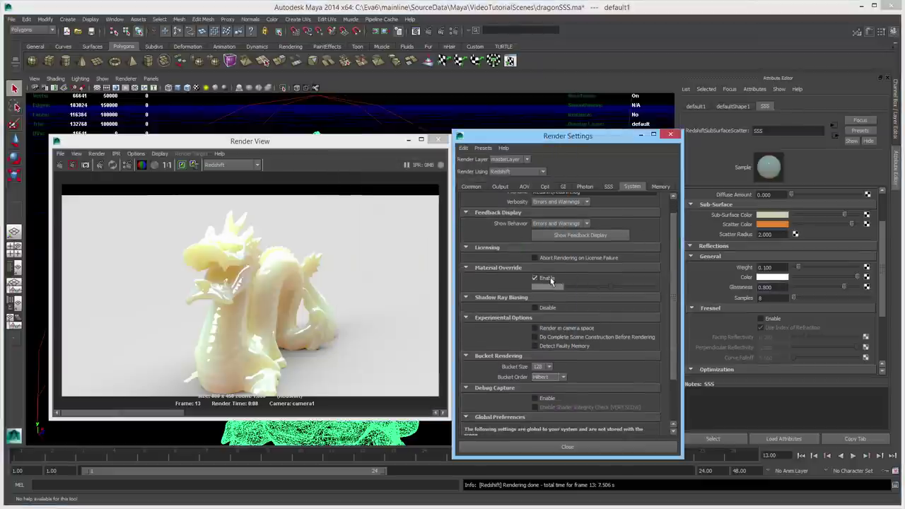
pyautogui.click(72, 164)
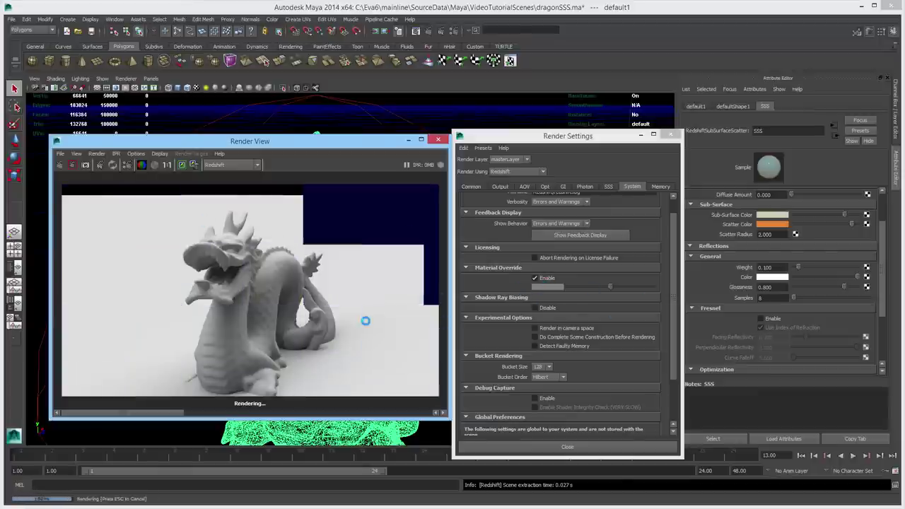
pyautogui.click(556, 289)
pyautogui.click(556, 288)
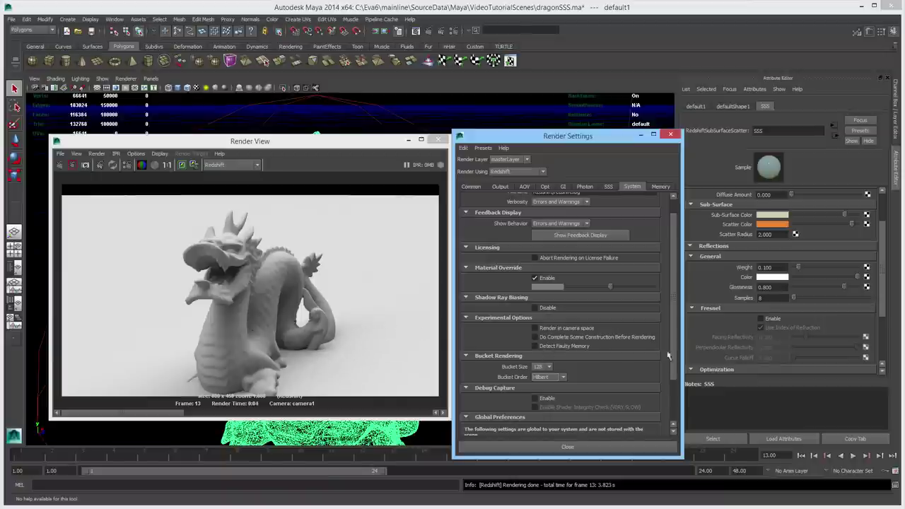
# Change the Bucket Order under Bucket Rendering to Spiral and render the dragon
pyautogui.moveTo(677, 343); pyautogui.dragTo(666, 386)
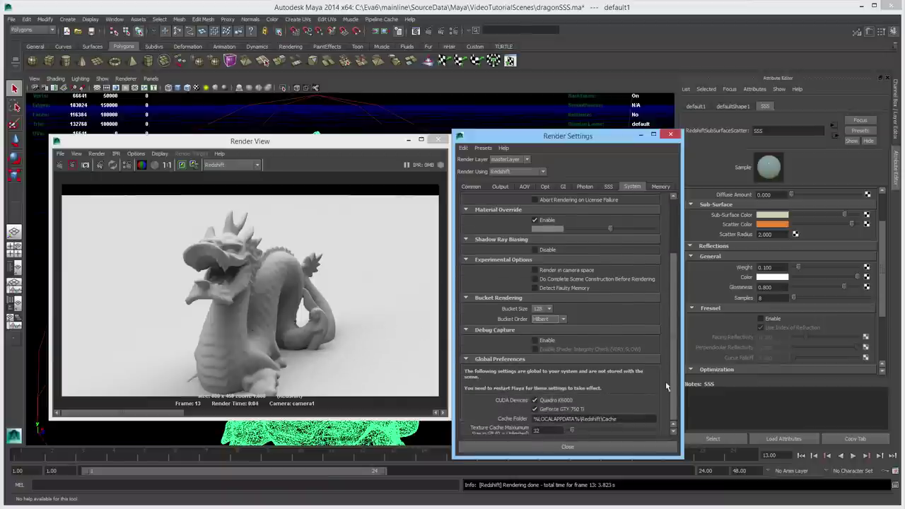
pyautogui.click(556, 319)
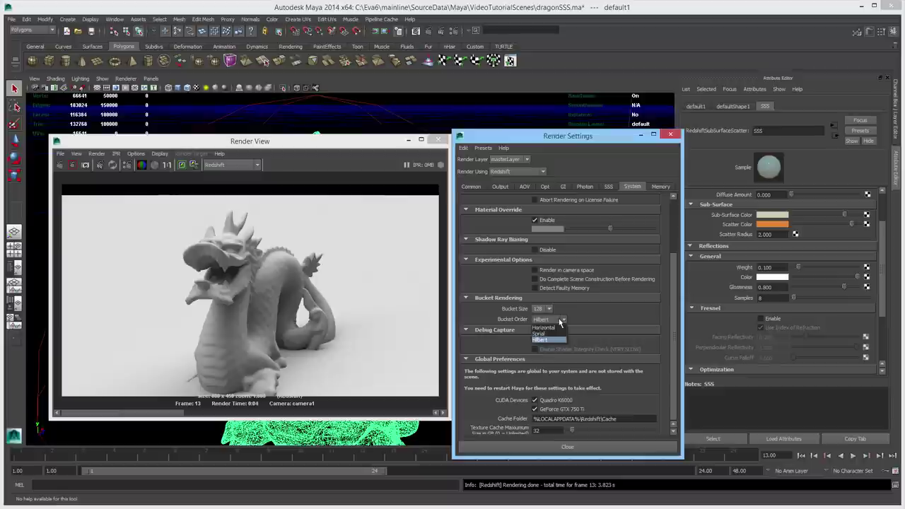
pyautogui.click(561, 322)
pyautogui.click(556, 323)
pyautogui.click(554, 333)
pyautogui.click(60, 164)
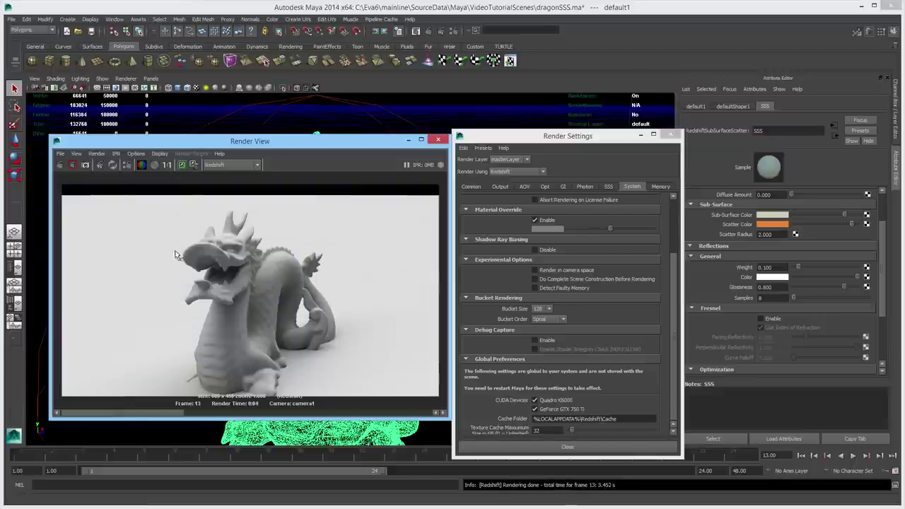
# Switch the Bucket Order back to Hilbert and render the dragon
pyautogui.click(547, 319)
pyautogui.click(544, 332)
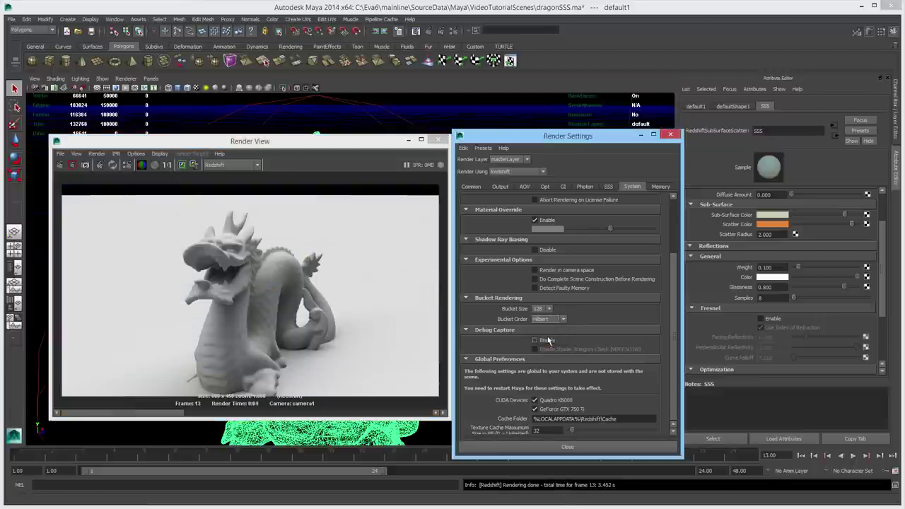
pyautogui.click(63, 167)
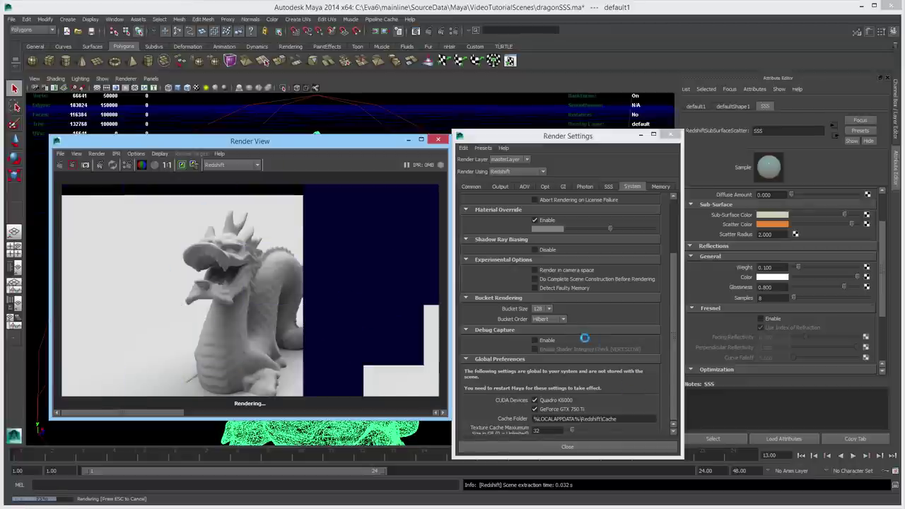
# Set the Bucket Order to Horizontal and render the dragon
pyautogui.click(544, 320)
pyautogui.click(545, 340)
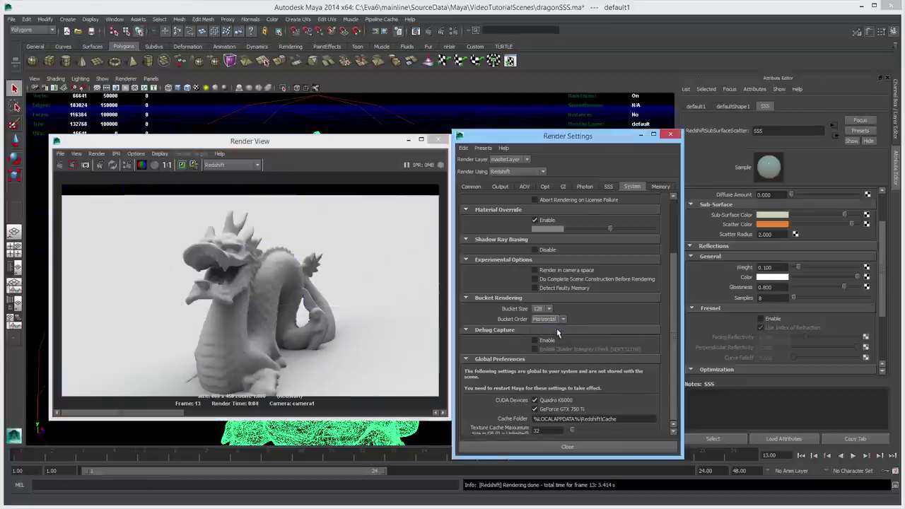
pyautogui.click(62, 168)
pyautogui.click(62, 168)
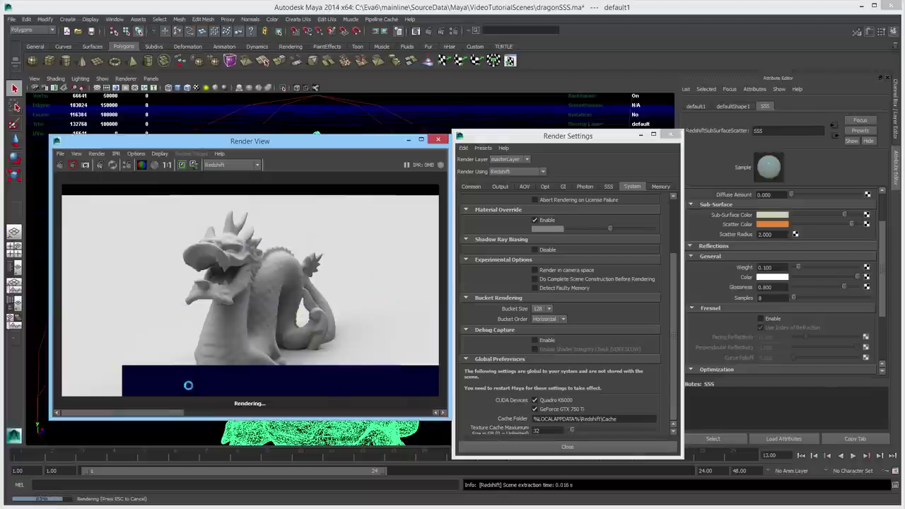
# Disable the GeForce GTX 750 Ti CUDA device, render the dragon, and enable the device again
pyautogui.click(673, 358)
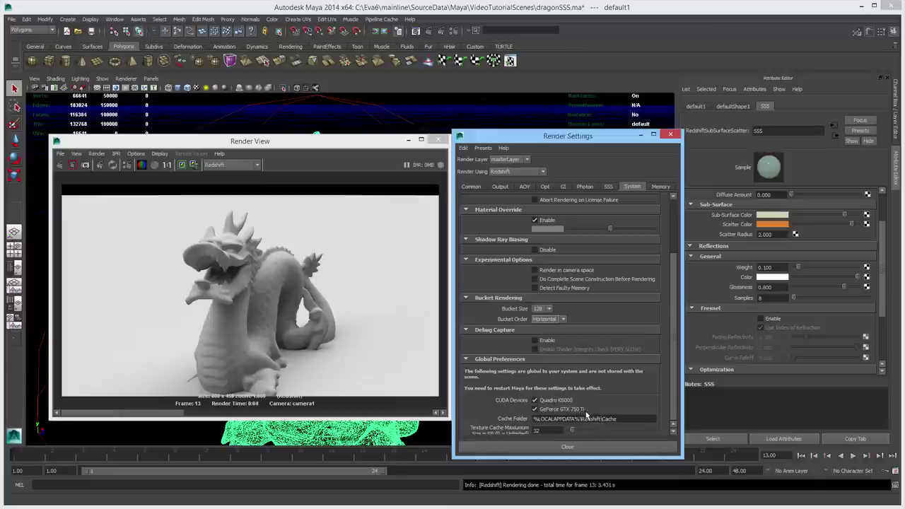
pyautogui.click(534, 410)
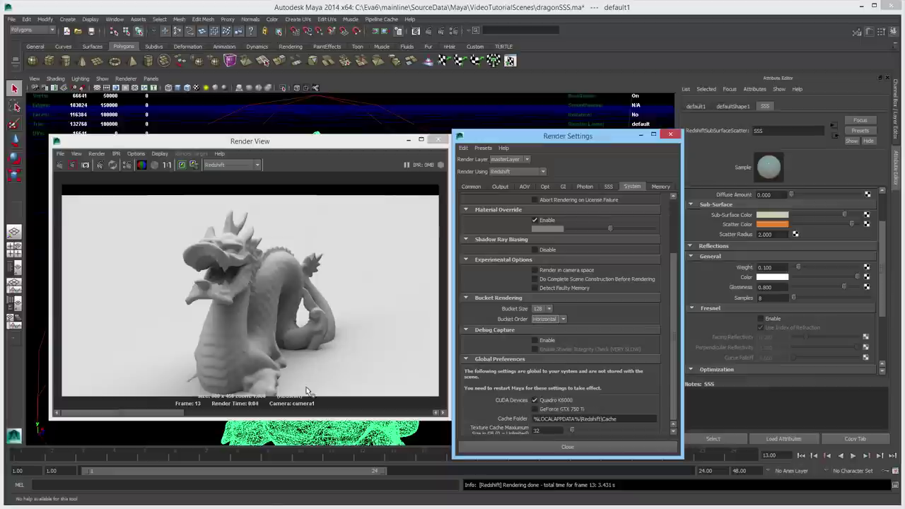
pyautogui.click(60, 165)
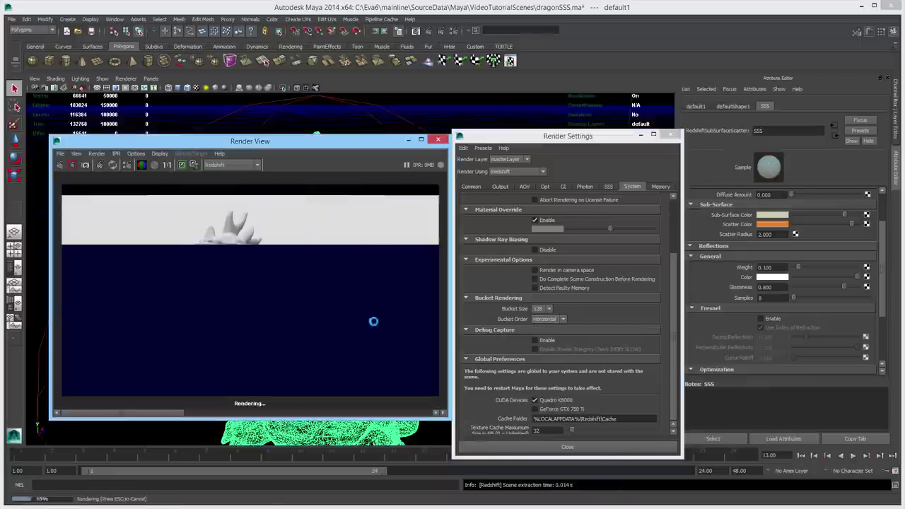
pyautogui.click(535, 409)
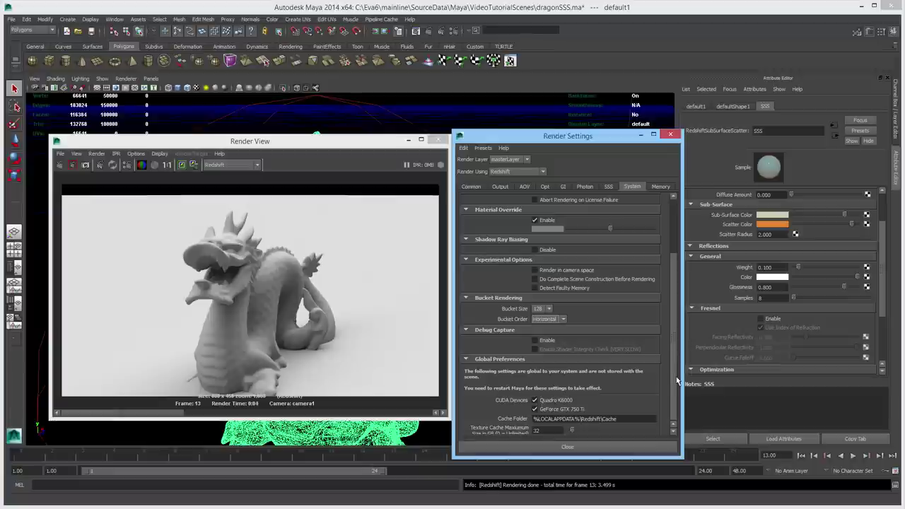
pyautogui.scroll(3, 674, 381)
pyautogui.scroll(-3, 674, 381)
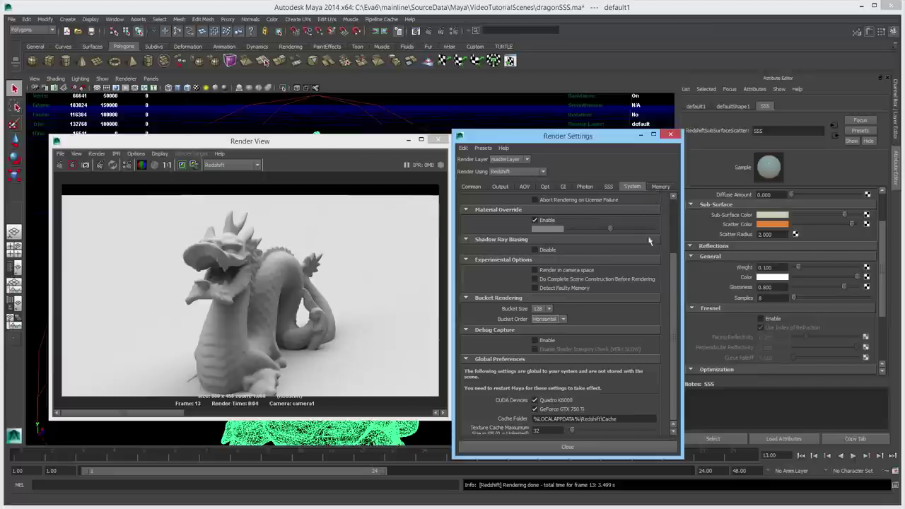
pyautogui.scroll(3, 672, 297)
pyautogui.scroll(-3, 671, 283)
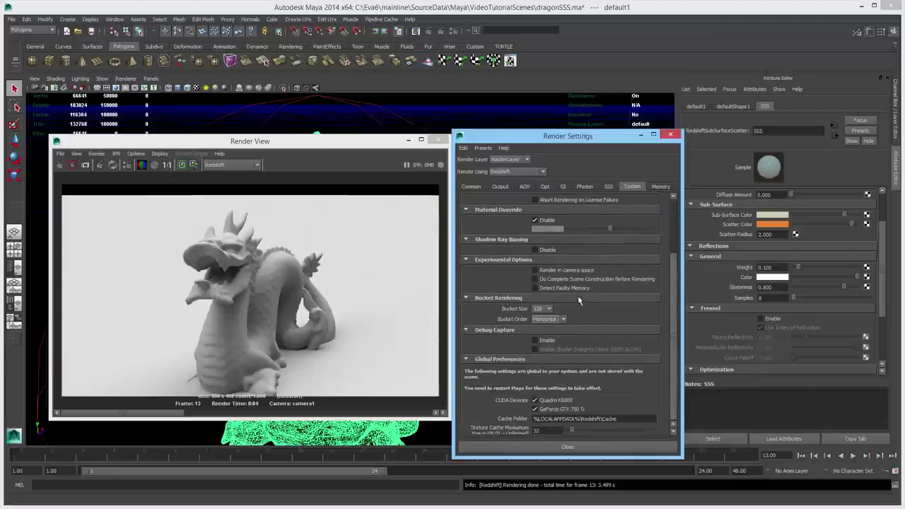